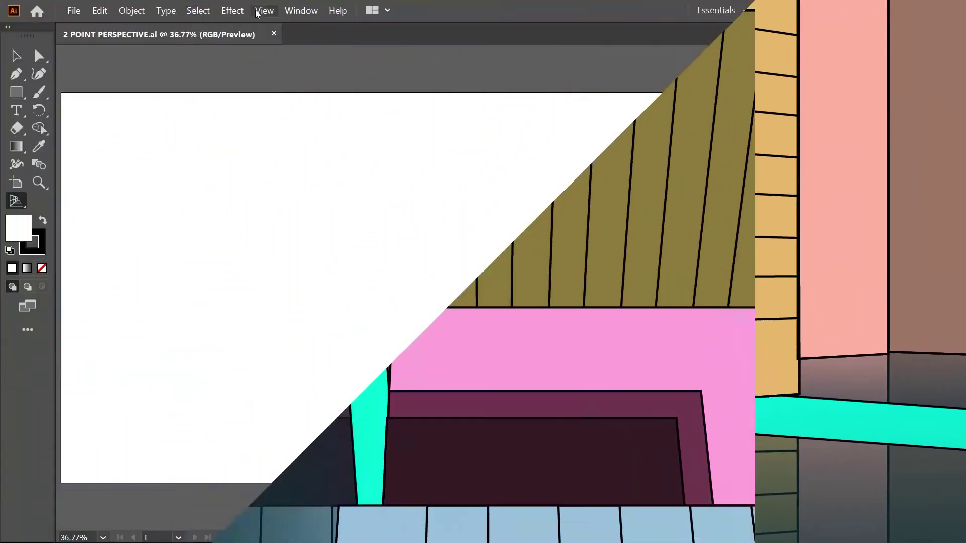
Open the View menu for the blank 2 POINT PERSPECTIVE.ai artboard
click(264, 10)
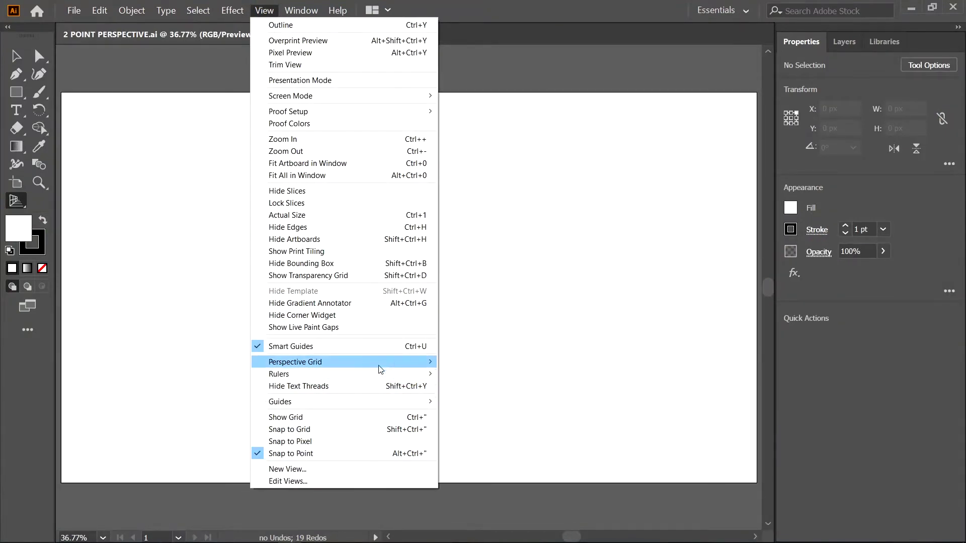
Show the two-point perspective grid, with vanishing points at the edges and planes raised to the top
click(629, 454)
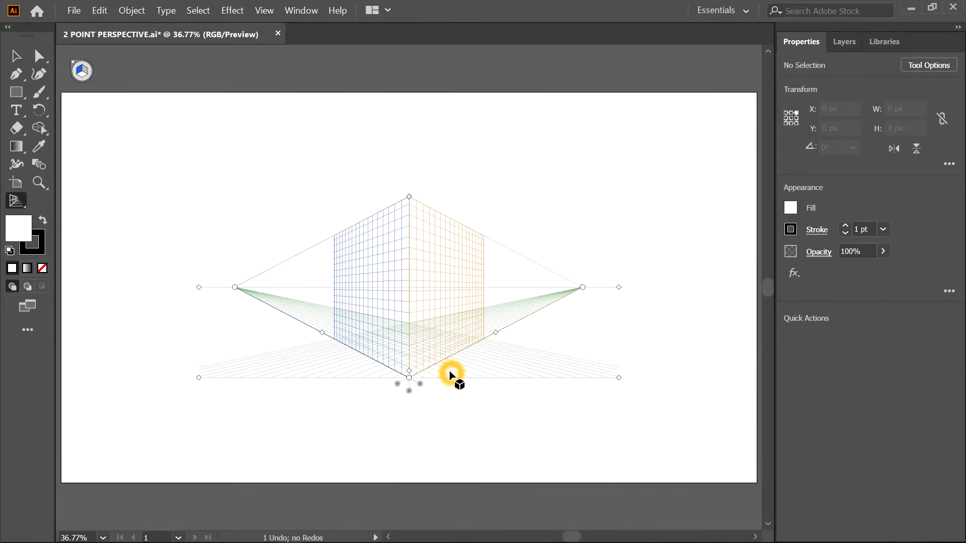
click(14, 201)
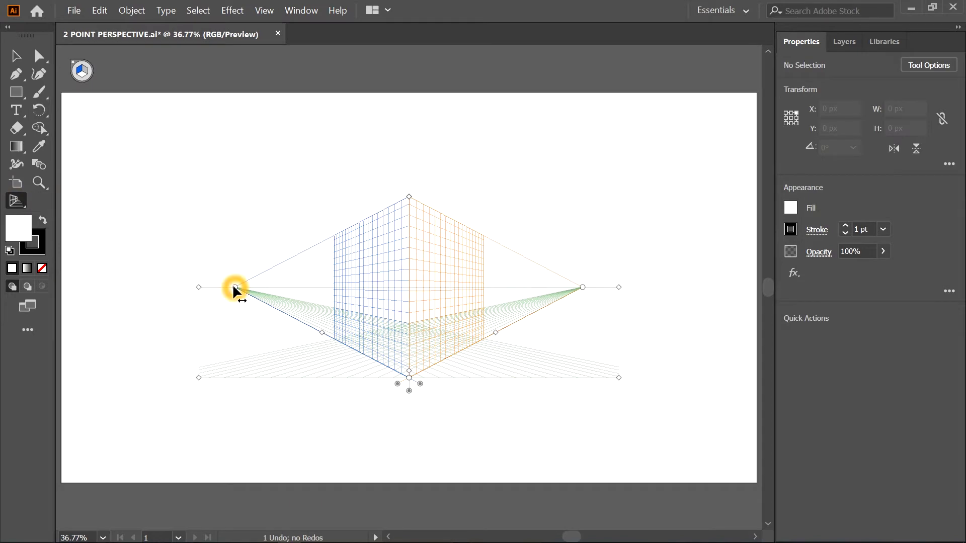
drag(235, 287, 76, 288)
drag(583, 287, 742, 288)
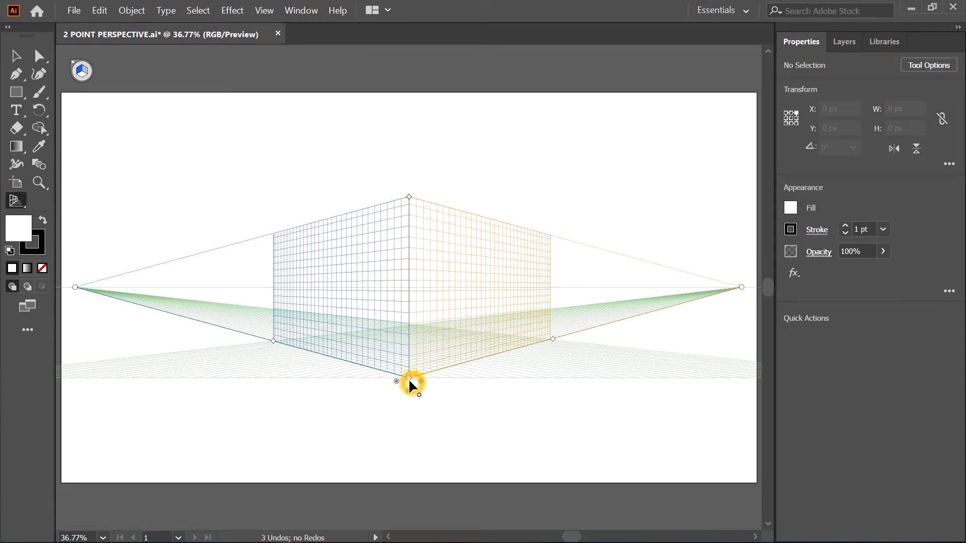
drag(408, 391, 410, 500)
drag(407, 195, 416, 91)
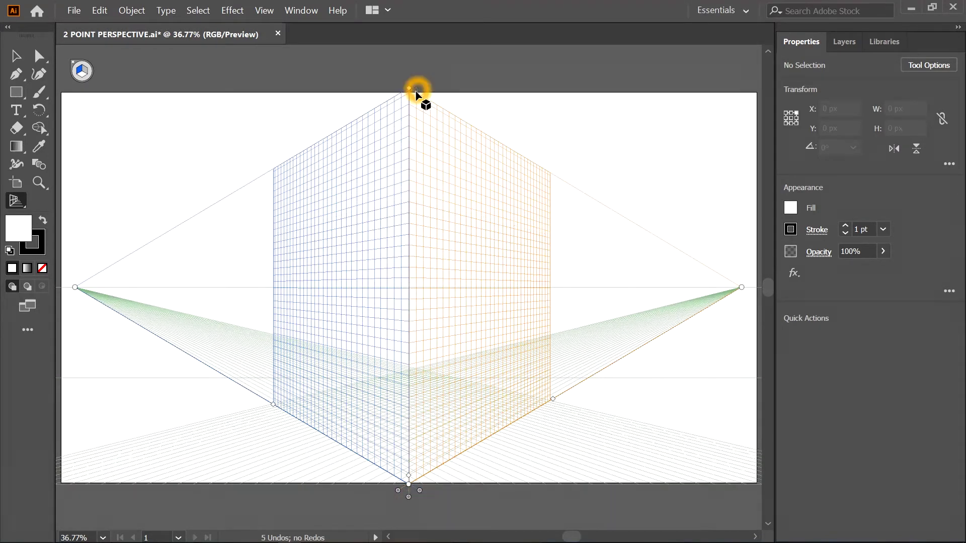
Reposition the grid planes and ground-plane extent, and make the grid cells coarser
drag(399, 494, 185, 491)
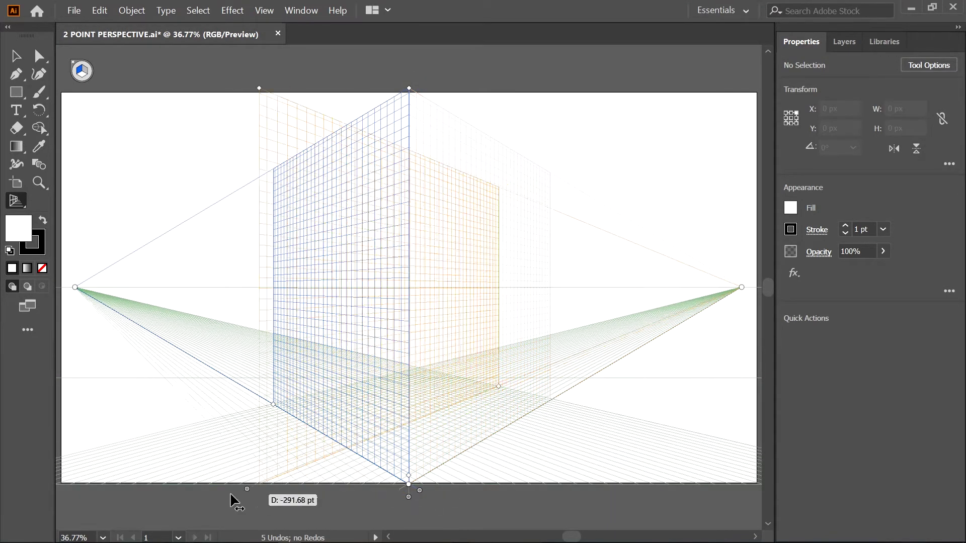
drag(422, 493, 207, 489)
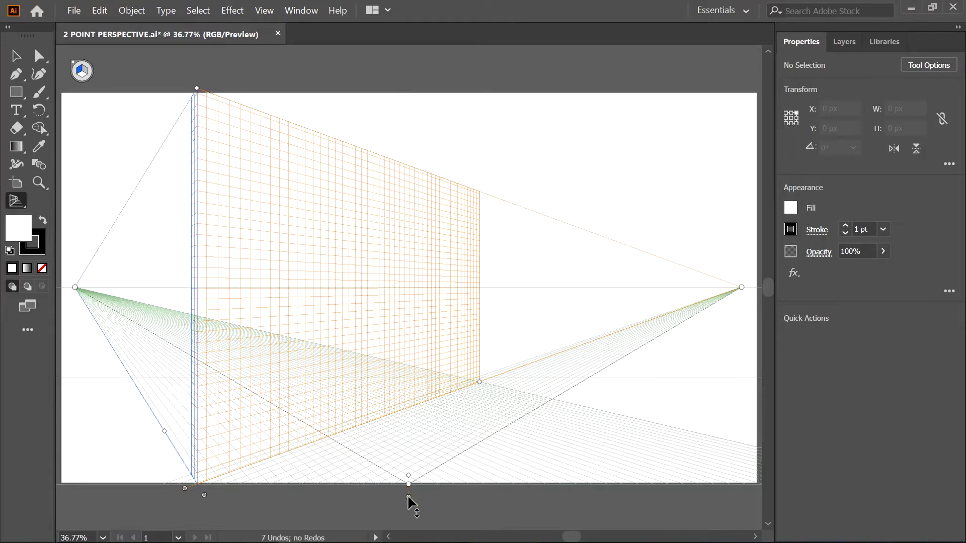
drag(409, 498, 332, 485)
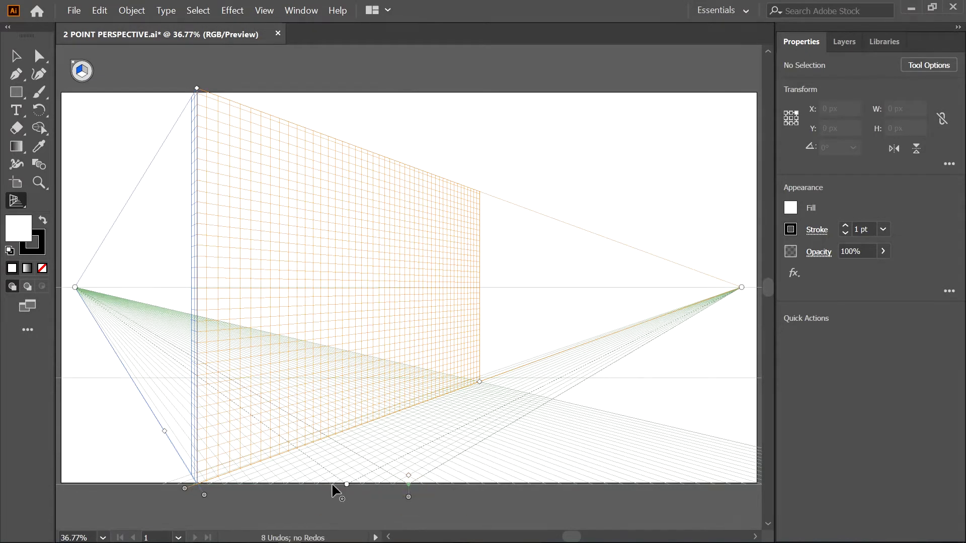
drag(197, 490, 182, 488)
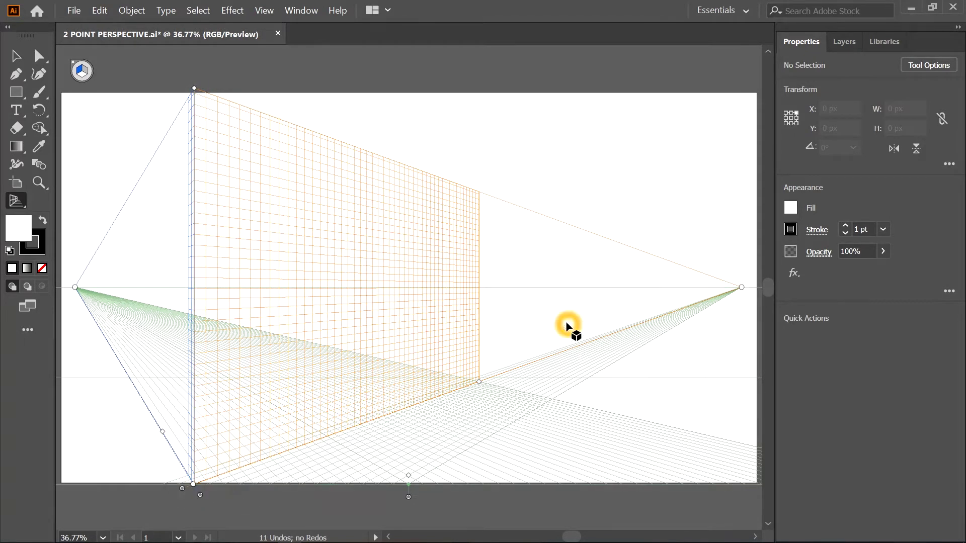
mouse_move(409, 475)
mouse_down()
mouse_move(343, 443)
mouse_move(488, 443)
mouse_up()
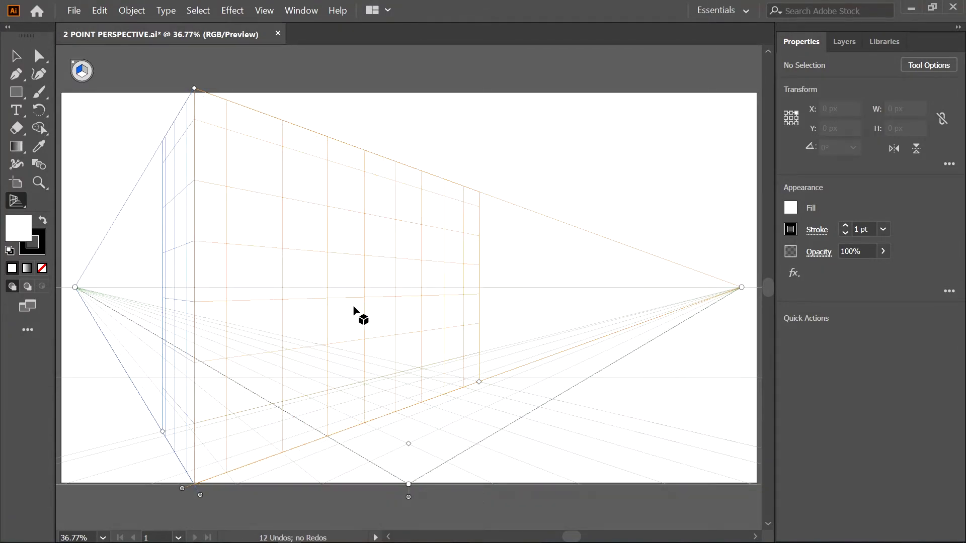
click(17, 91)
Set fill to none and a bright green stroke, then draw a first wall rectangle
click(42, 268)
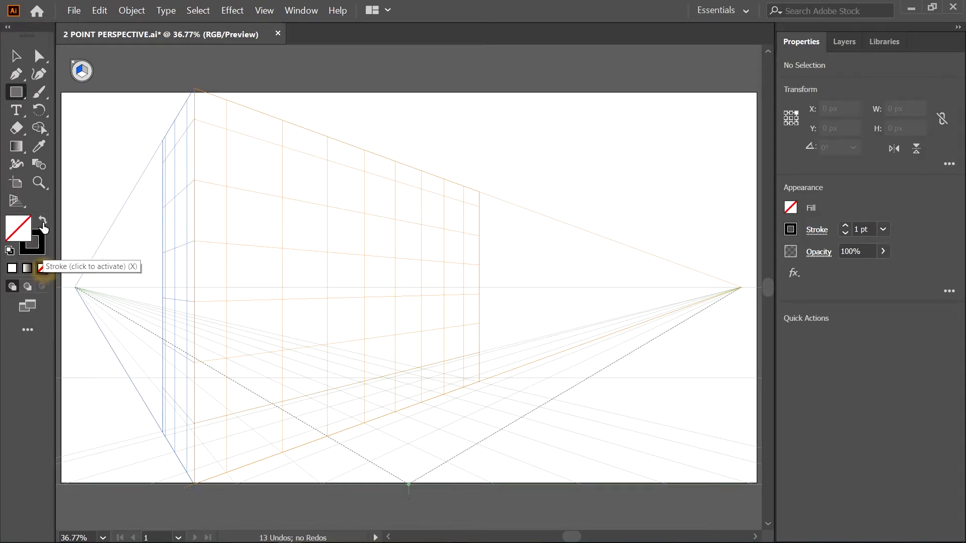
double_click(35, 246)
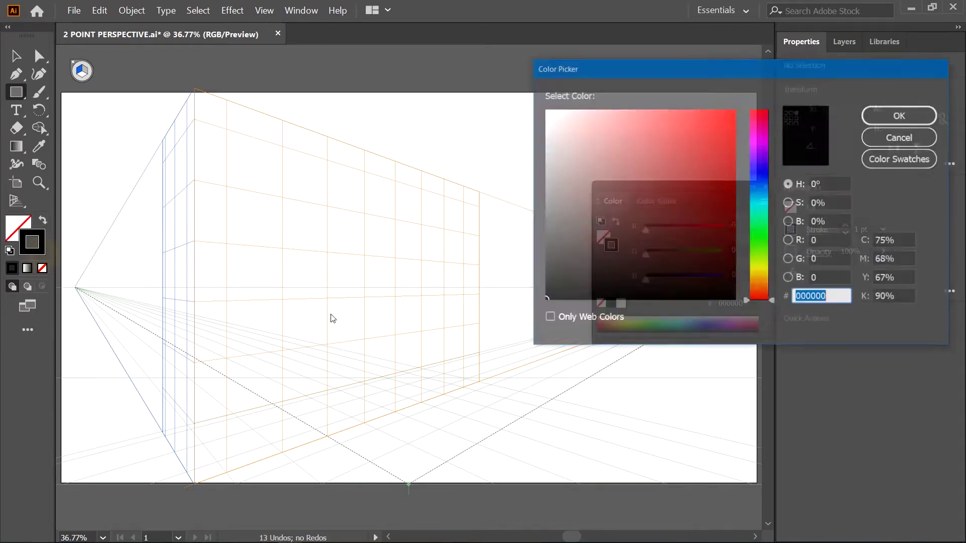
click(886, 136)
drag(646, 280, 722, 276)
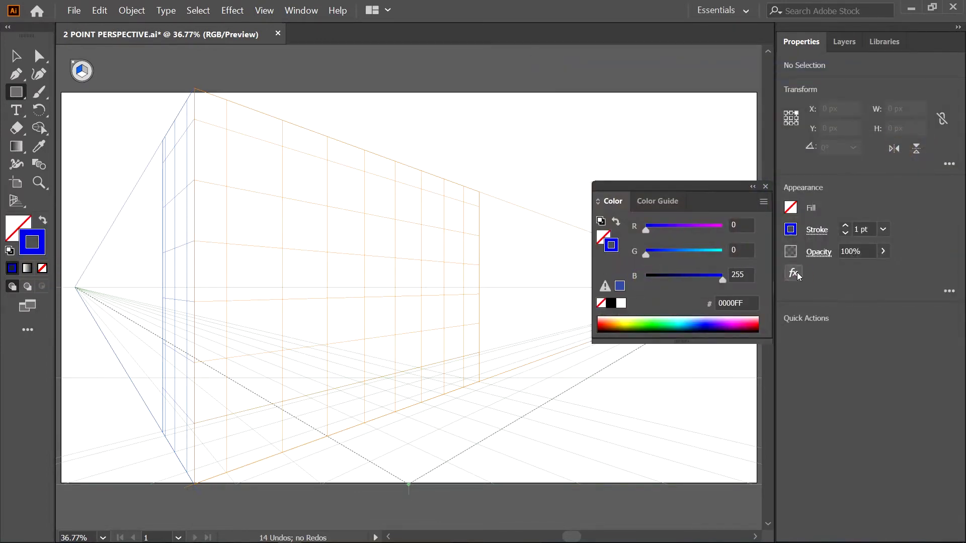
click(765, 186)
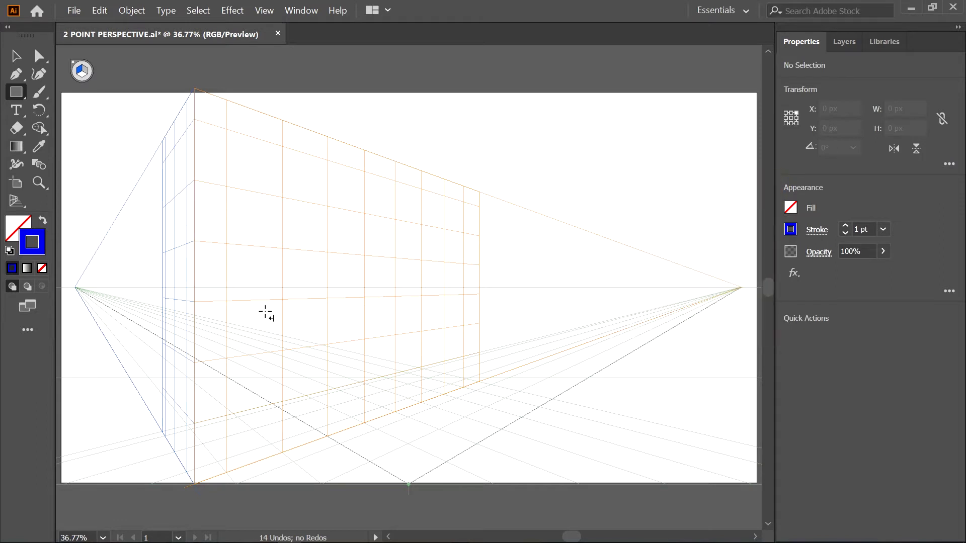
double_click(44, 252)
drag(759, 190, 759, 240)
click(902, 114)
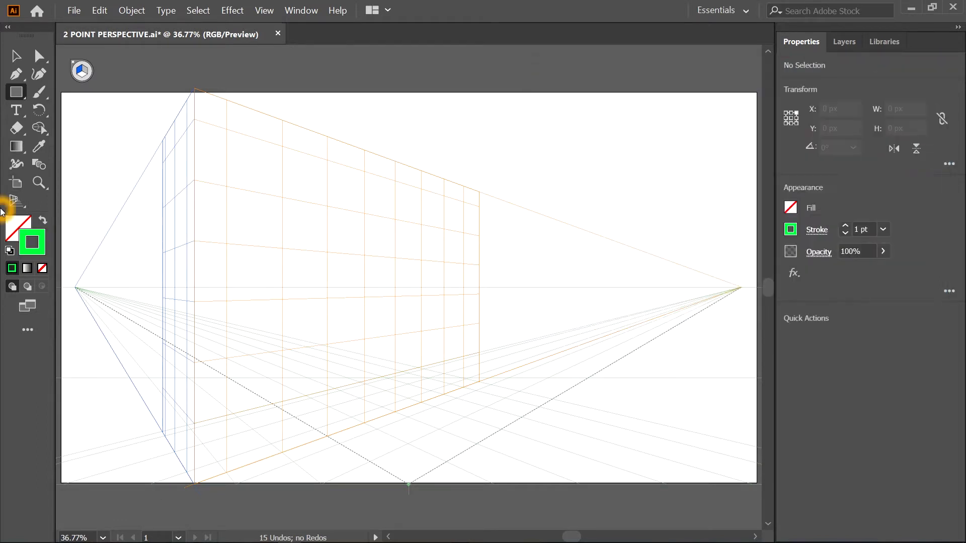
click(178, 205)
drag(196, 223, 279, 289)
Redraw the left wall rectangle on the left perspective plane
key(ctrl+z)
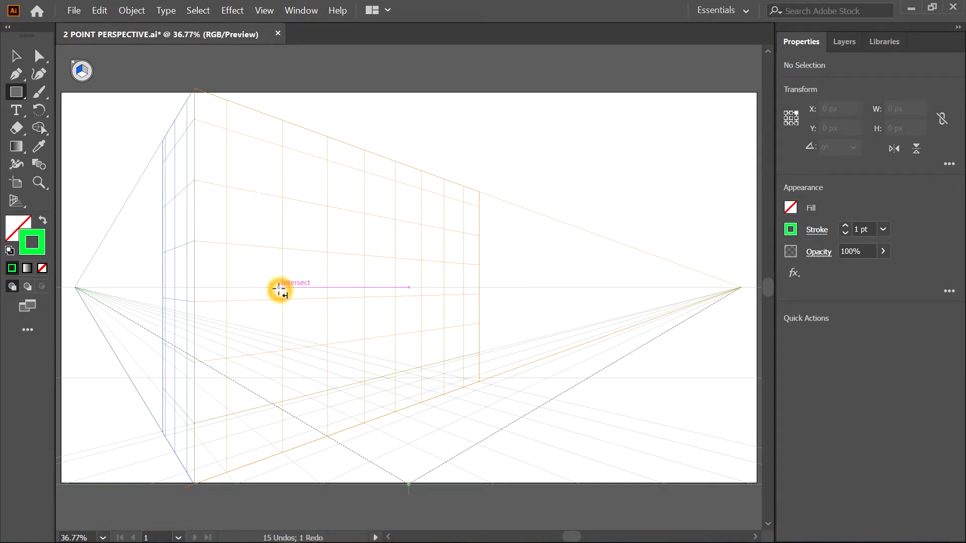
drag(194, 223, 149, 305)
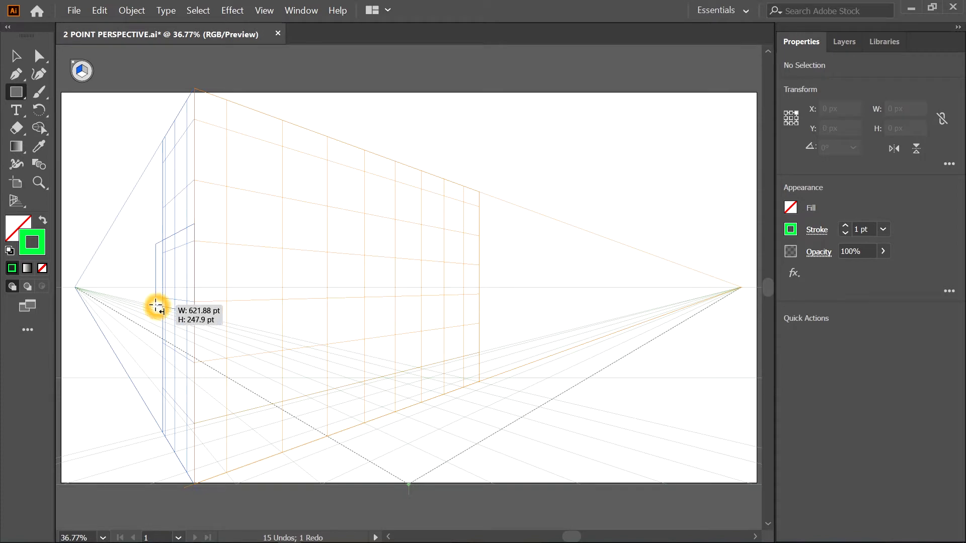
drag(149, 305, 156, 305)
scroll(162, 280, up, 4)
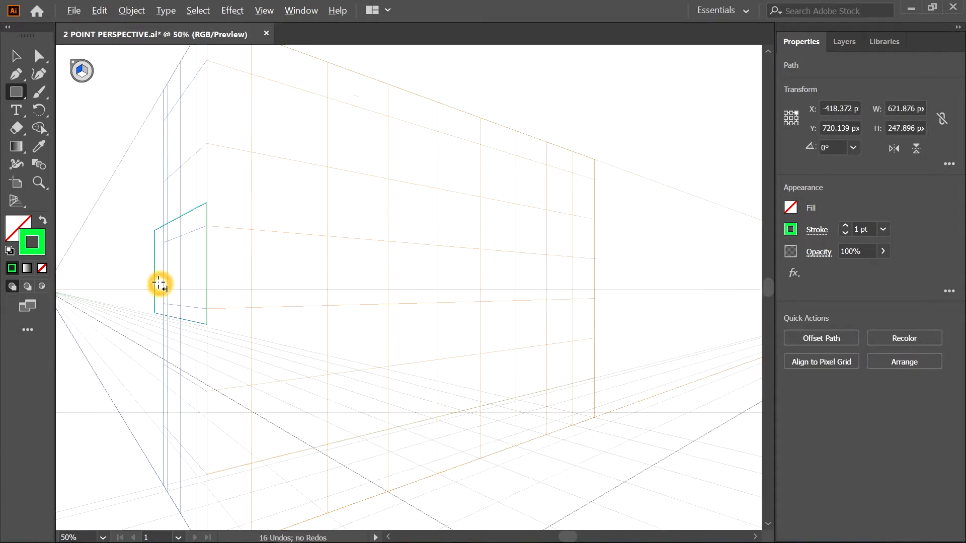
click(220, 257)
Draw the right wall on the right grid plane and Alt-drag a smaller inset copy inside it
key(2)
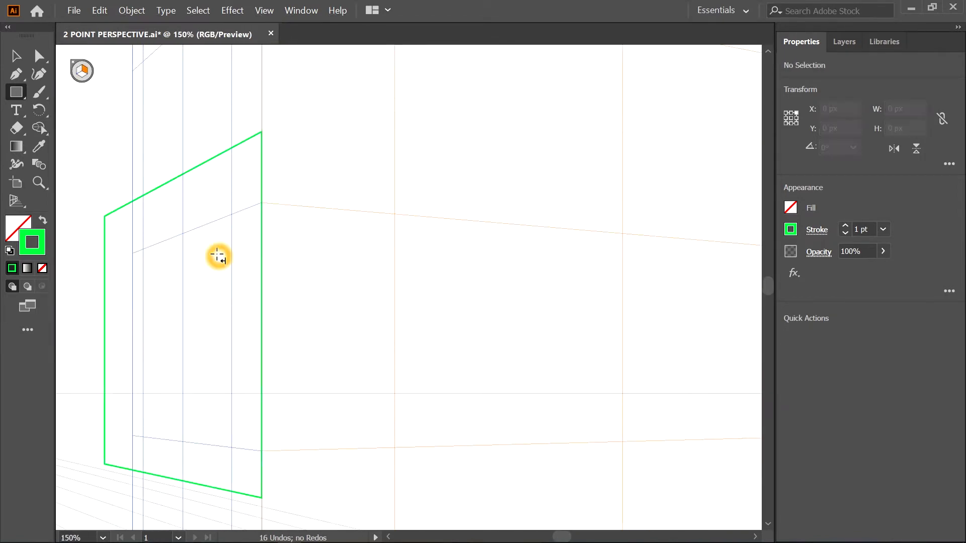
mouse_move(262, 132)
mouse_down()
mouse_move(524, 345)
mouse_move(679, 450)
mouse_move(687, 478)
mouse_up()
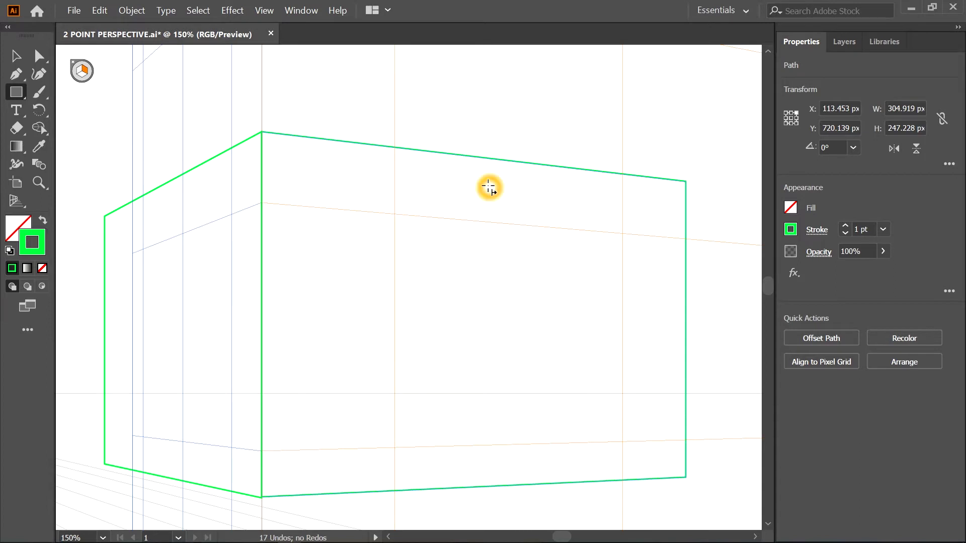
drag(33, 195, 48, 214)
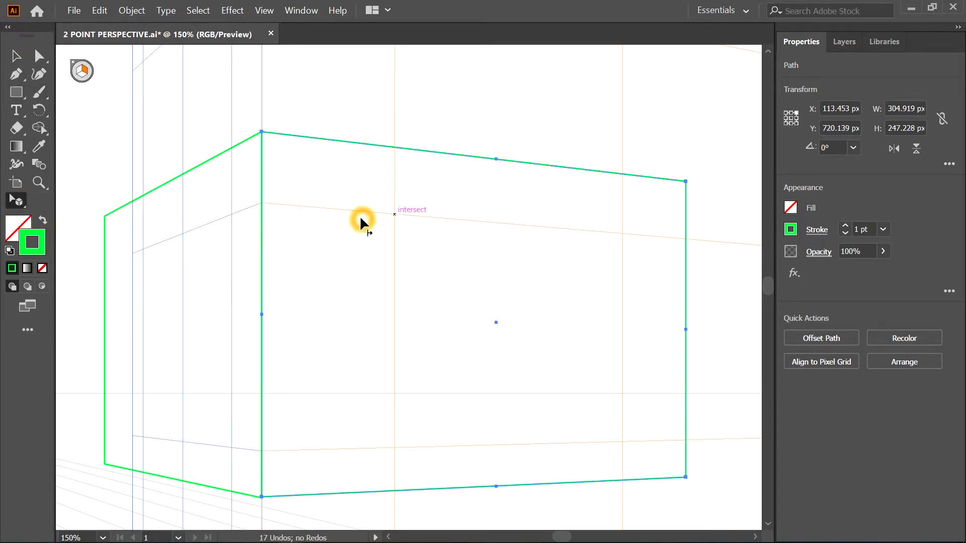
click(360, 216)
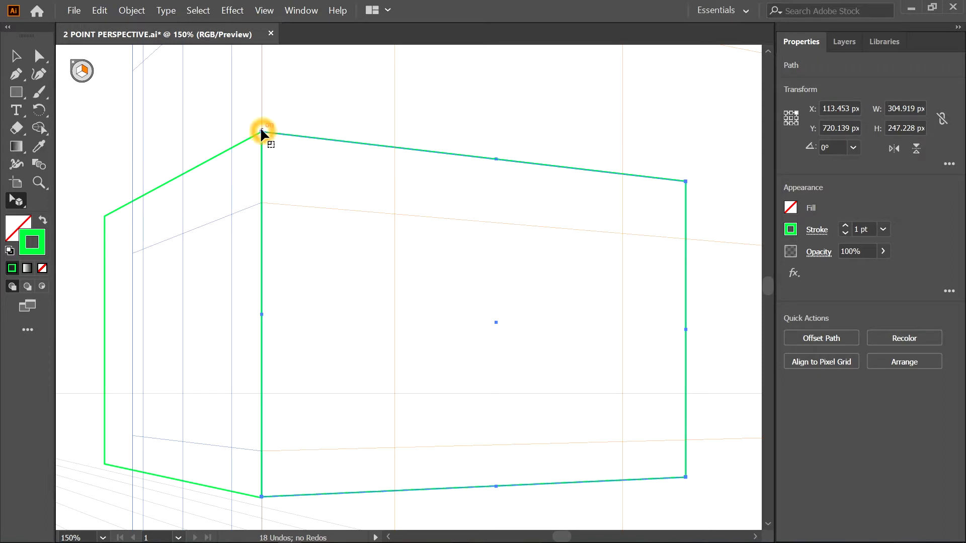
drag(261, 128, 298, 172)
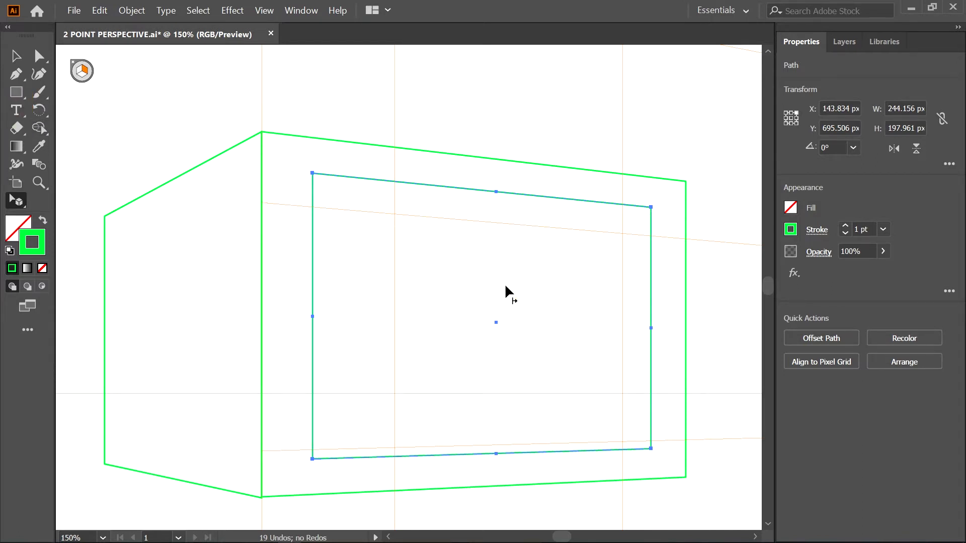
drag(266, 265, 552, 256)
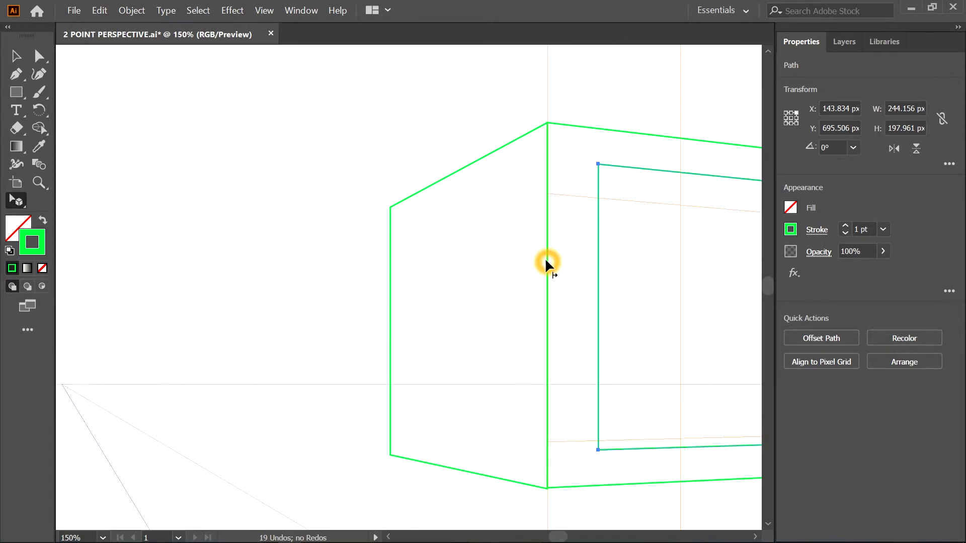
click(15, 92)
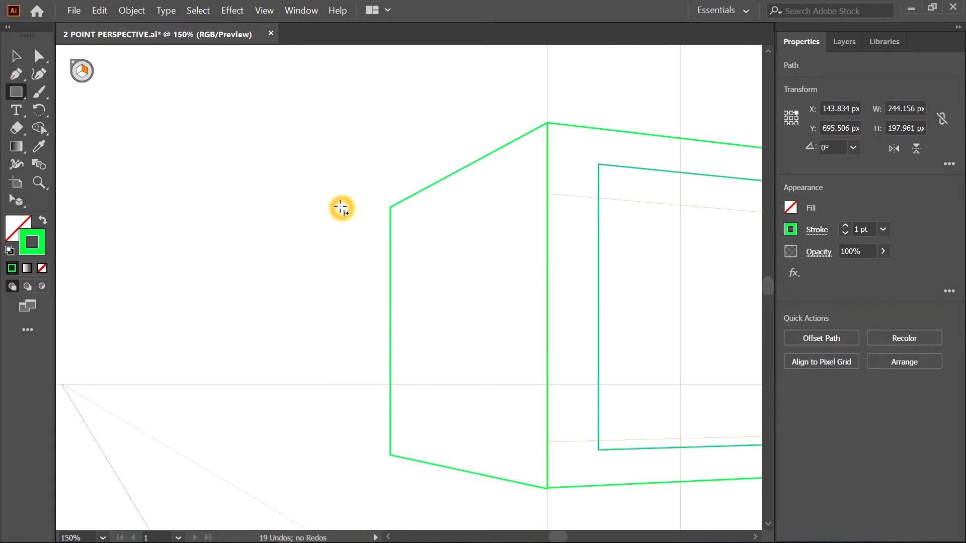
Draw a tall thin panel beside the left wall
drag(391, 454, 322, 176)
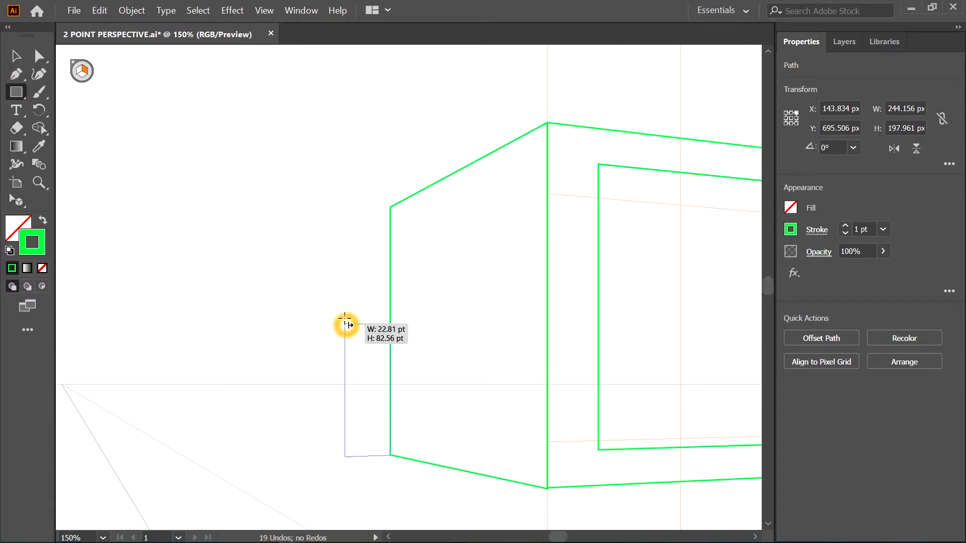
key(ctrl+z)
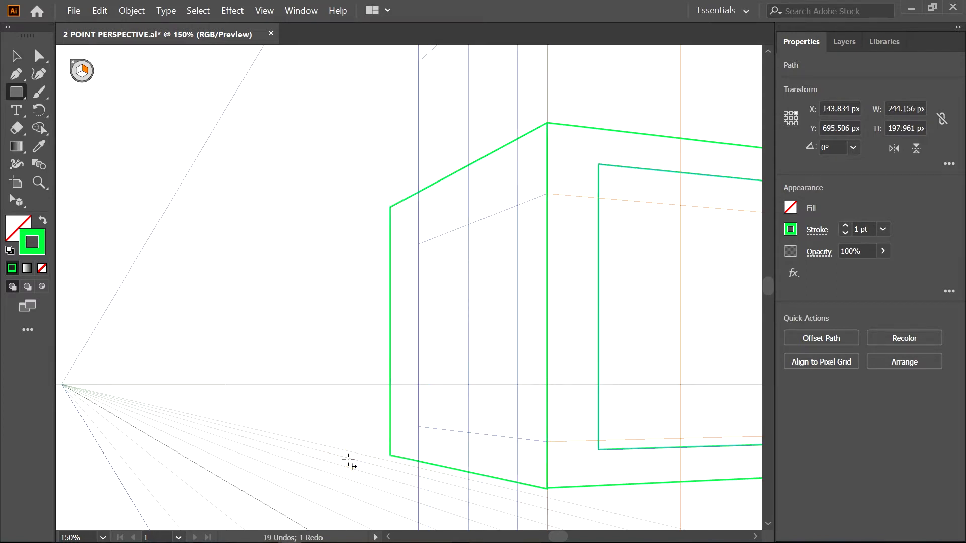
mouse_move(350, 456)
mouse_down()
mouse_move(400, 281)
mouse_move(412, 196)
mouse_up()
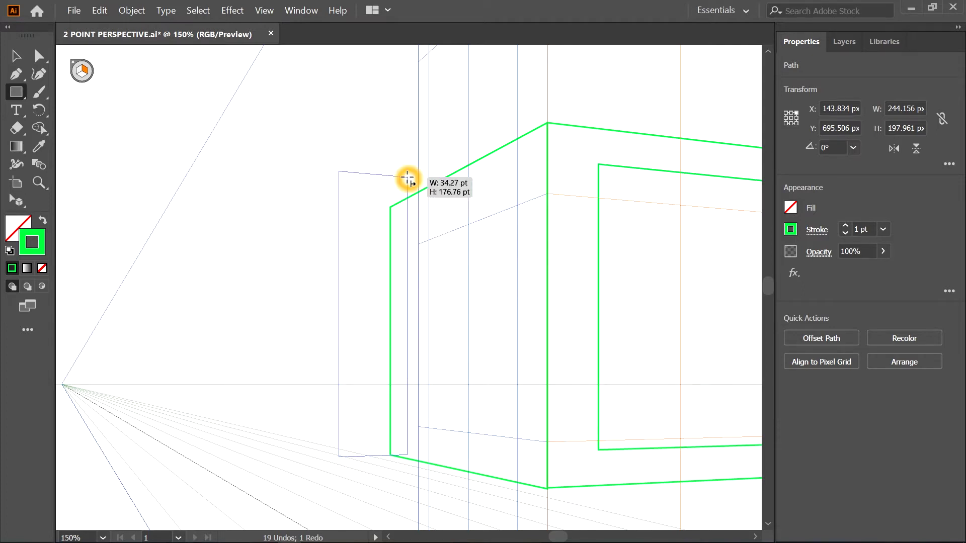
drag(411, 196, 412, 196)
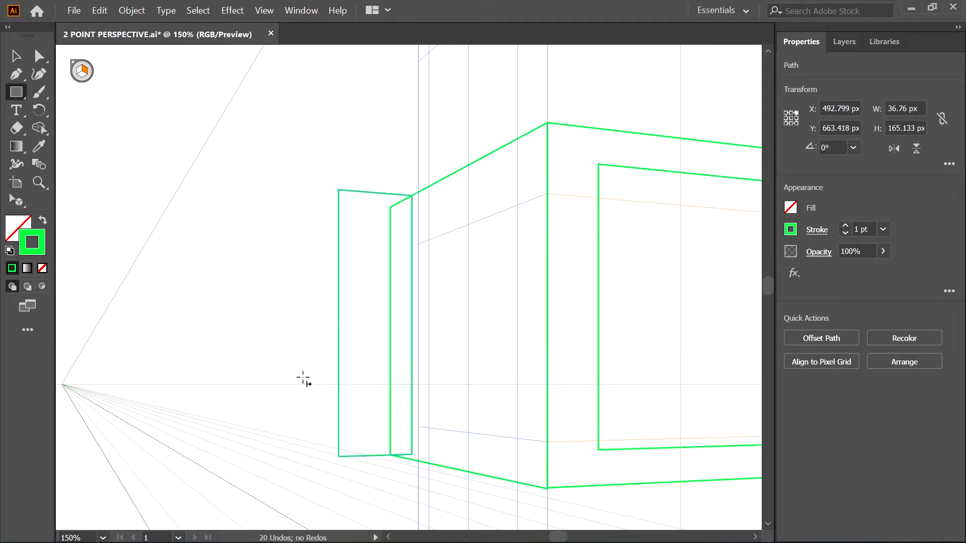
drag(273, 291, 411, 336)
Add the small block's left side face on the left grid plane and zoom out to 100%
click(105, 95)
click(474, 235)
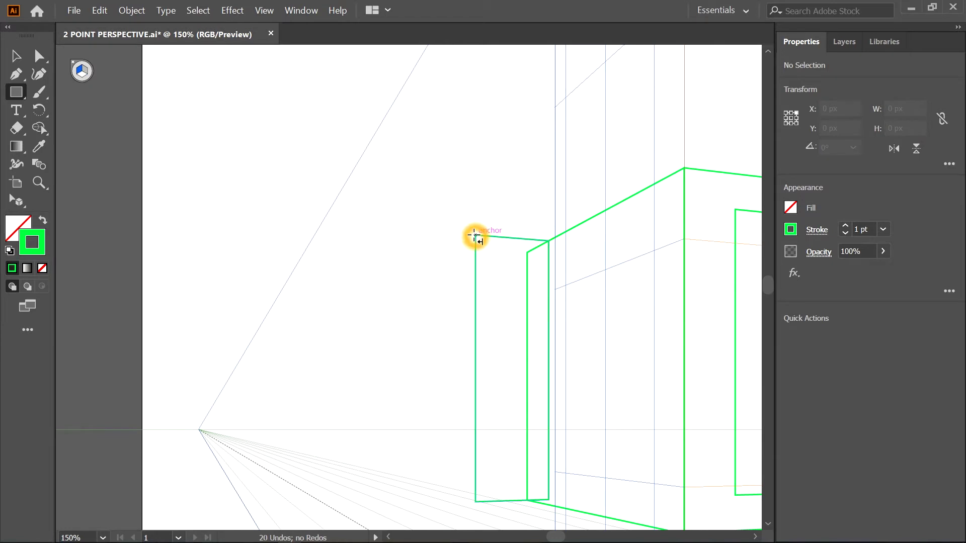
drag(474, 234, 391, 481)
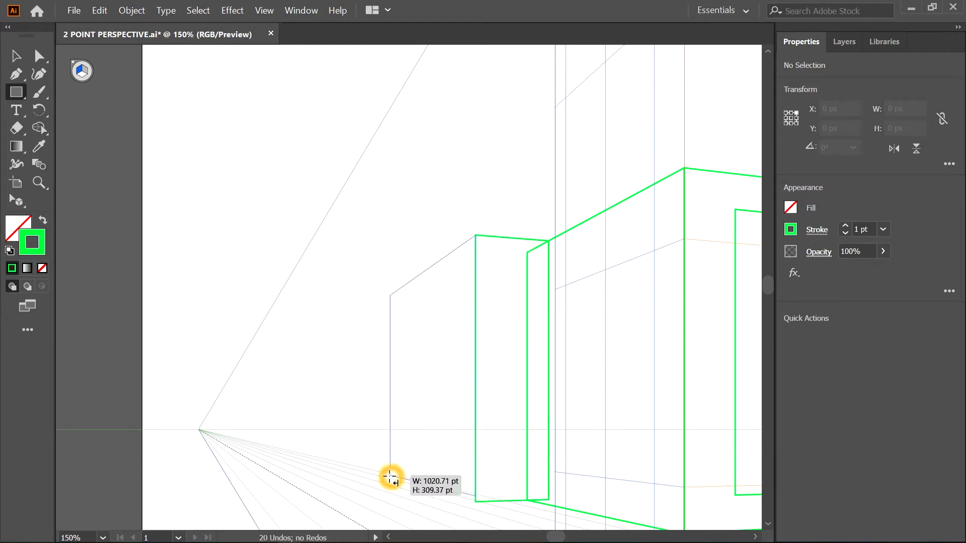
drag(390, 481, 440, 493)
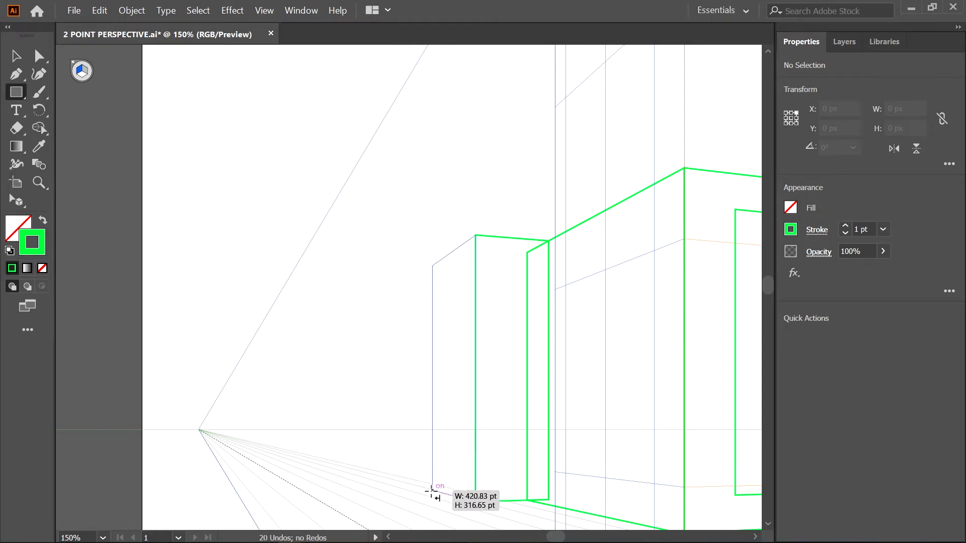
drag(439, 492, 426, 488)
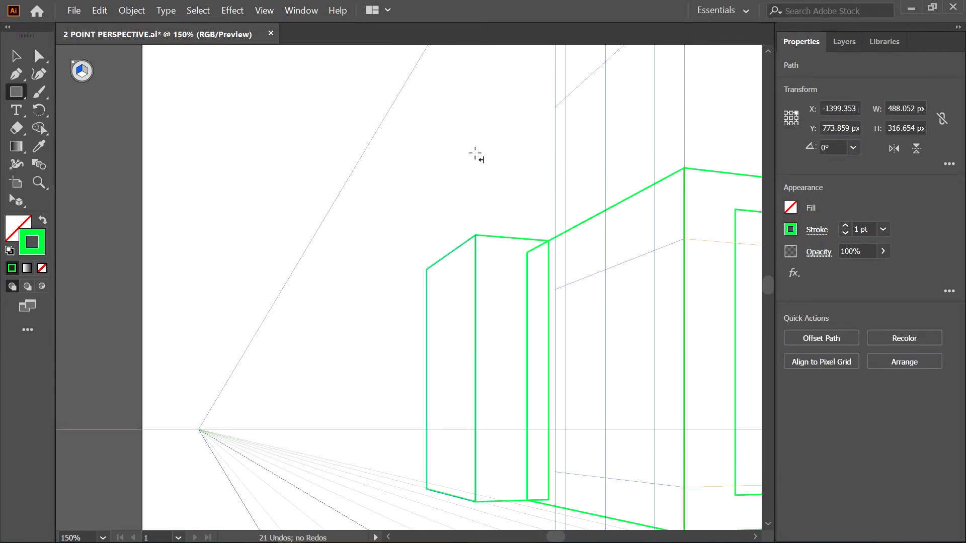
drag(504, 174, 274, 153)
drag(496, 194, 410, 209)
scroll(512, 193, down, 2)
drag(512, 192, 491, 286)
drag(404, 275, 414, 280)
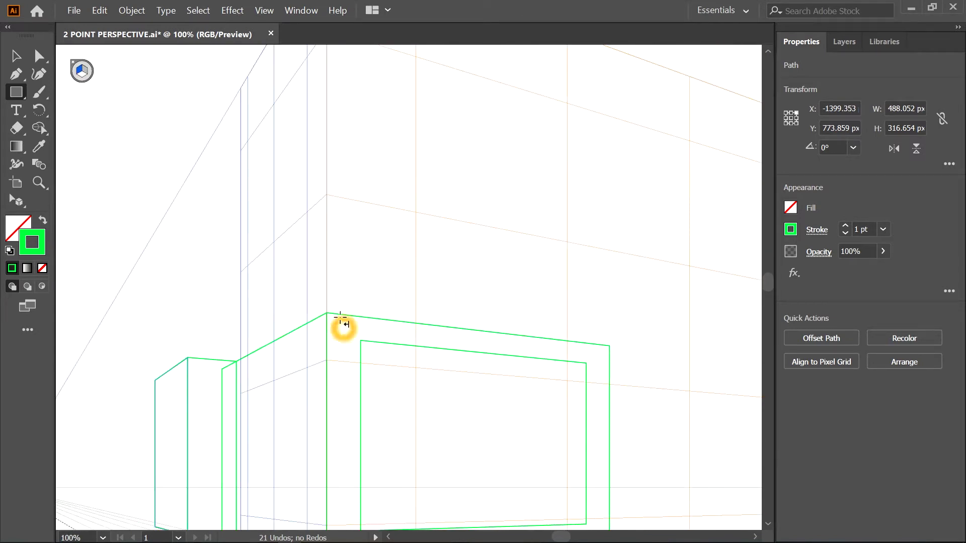
Draw the upper volume's left and right faces above the ground floor
mouse_move(351, 327)
mouse_down()
mouse_move(482, 75)
mouse_move(475, 328)
mouse_up()
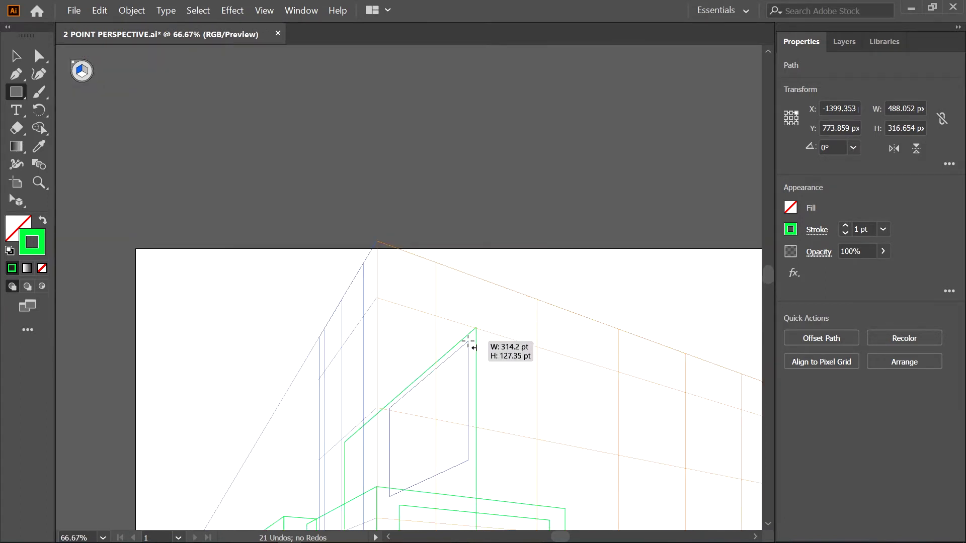
drag(475, 328, 476, 338)
key(ctrl+z)
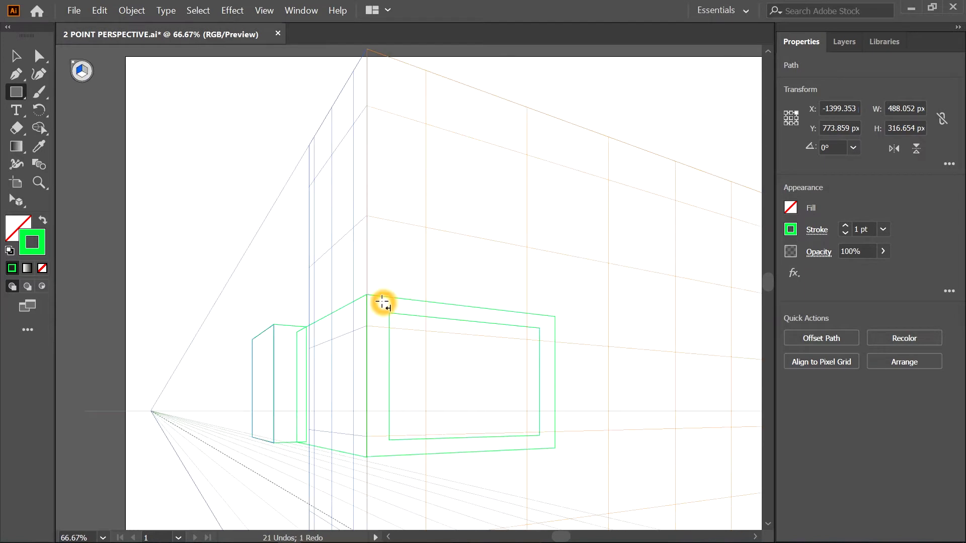
drag(382, 302, 454, 157)
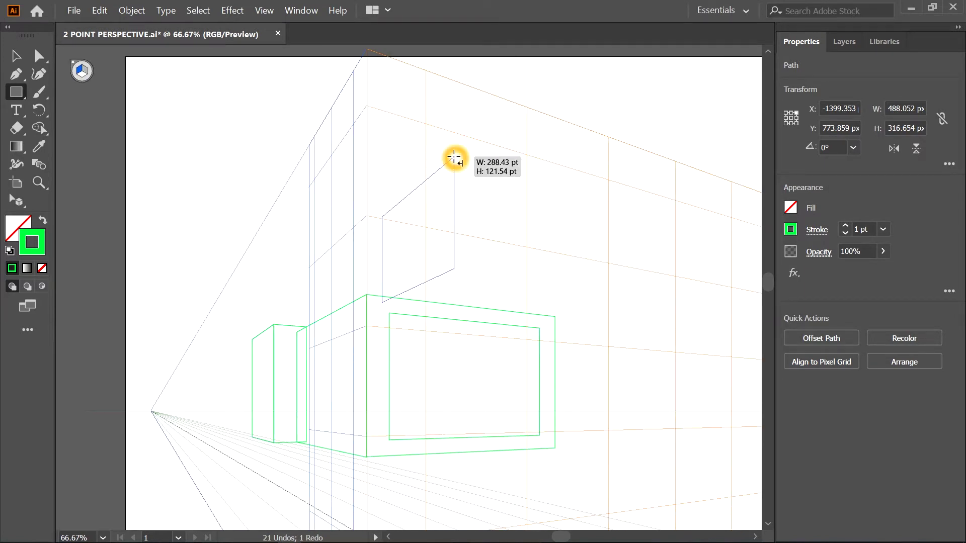
mouse_move(453, 157)
mouse_down()
mouse_move(586, 287)
mouse_move(608, 290)
mouse_move(595, 290)
mouse_up()
key(3)
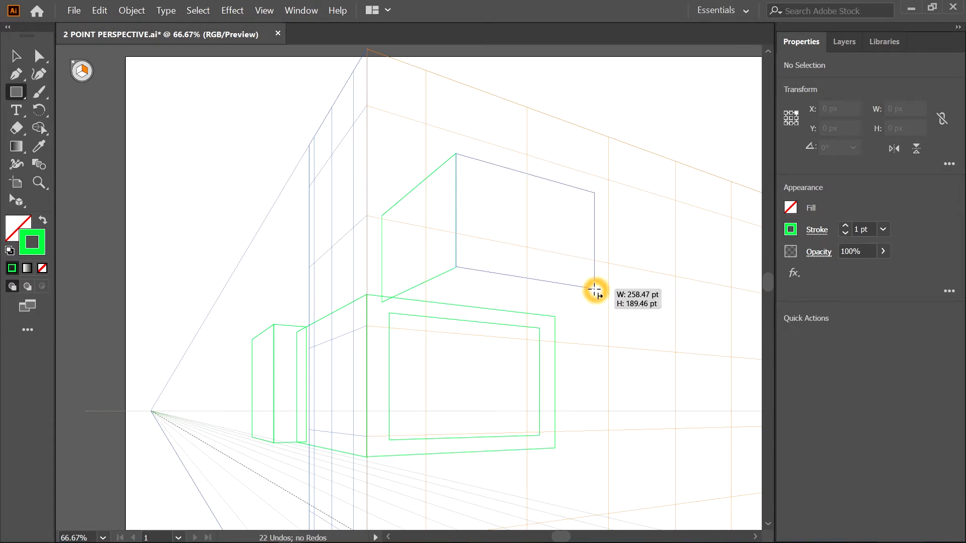
drag(594, 290, 568, 287)
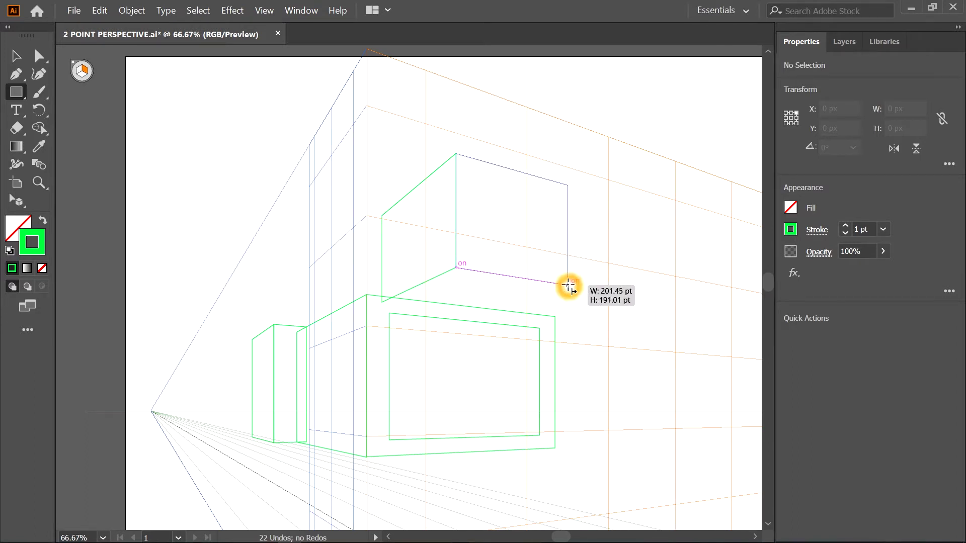
drag(569, 286, 595, 290)
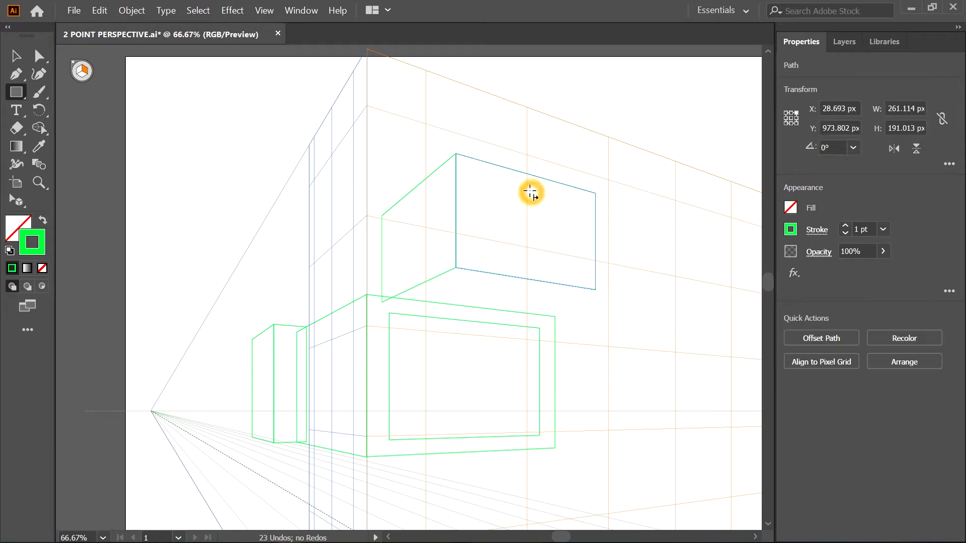
click(588, 187)
Try drawing the slab beneath the upper volume, undoing the misplaced attempts
drag(595, 288, 480, 302)
key(ctrl+z)
drag(382, 302, 595, 290)
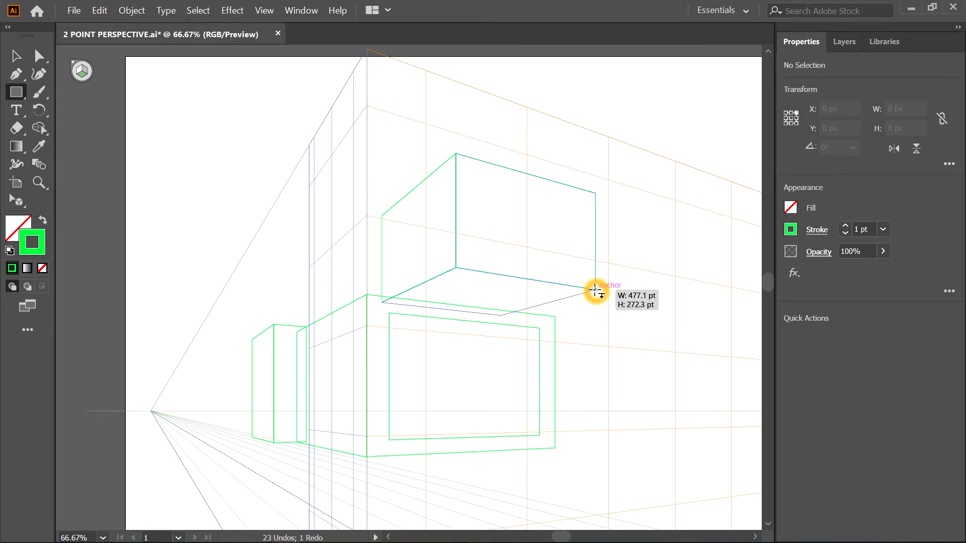
drag(595, 290, 589, 291)
key(ctrl+z)
key(ctrl+z)
mouse_move(382, 302)
mouse_down()
mouse_move(584, 274)
mouse_move(605, 289)
mouse_move(656, 293)
mouse_up()
key(ctrl+z)
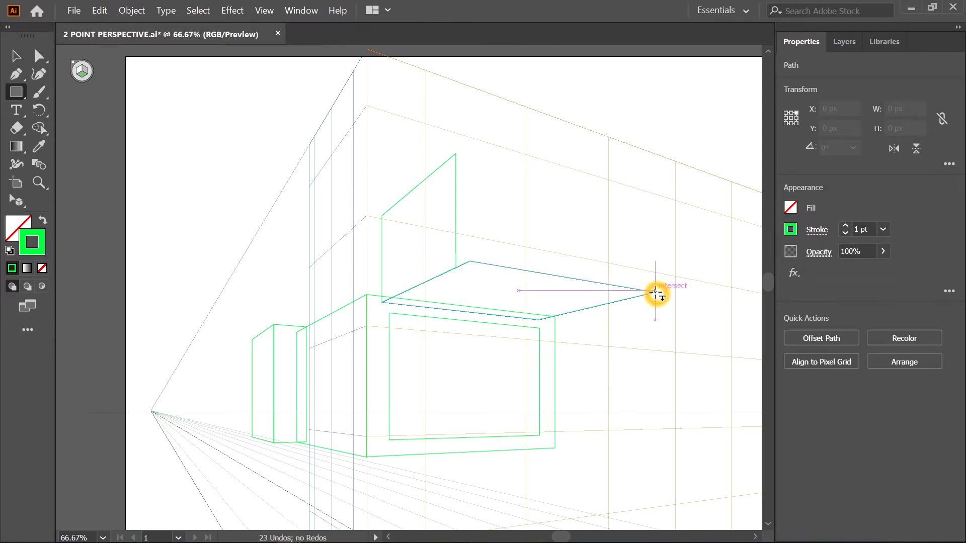
Delete the stray edges with Direct Selection and redraw the upper volume's left face
click(40, 60)
click(440, 169)
key(Delete)
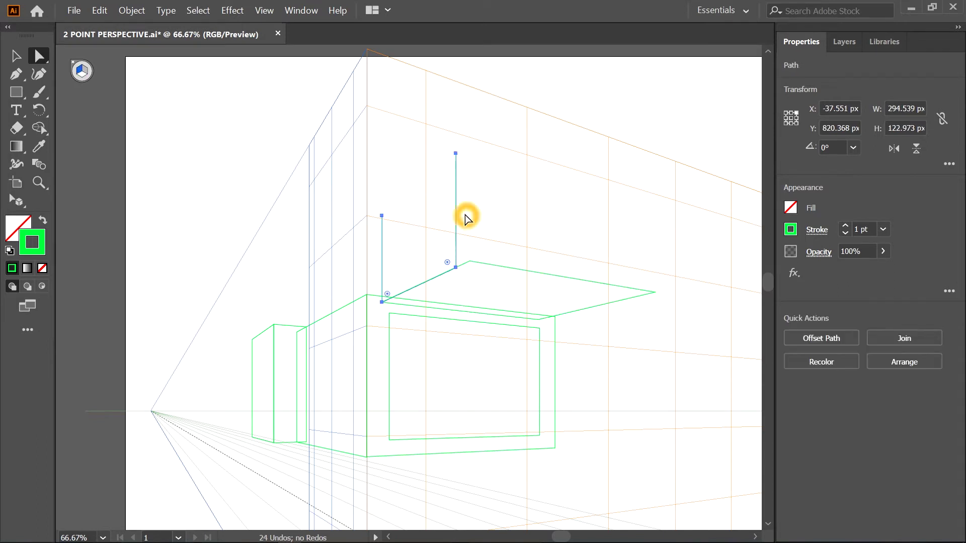
key(Delete)
key(m)
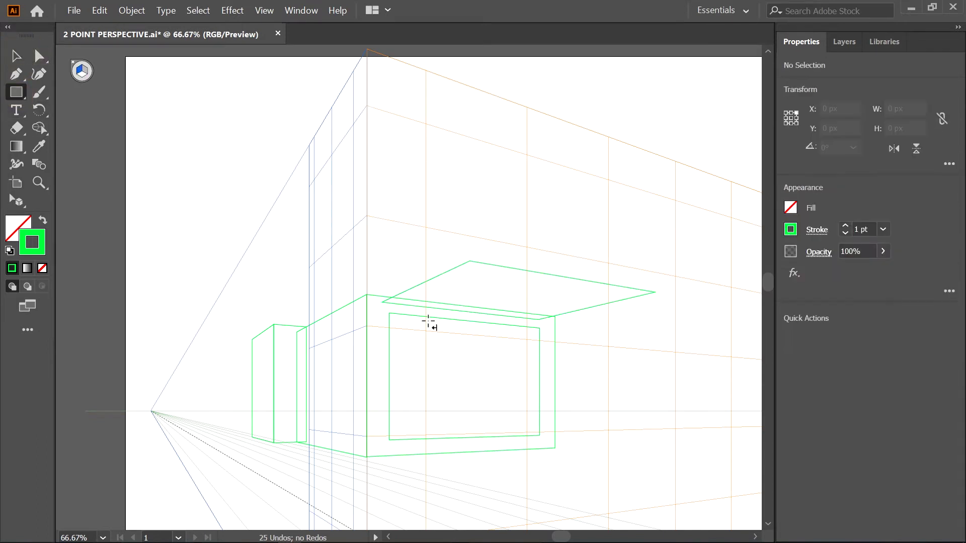
mouse_move(383, 301)
mouse_down()
mouse_move(468, 137)
mouse_move(660, 258)
mouse_up()
key(ctrl+z)
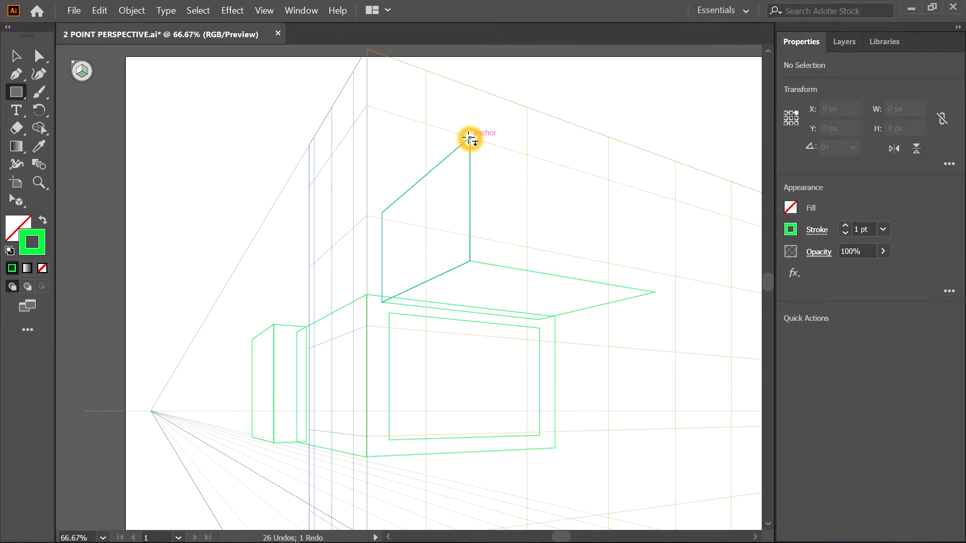
drag(469, 139, 553, 224)
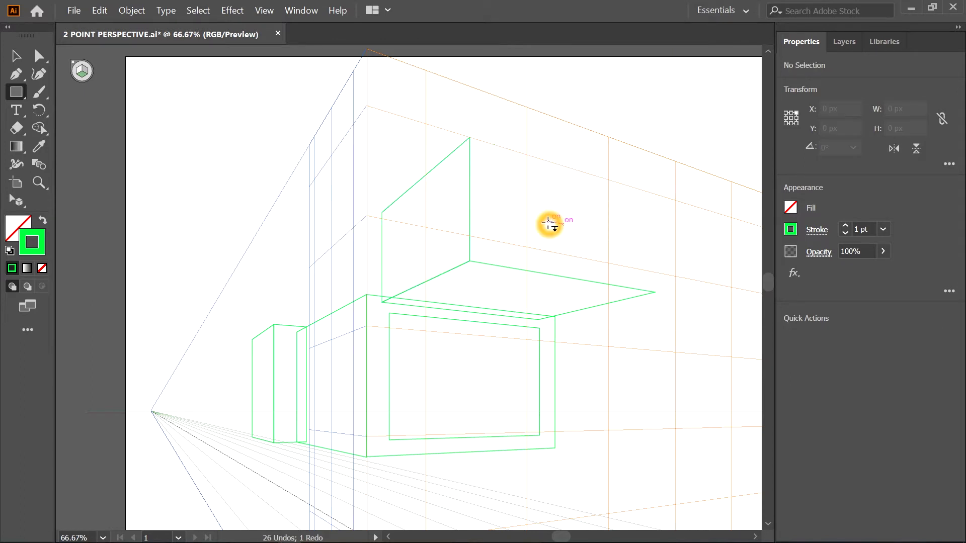
Draw the upper volume's right face on the right perspective plane
drag(469, 137, 653, 288)
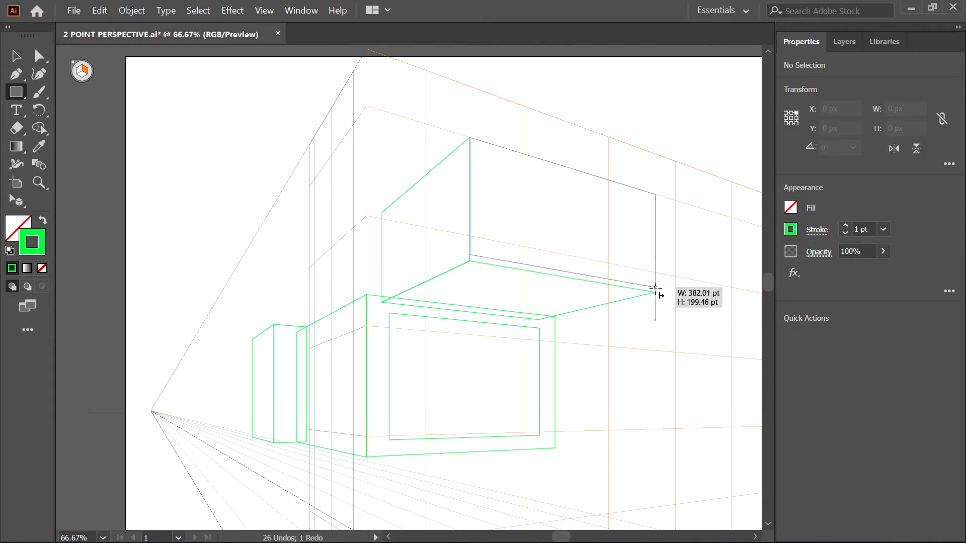
drag(653, 288, 655, 291)
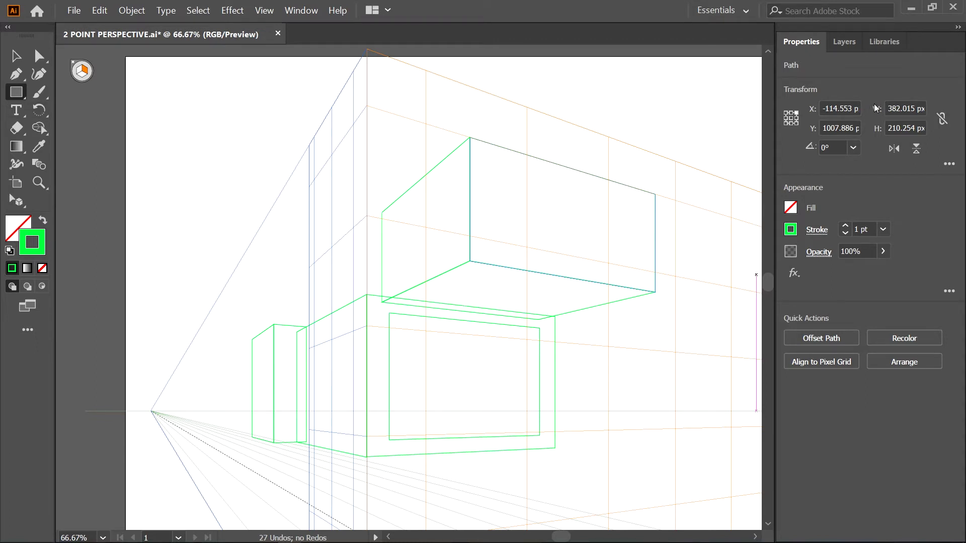
scroll(553, 251, right, 5)
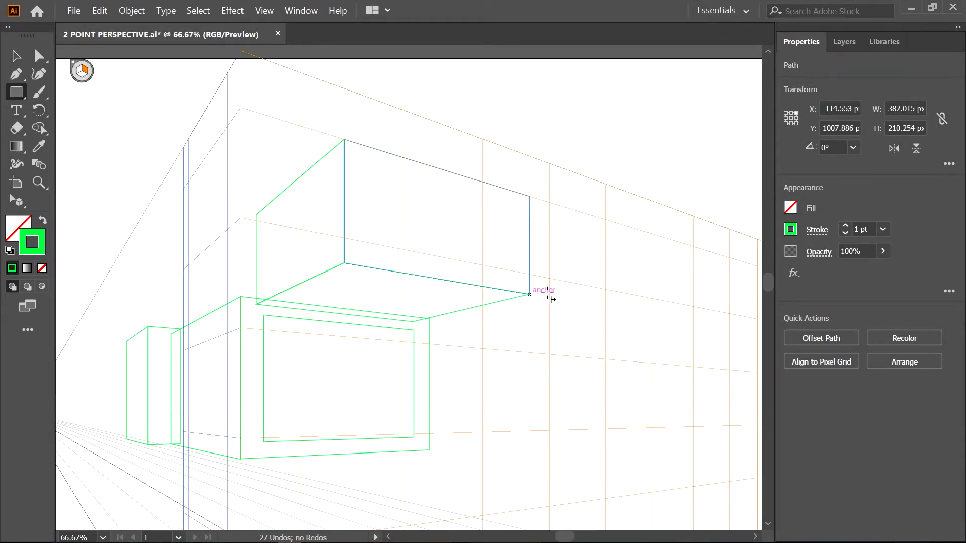
click(431, 445)
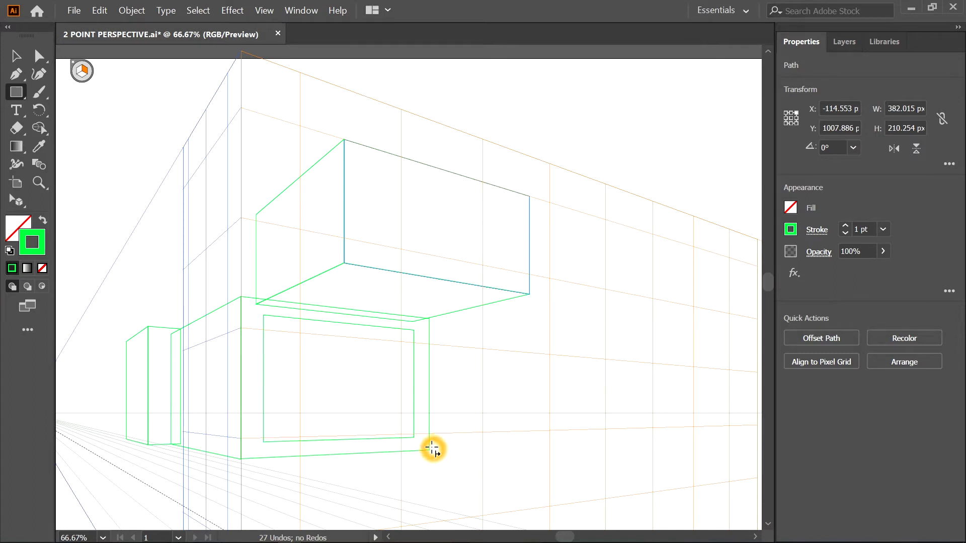
Draw a tall wall panel and its thin side strip at the building's right edge
mouse_move(436, 441)
mouse_down()
mouse_move(535, 180)
mouse_move(532, 136)
mouse_up()
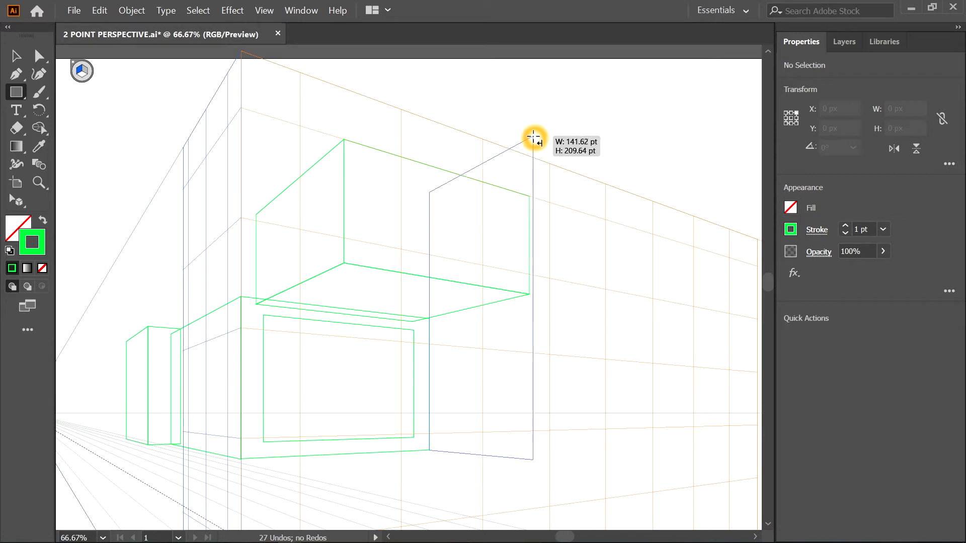
drag(531, 136, 533, 137)
click(547, 443)
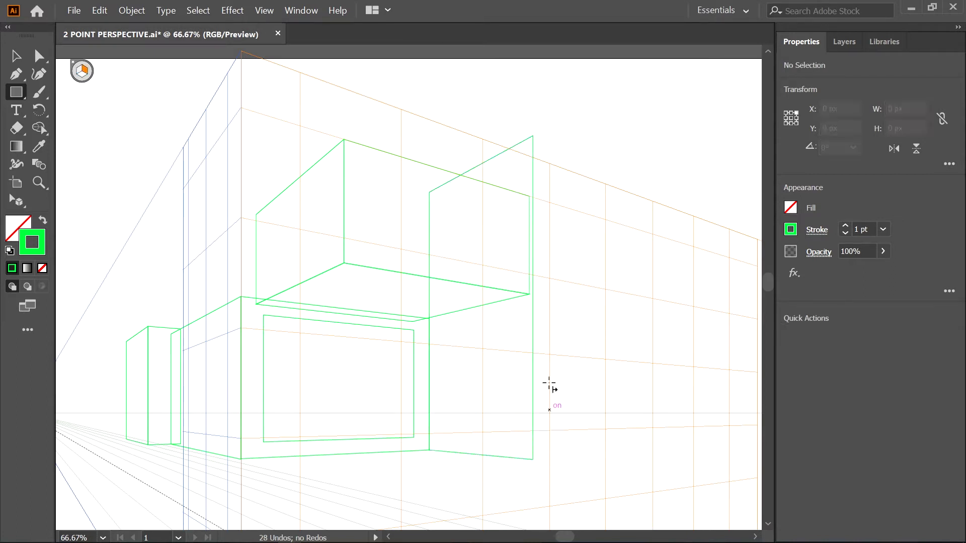
mouse_move(533, 136)
mouse_down()
mouse_move(562, 286)
mouse_move(554, 458)
mouse_up()
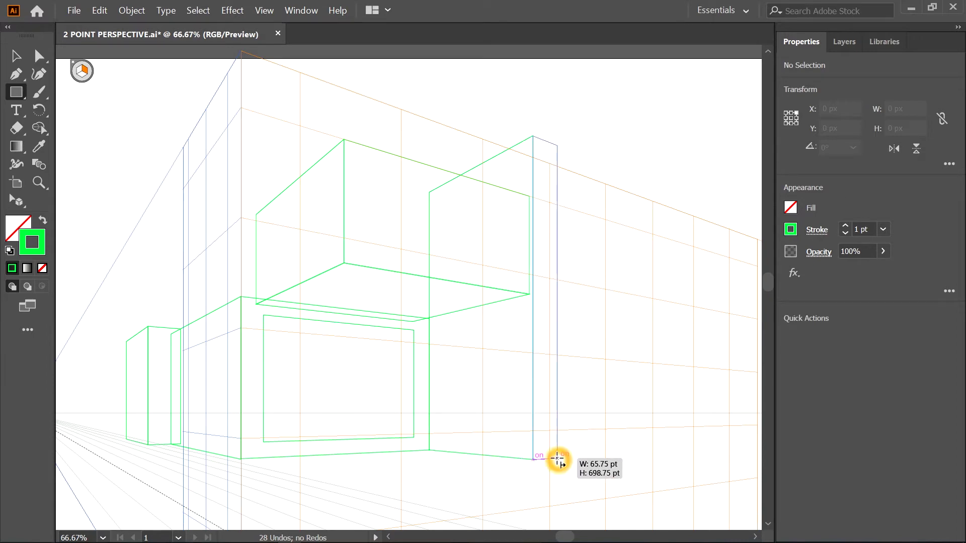
drag(555, 458, 554, 459)
drag(421, 217, 525, 208)
drag(586, 207, 551, 266)
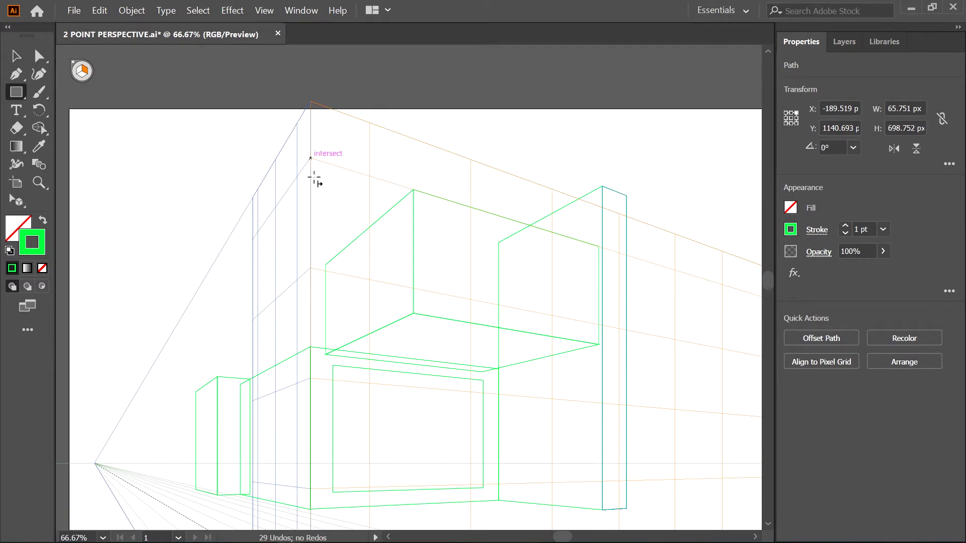
drag(311, 179, 520, 243)
Draw a horizontal beam across the façade and its face on the left plane
key(ctrl+z)
drag(309, 182, 640, 292)
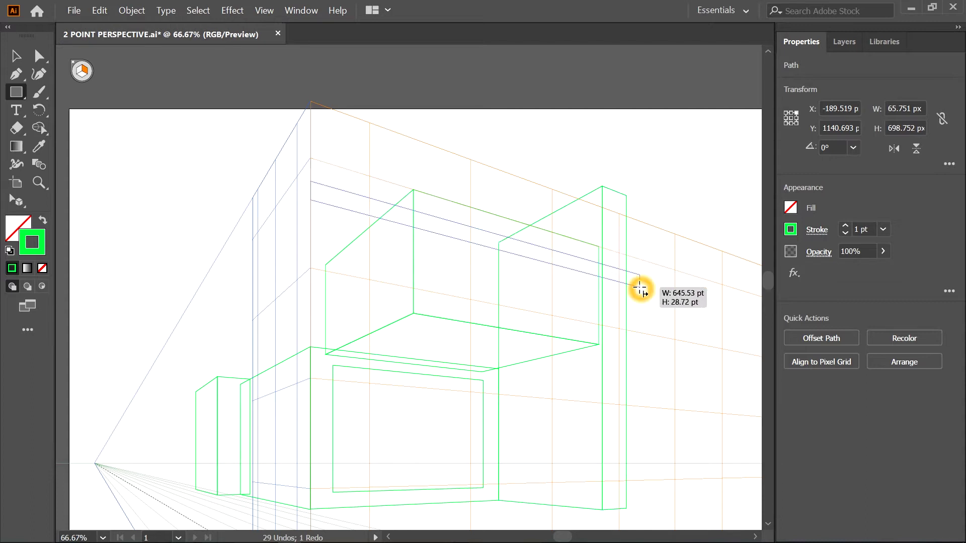
drag(639, 292, 640, 292)
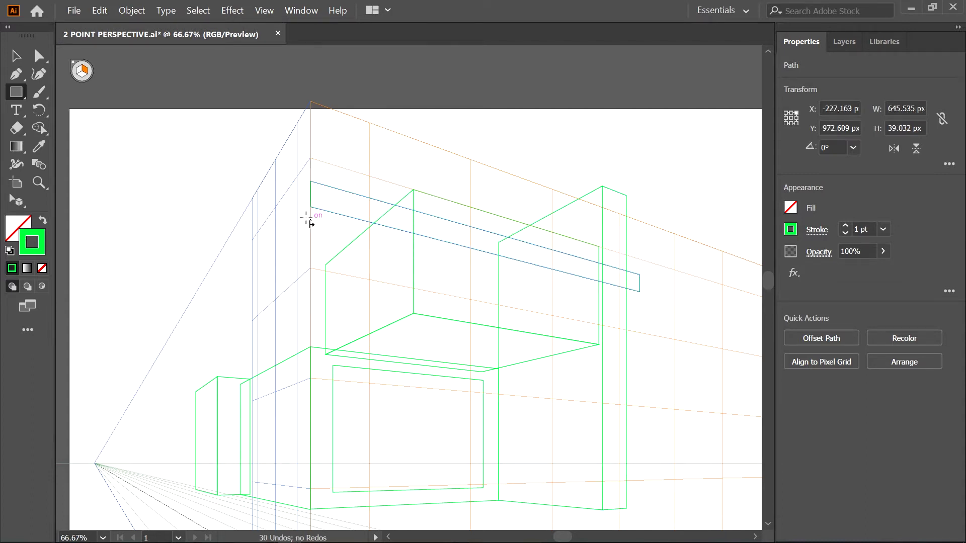
click(319, 198)
drag(310, 182, 250, 277)
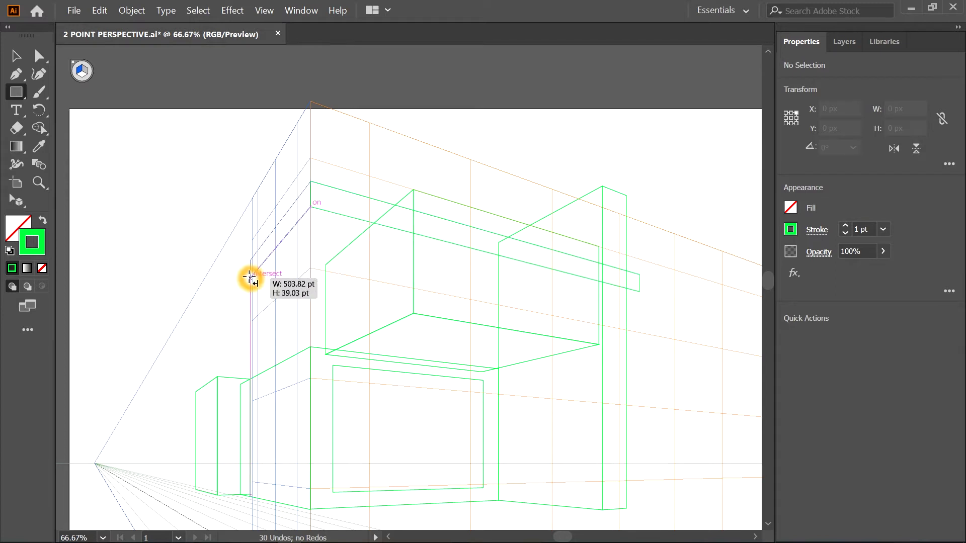
mouse_move(250, 277)
mouse_down()
mouse_move(260, 266)
mouse_move(636, 292)
mouse_up()
key(ctrl+shift+a)
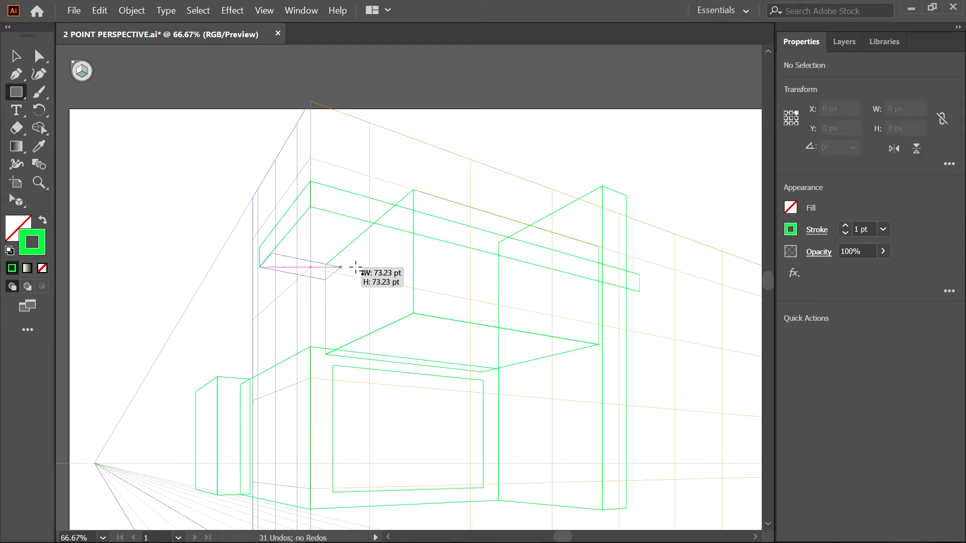
Attempt the beam's underside face, undoing the badly sized tries
drag(636, 292, 638, 293)
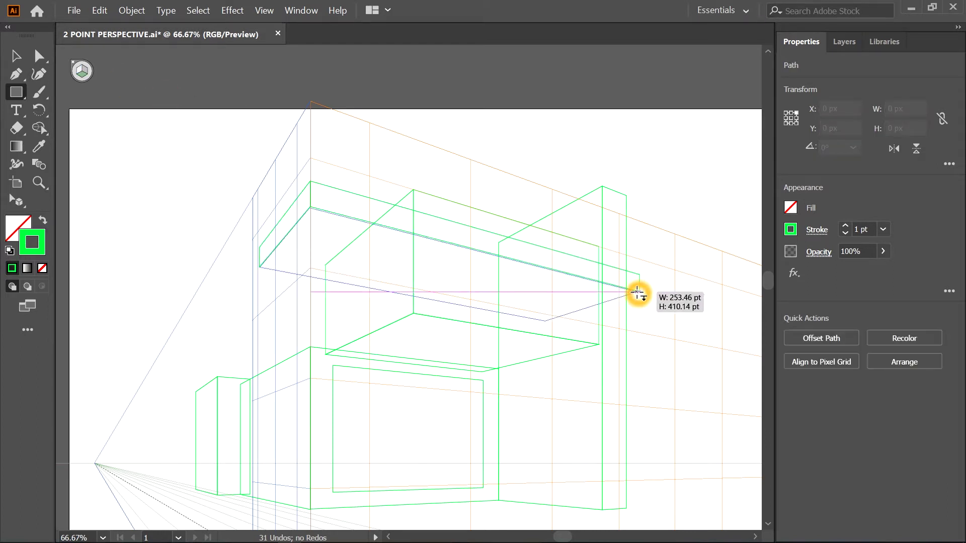
scroll(284, 231, up, 5)
key(ctrl+z)
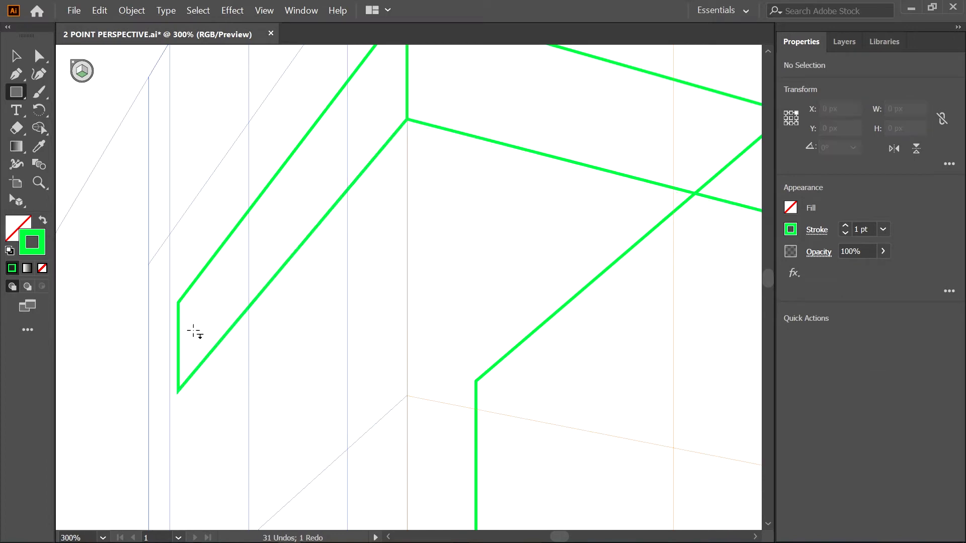
drag(179, 388, 694, 332)
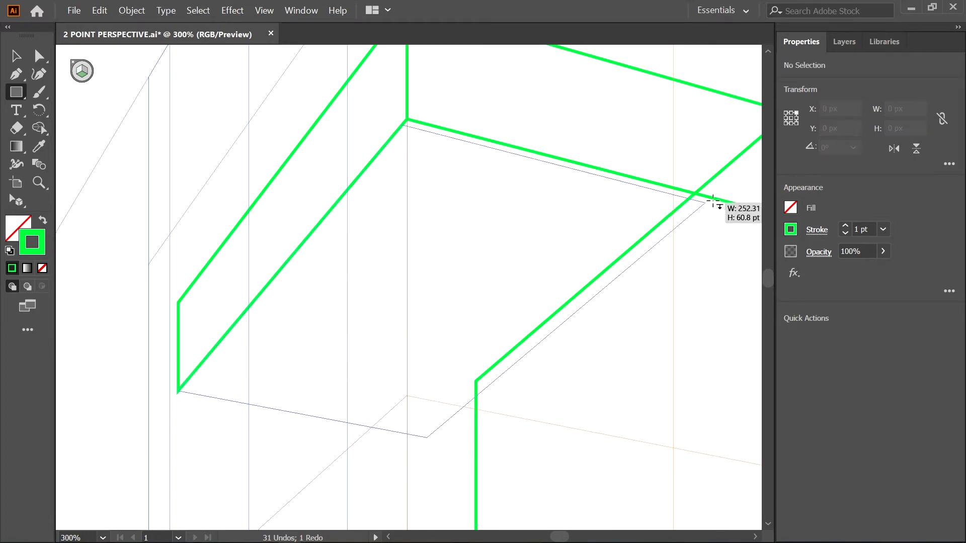
scroll(636, 330, down, 3)
mouse_move(694, 332)
mouse_down()
mouse_move(715, 346)
mouse_move(414, 317)
mouse_up()
key(ctrl+z)
drag(192, 336, 493, 386)
key(ctrl+z)
Draw the flat face under the top slab reaching the tall fin, then zoom out to 50%
scroll(509, 283, left, 5)
drag(125, 323, 692, 359)
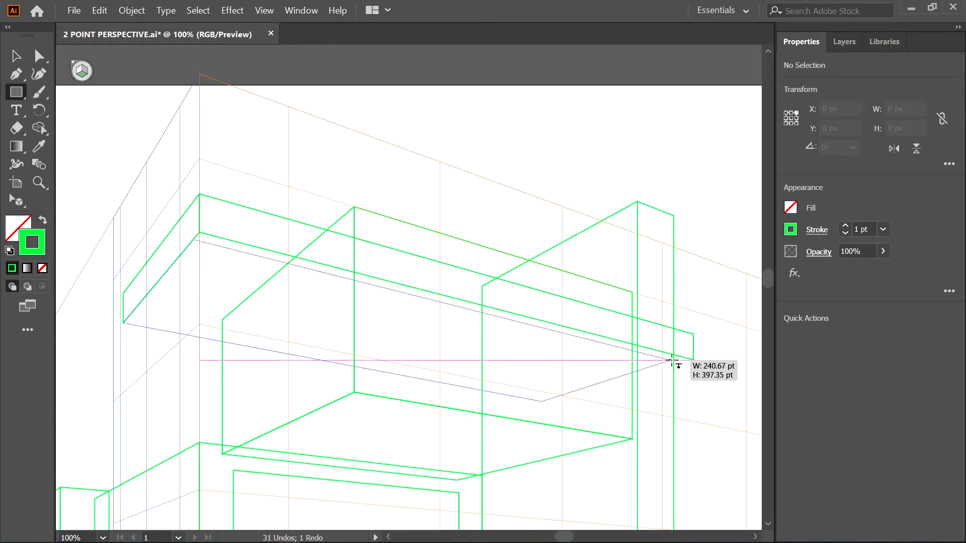
drag(692, 360, 693, 359)
scroll(692, 359, up, 2)
scroll(692, 360, down, 4)
scroll(270, 237, up, 2)
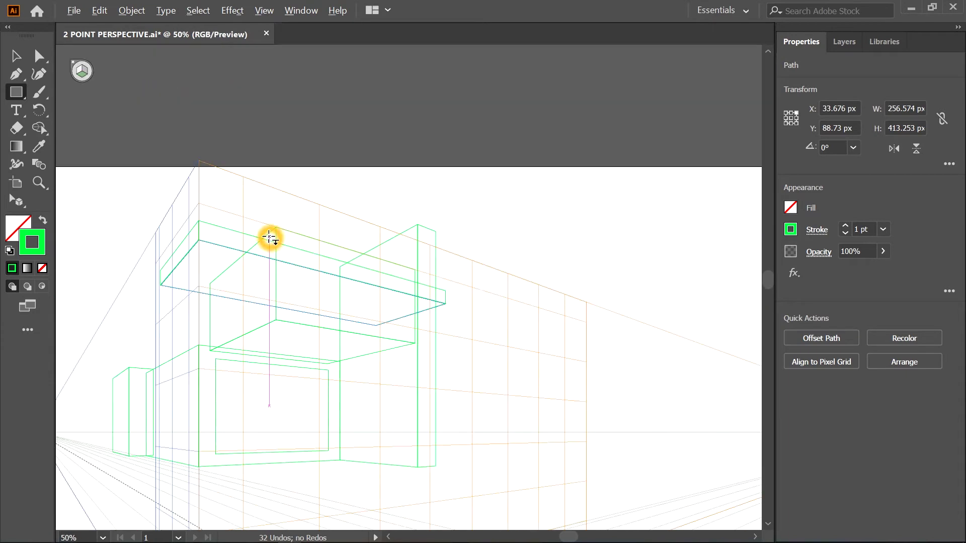
Select every building path and set the stroke colour to black (000000)
scroll(554, 295, down, 3)
scroll(554, 295, left, 1)
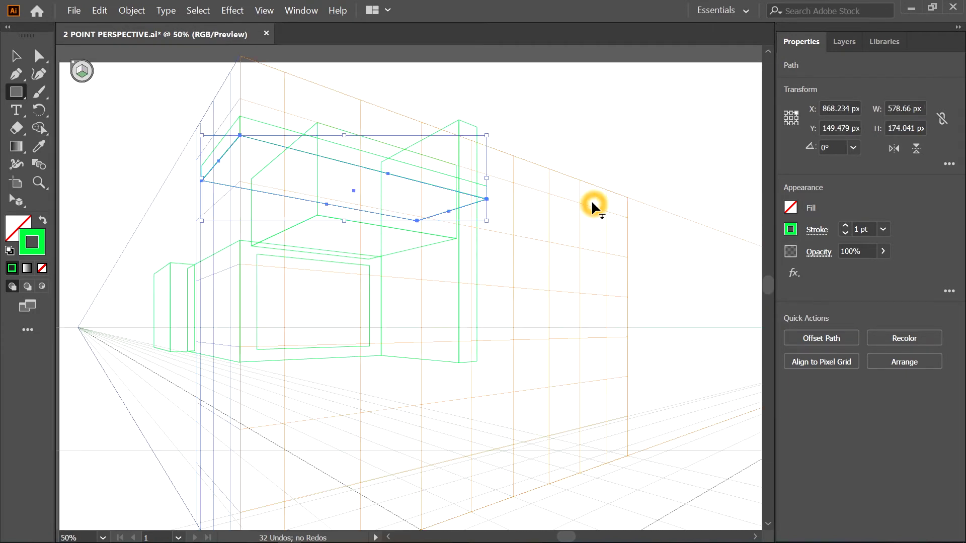
mouse_move(552, 276)
mouse_down()
mouse_move(533, 313)
mouse_move(542, 311)
mouse_up()
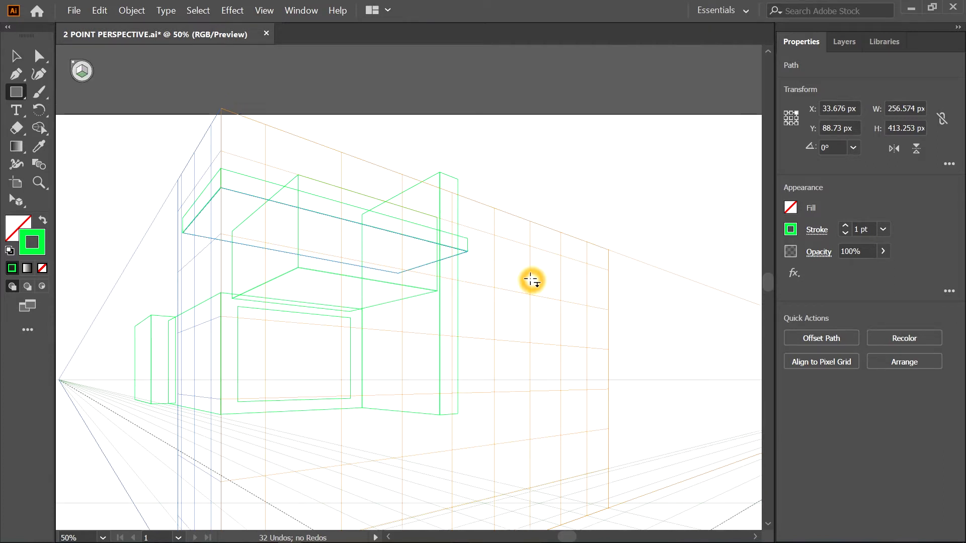
click(427, 108)
key(ctrl+a)
double_click(35, 236)
text(000000)
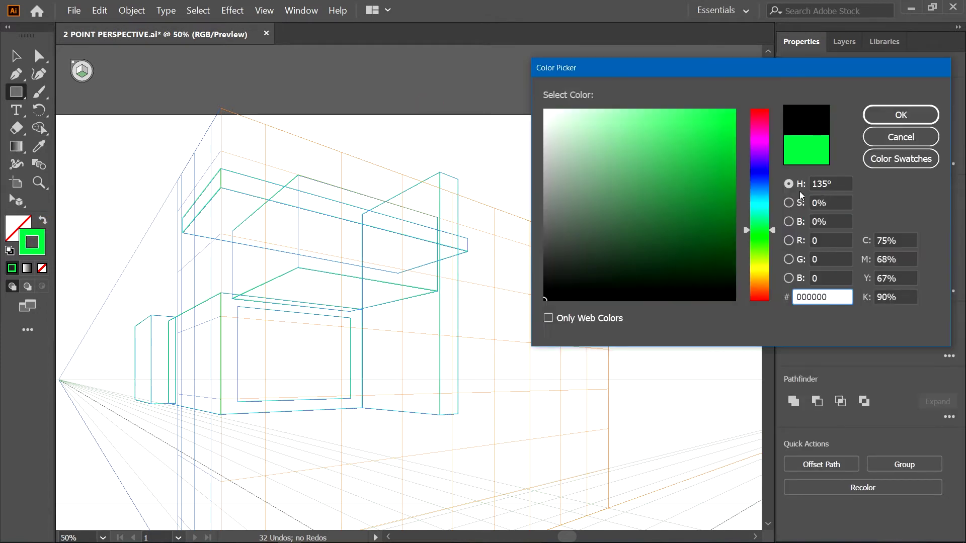
click(900, 115)
Show the Layers panel and make the ground plane active for perspective drawing
key(a)
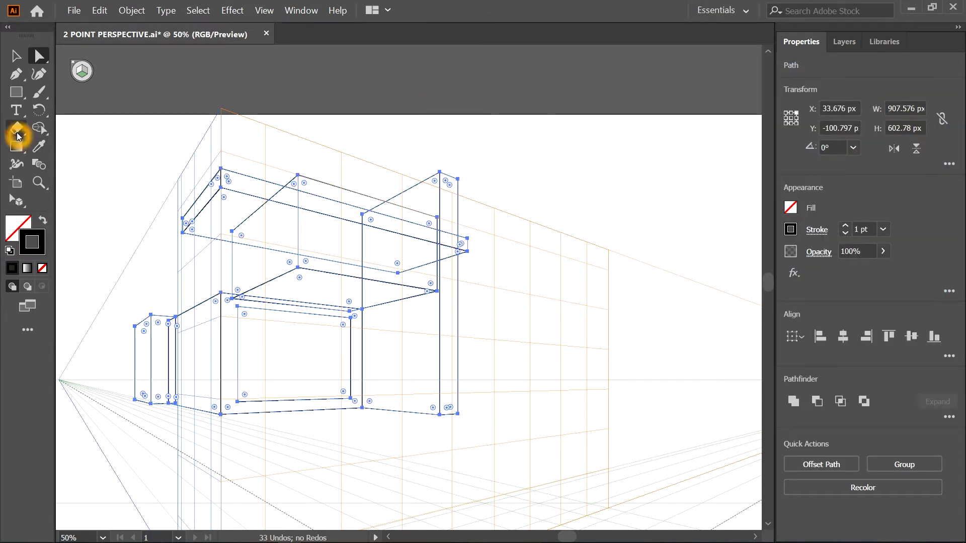
click(16, 92)
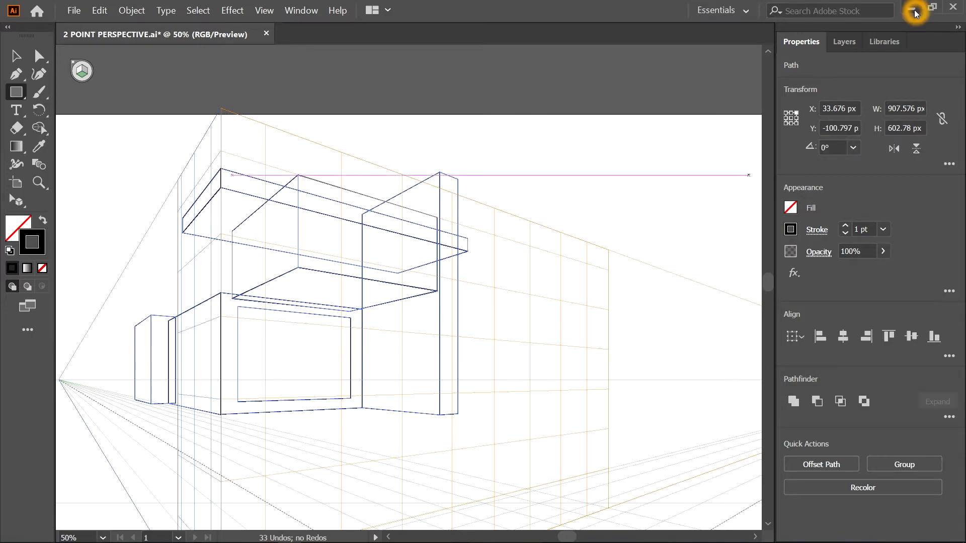
click(914, 11)
right_click(838, 532)
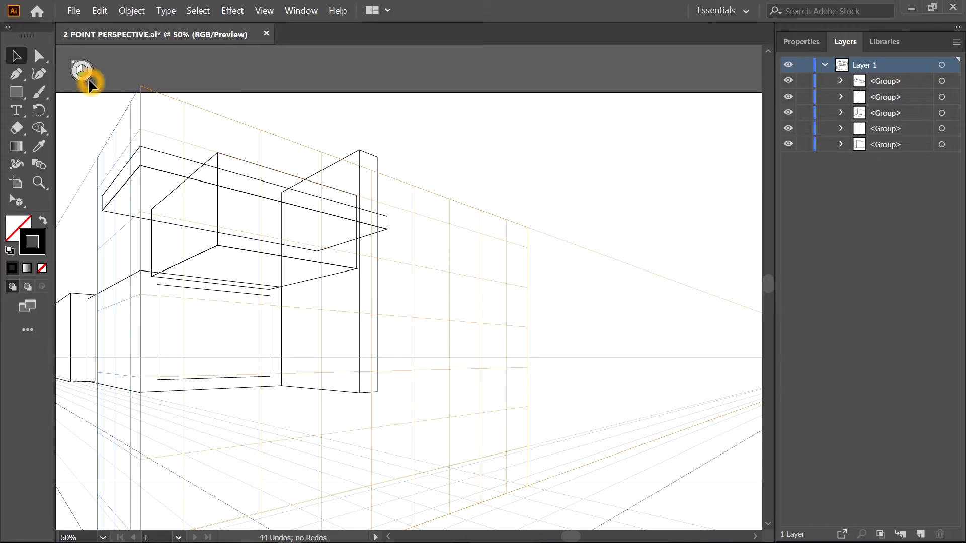
click(87, 79)
Draw the thin roof slab's end face on the left perspective plane above the building
key(1)
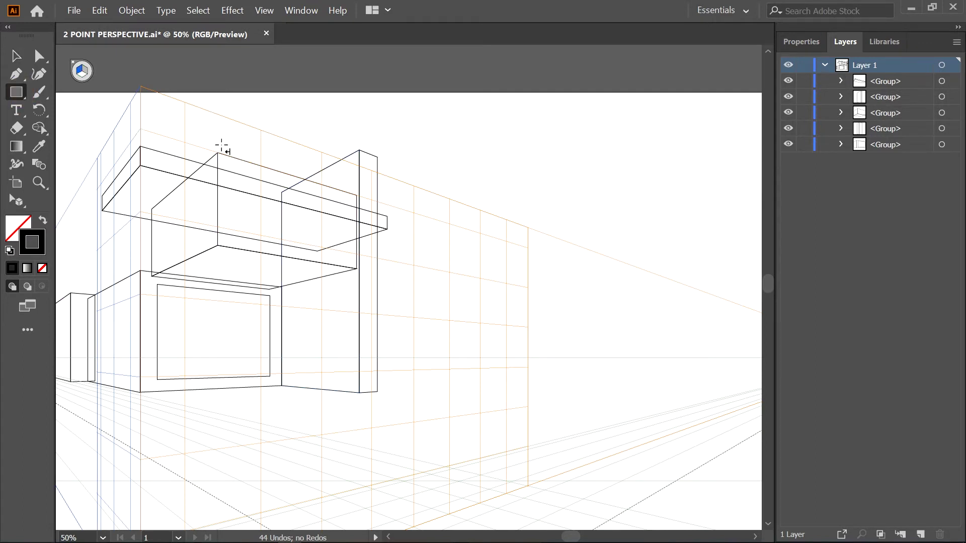
mouse_move(240, 129)
mouse_down()
mouse_move(184, 180)
mouse_move(192, 195)
mouse_up()
key(ctrl+z)
drag(254, 137, 214, 190)
key(ctrl+z)
drag(255, 130, 209, 186)
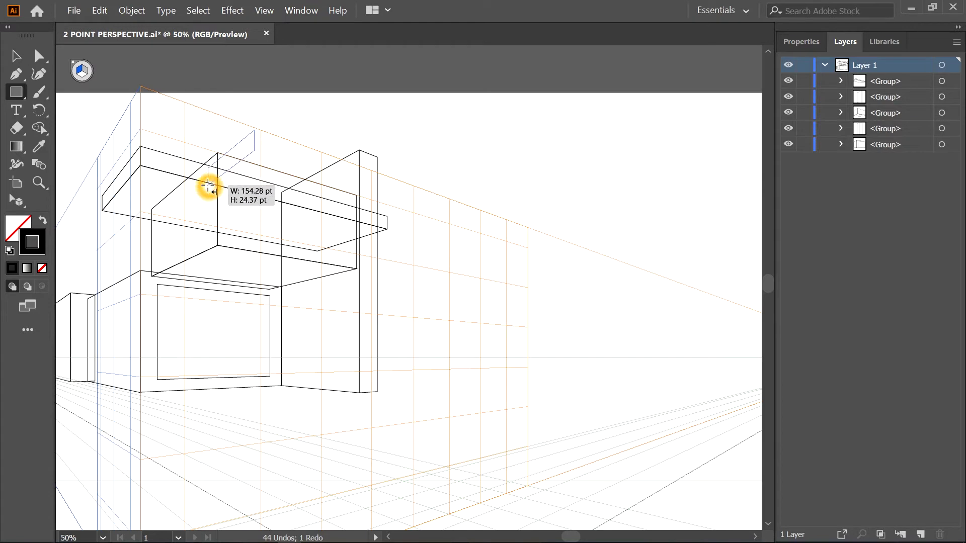
drag(208, 186, 208, 185)
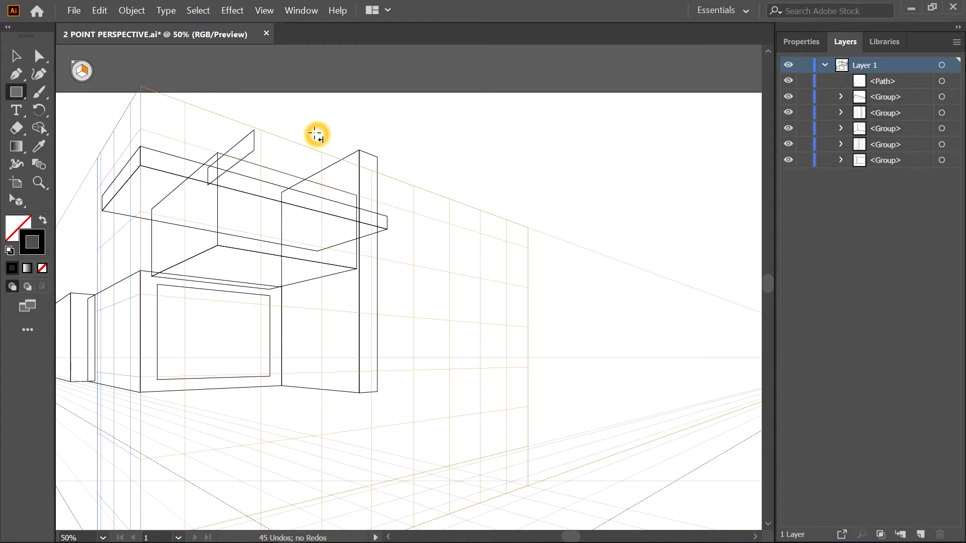
Add the slab's long face on the right plane, lock the five building groups, and draw its underside
drag(255, 131, 256, 151)
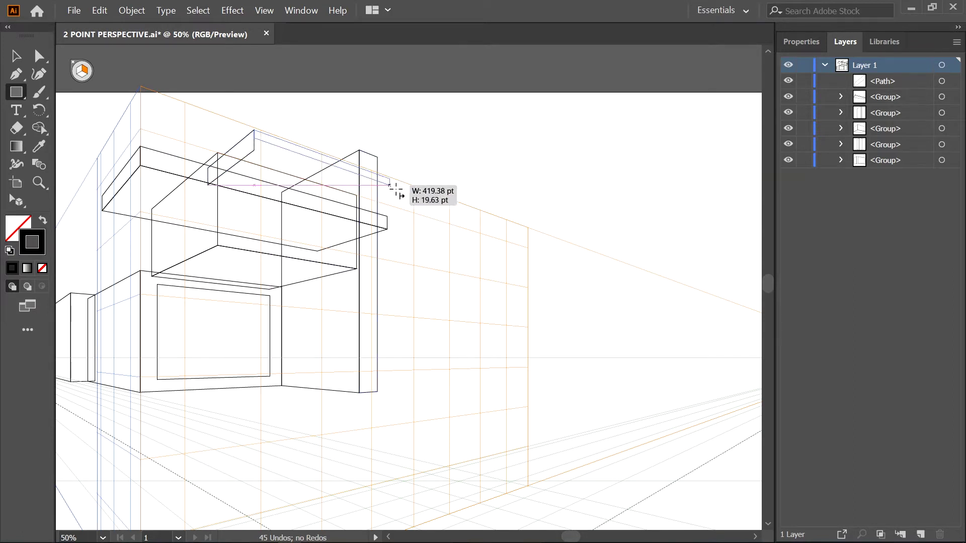
drag(257, 151, 447, 214)
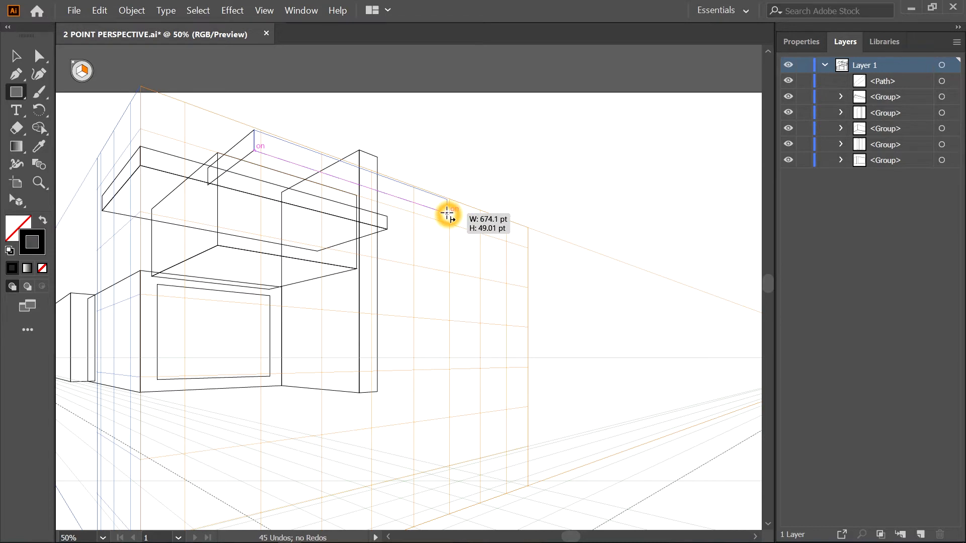
drag(447, 214, 447, 214)
key(1)
key(2)
scroll(224, 187, up, 1)
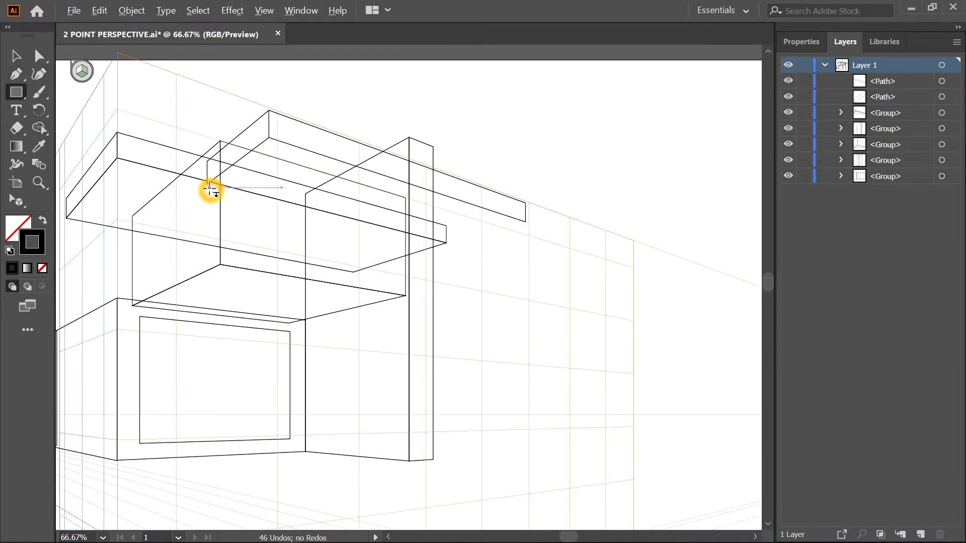
drag(804, 151, 804, 176)
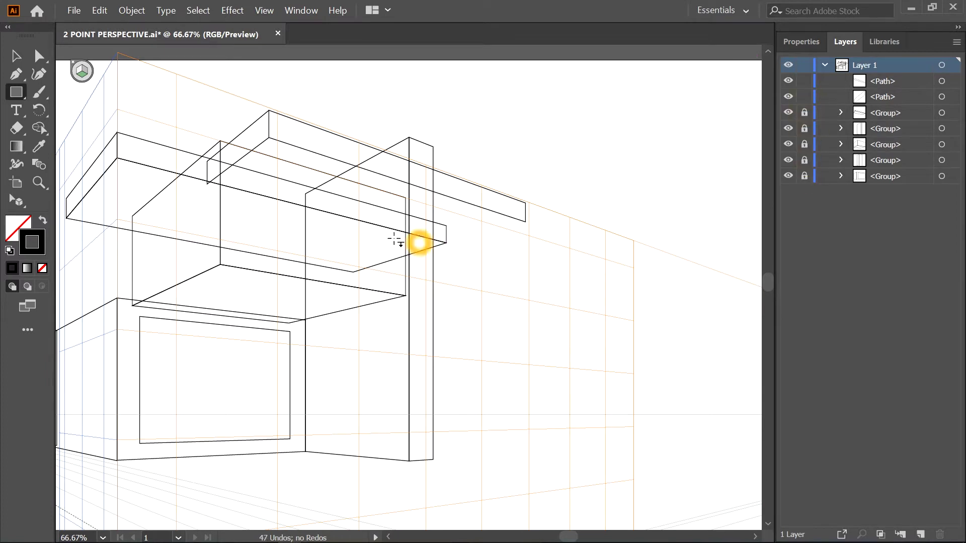
drag(208, 183, 525, 222)
Finish the slab's underside face and hide all the old building groups
click(82, 71)
drag(788, 128, 788, 192)
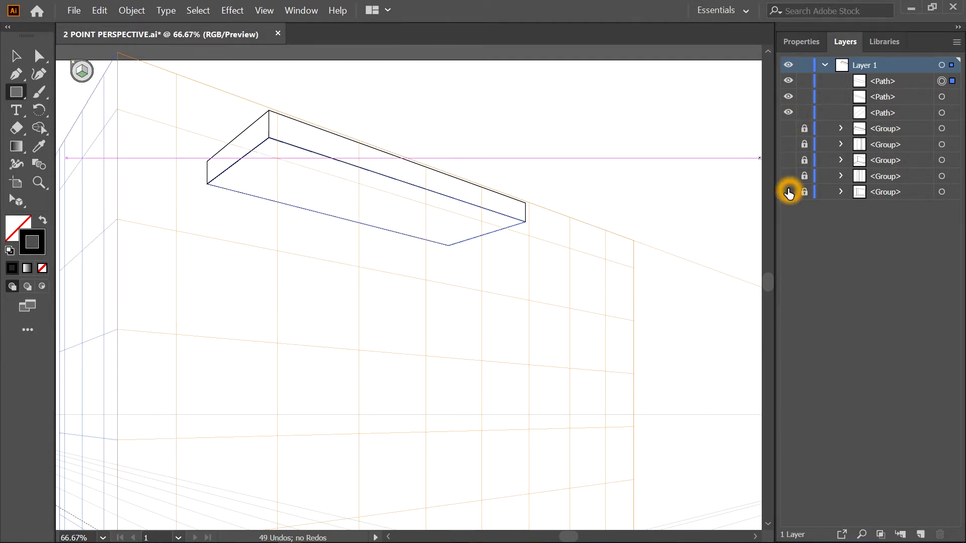
key(ctrl+shift+a)
Draw perspective wall faces on the left and right grid planes beneath the slab
key(1)
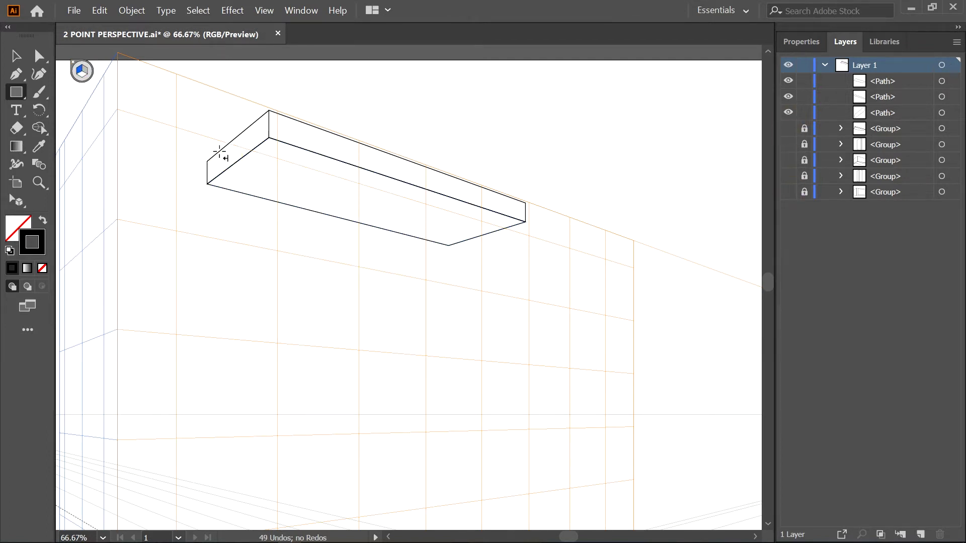
mouse_move(297, 159)
mouse_down()
mouse_move(243, 245)
mouse_move(241, 270)
mouse_up()
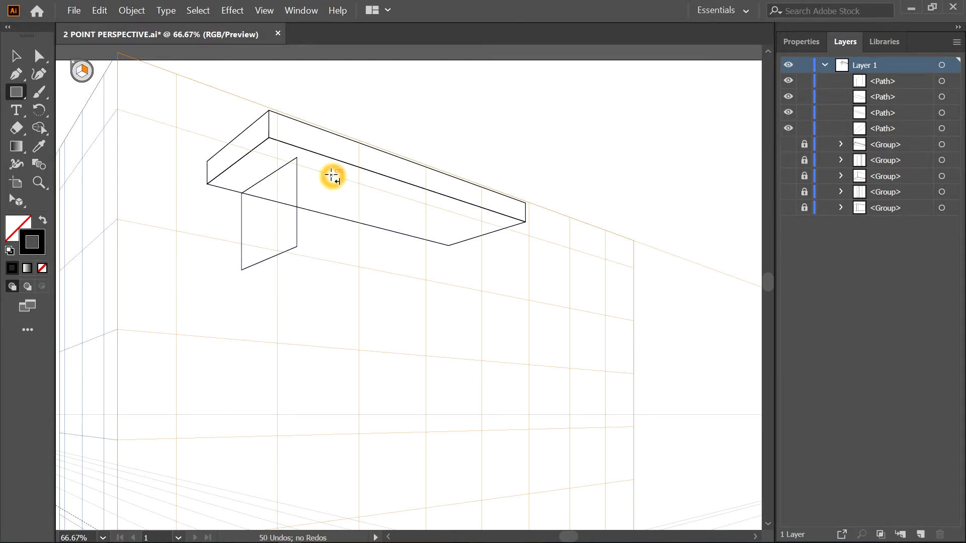
mouse_move(298, 158)
mouse_down()
mouse_move(474, 257)
mouse_move(487, 267)
mouse_move(486, 286)
mouse_move(304, 246)
mouse_move(468, 282)
mouse_up()
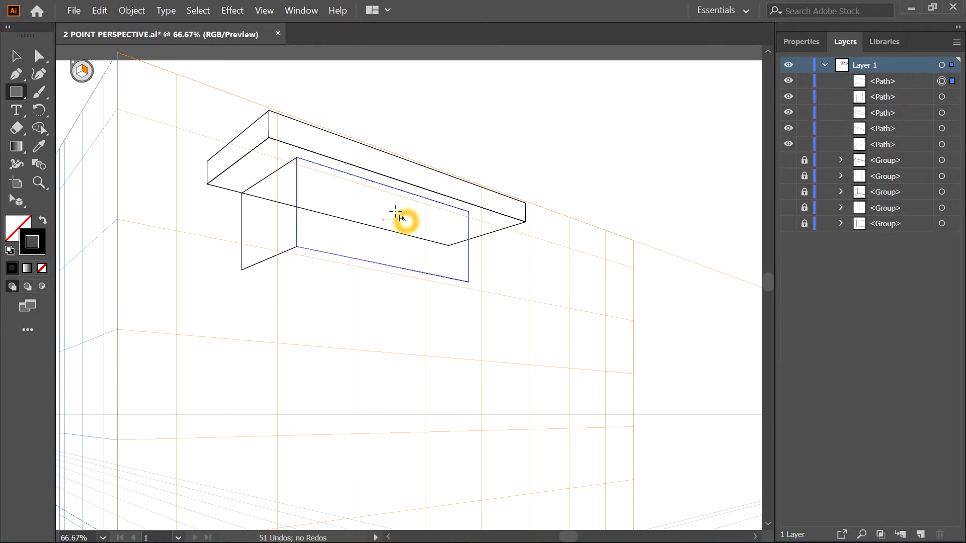
drag(297, 248, 497, 329)
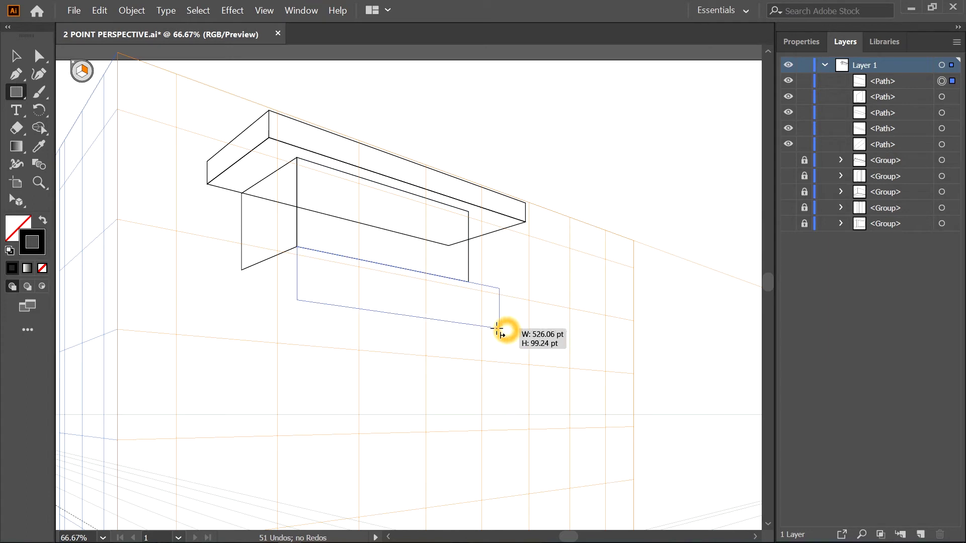
drag(497, 328, 497, 455)
Compare against an old building group and raise the new wall's bottom-right corner slightly
click(788, 176)
click(788, 191)
click(788, 192)
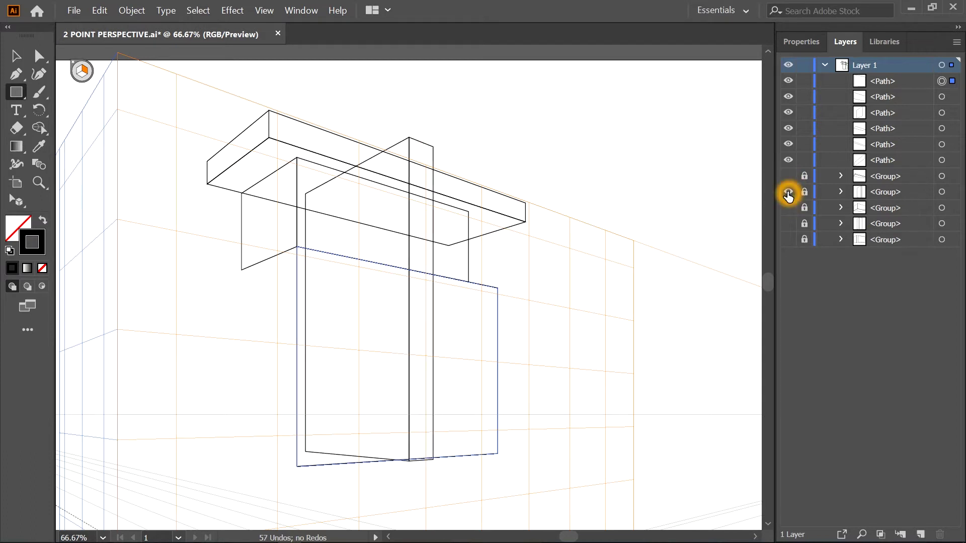
click(39, 56)
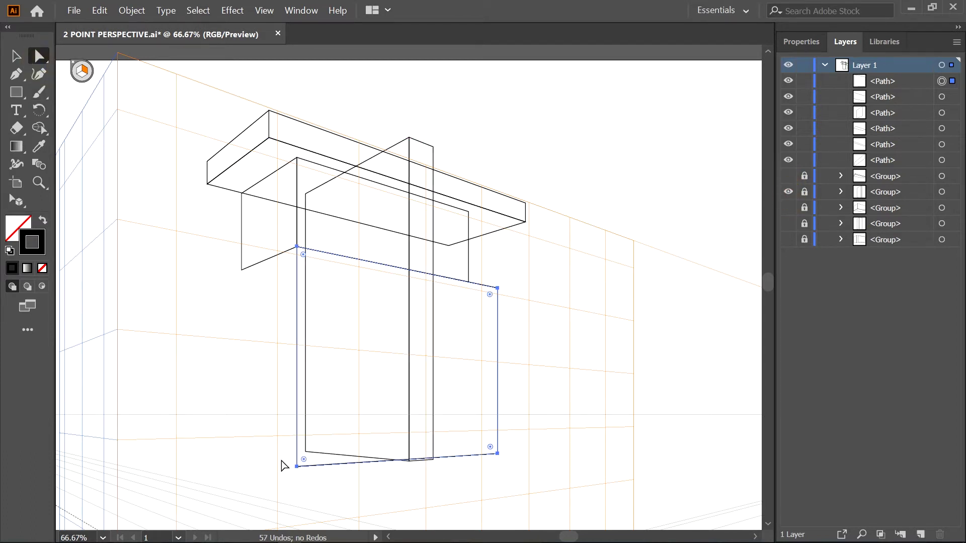
click(499, 455)
click(17, 201)
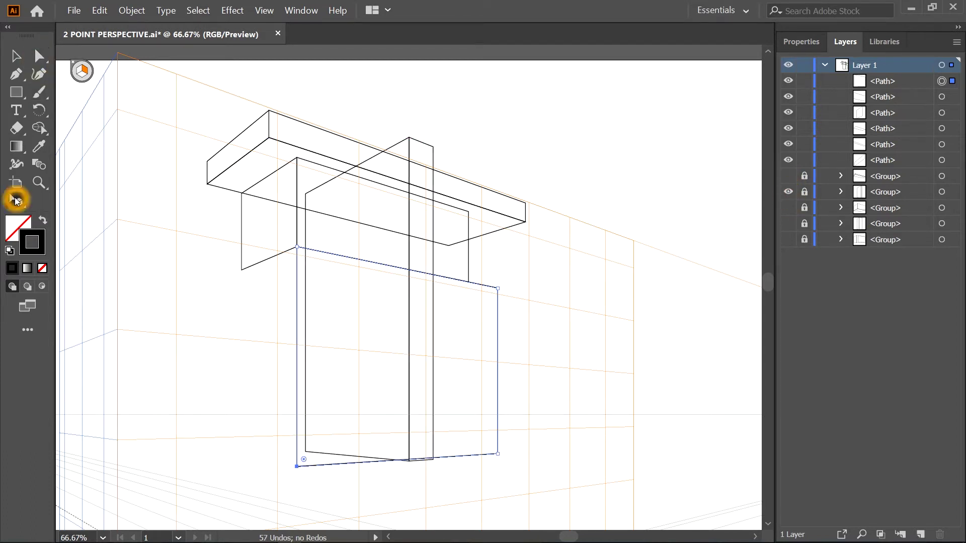
click(497, 452)
drag(497, 452, 496, 449)
click(788, 191)
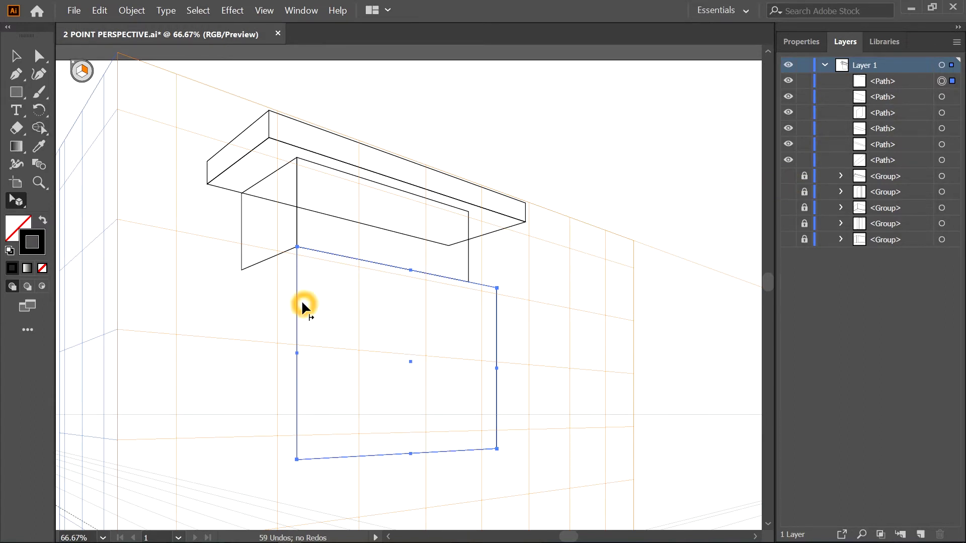
Draw a doorway frame on the wall with the door inside it
key(m)
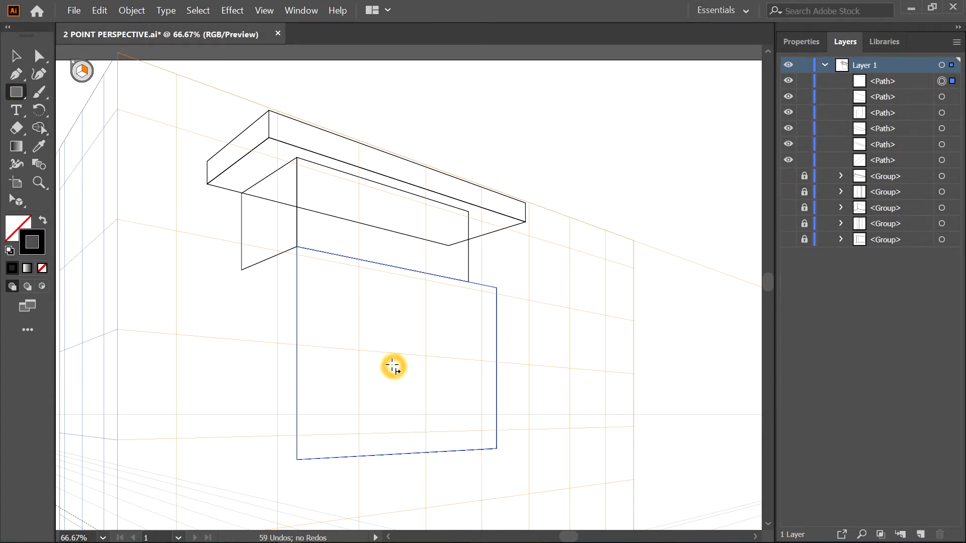
drag(376, 343, 445, 452)
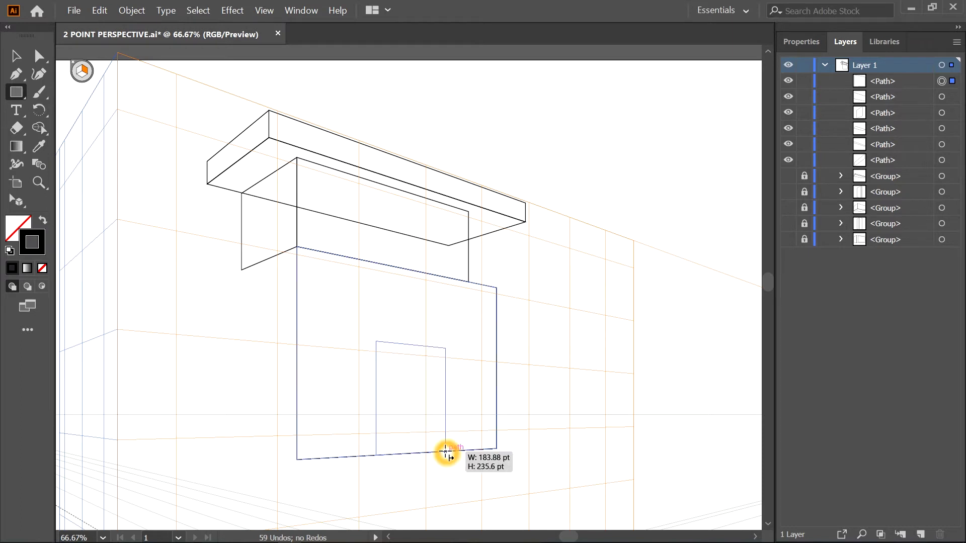
drag(382, 351, 438, 452)
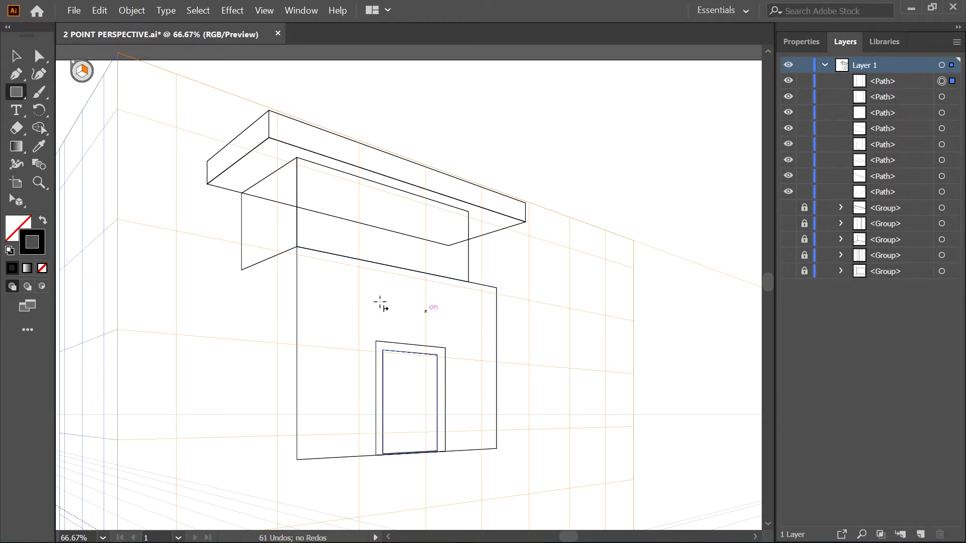
click(226, 220)
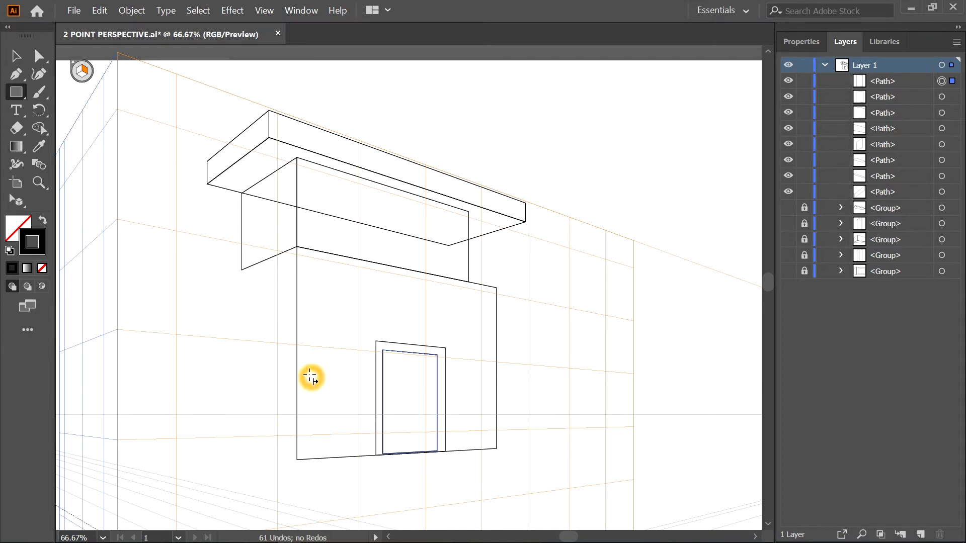
Group the new building paths, show all old groups again, and expand the front wall group
click(15, 60)
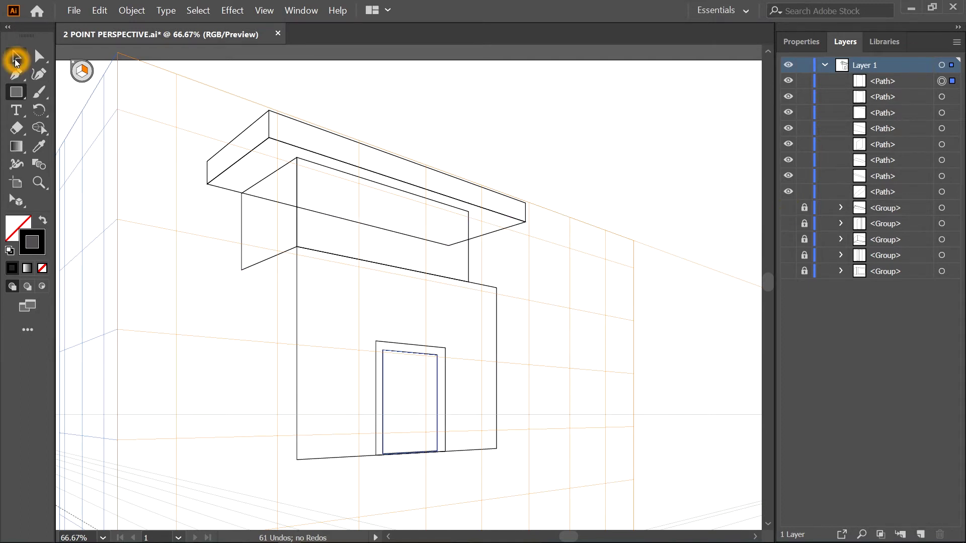
drag(183, 83, 521, 442)
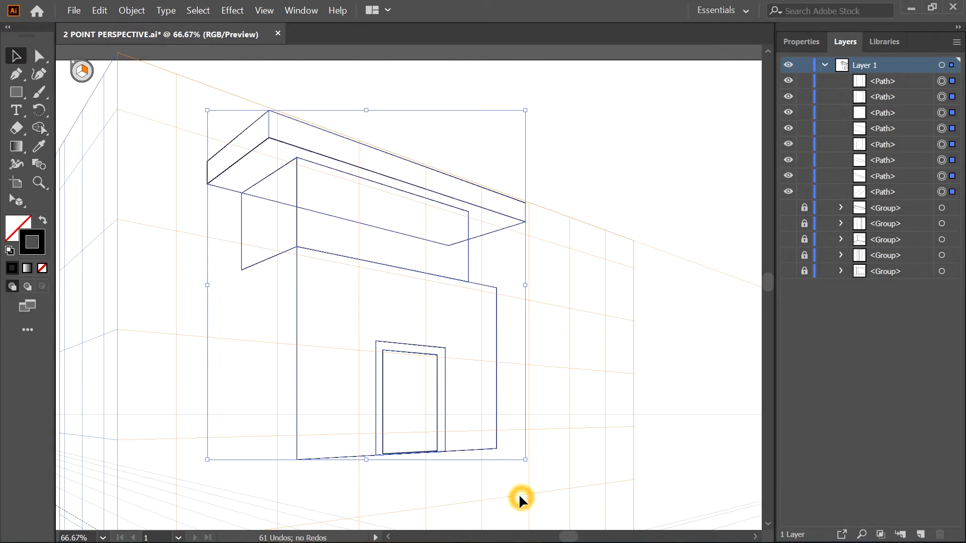
key(ctrl+g)
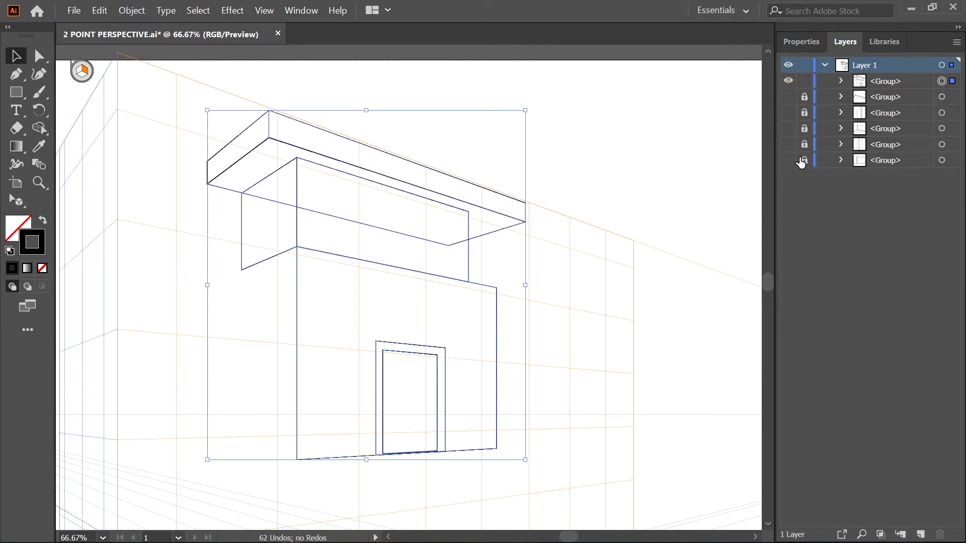
drag(793, 99, 787, 160)
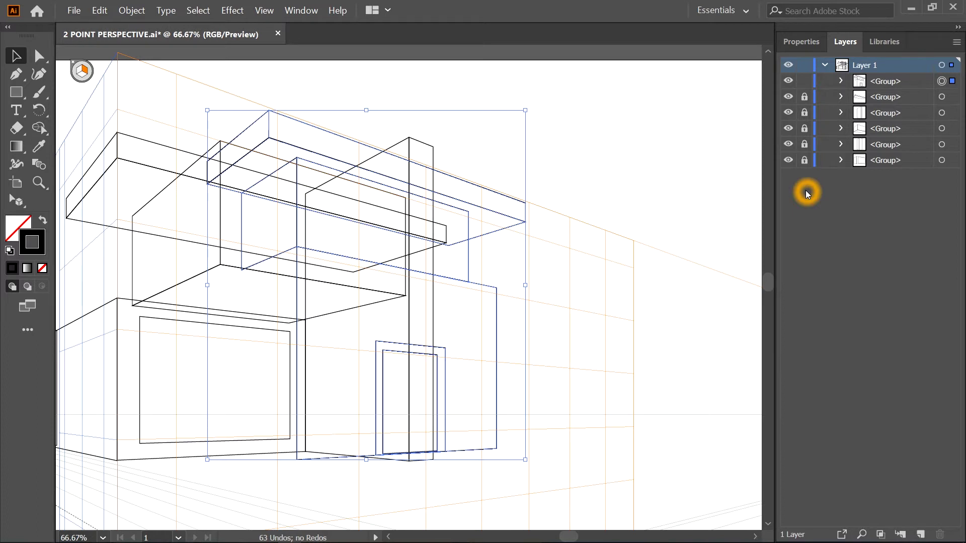
key(shift+v)
click(439, 349)
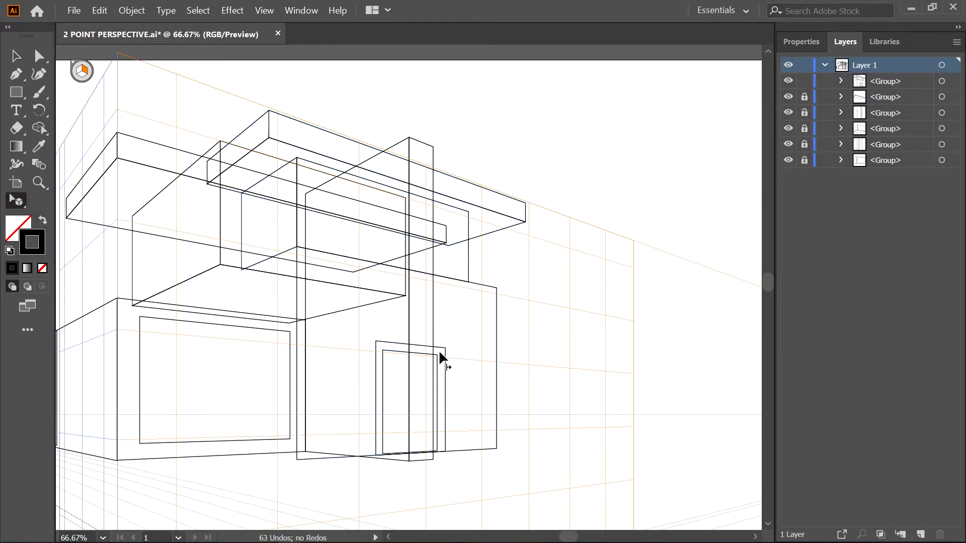
click(442, 351)
click(840, 81)
Ungroup the front wall and slide the door and its inner outline rightward along the wall plane
click(444, 353)
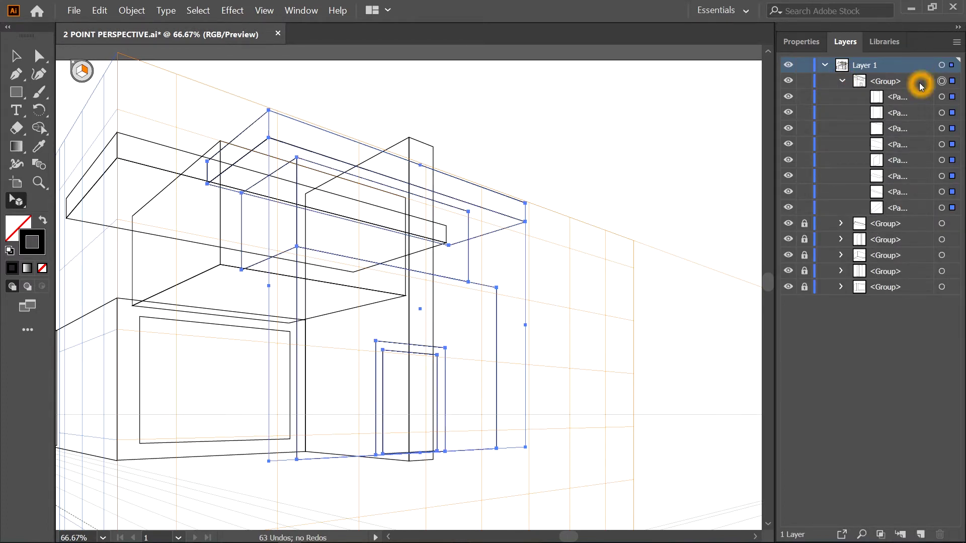
key(ctrl+shift+g)
key(ctrl+shift+a)
shift+click(436, 390)
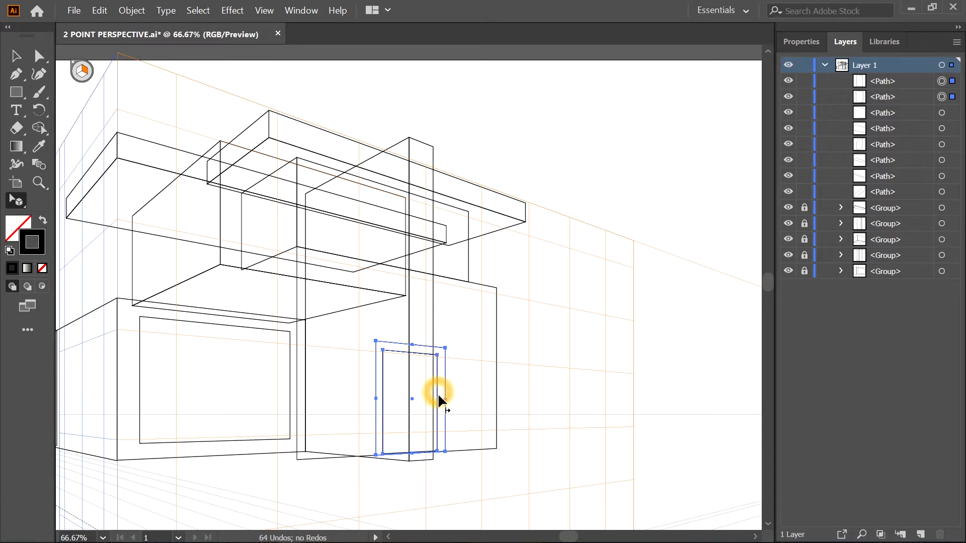
drag(445, 410, 470, 412)
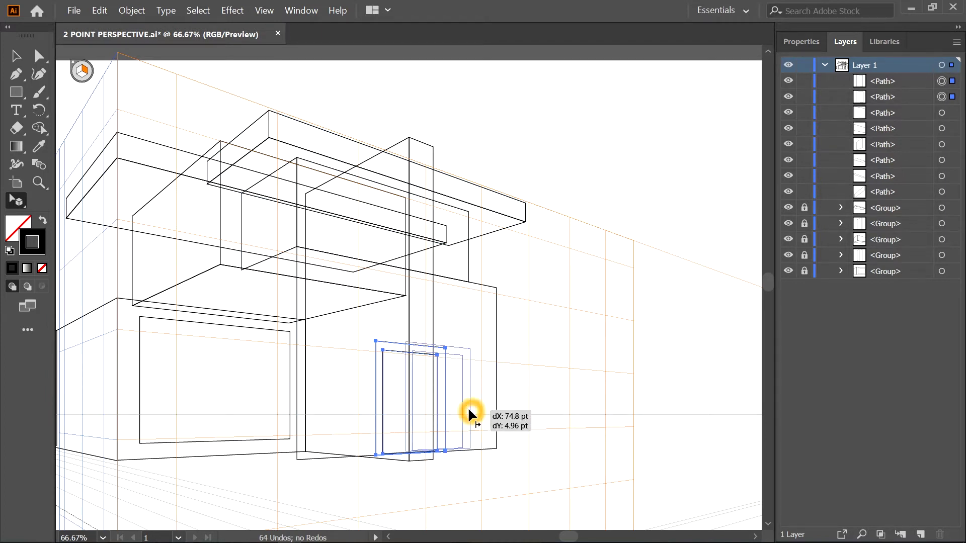
drag(469, 408, 468, 410)
scroll(469, 410, up, 4)
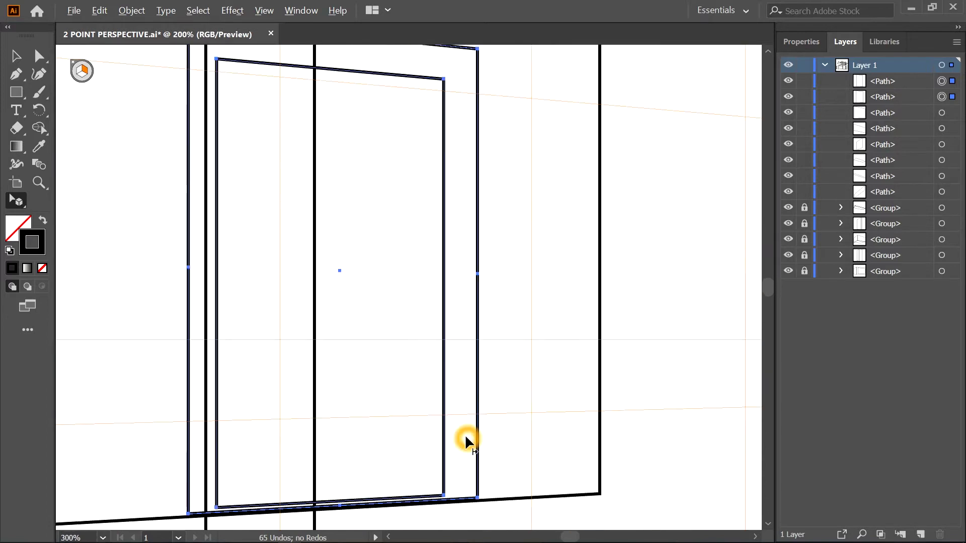
scroll(466, 439, down, 2)
drag(473, 404, 451, 373)
scroll(497, 301, down, 3)
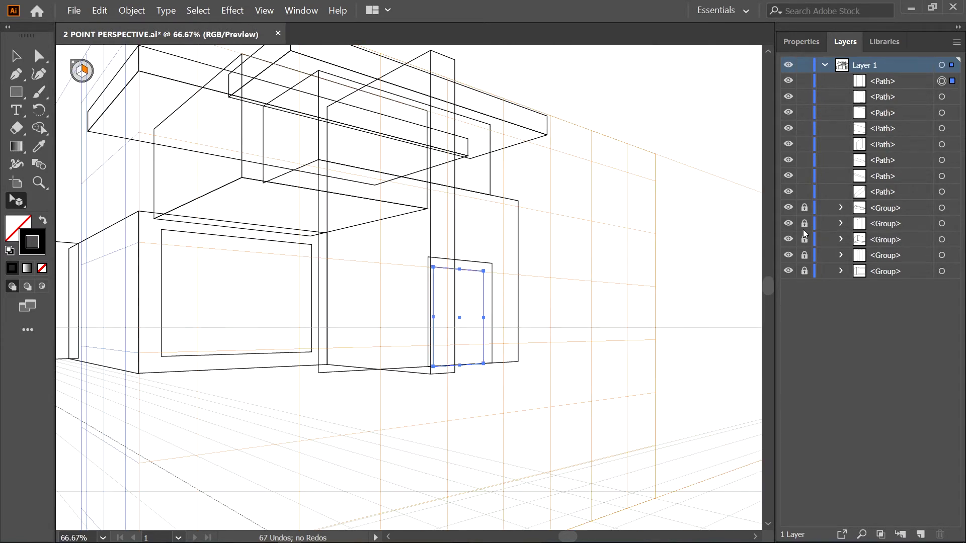
Regroup the eight front wall paths, lock the group, and show all groups again
key(ctrl+0)
drag(788, 207, 788, 271)
drag(447, 129, 202, 180)
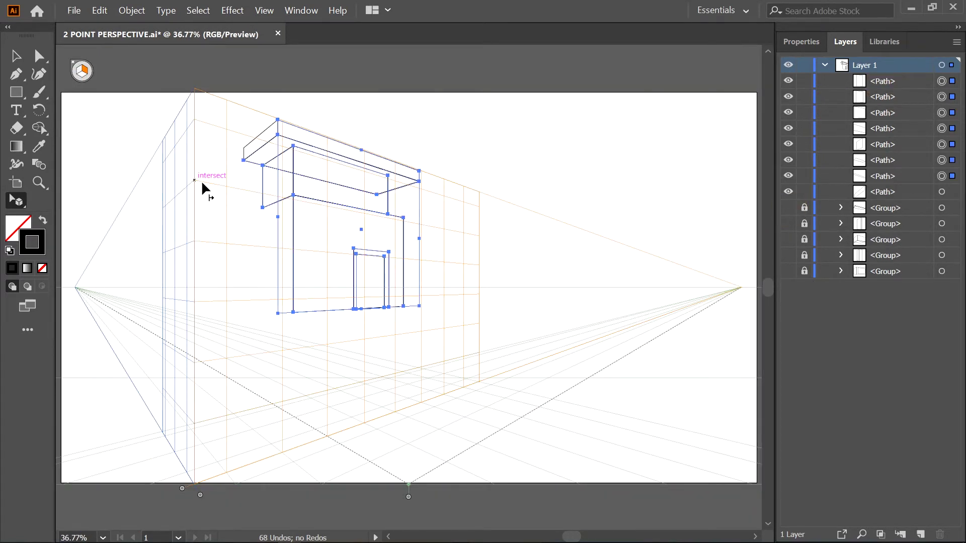
click(15, 56)
drag(246, 111, 448, 333)
key(ctrl+g)
click(804, 81)
drag(788, 96, 788, 160)
key(ctrl+equal)
drag(468, 200, 462, 229)
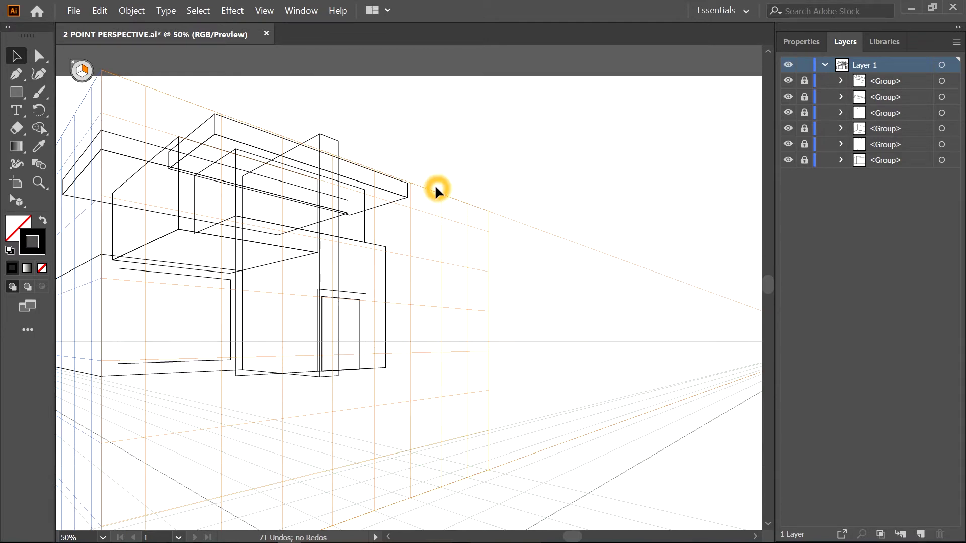
Draw a tall slab face on the left perspective plane rising above the wall
scroll(423, 272, up, 1)
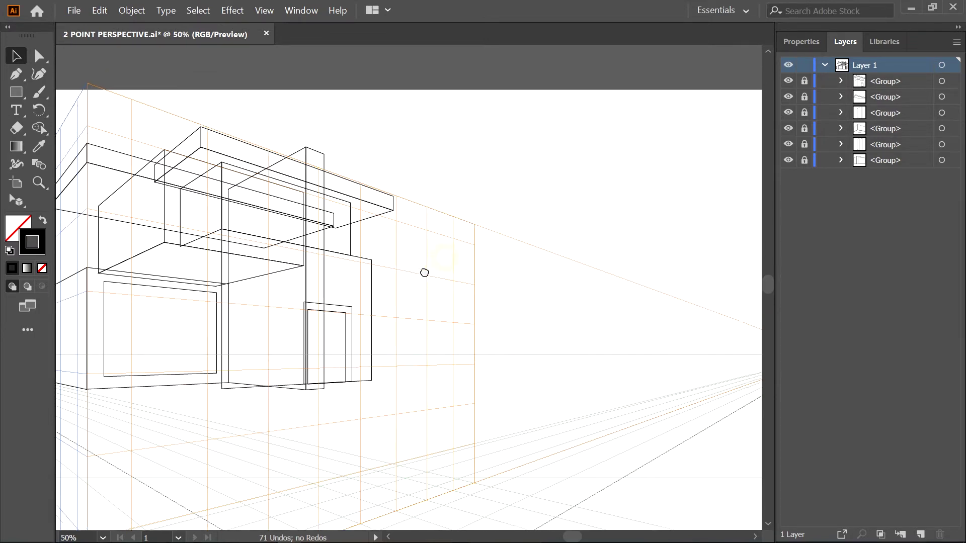
scroll(422, 272, right, 2)
click(16, 92)
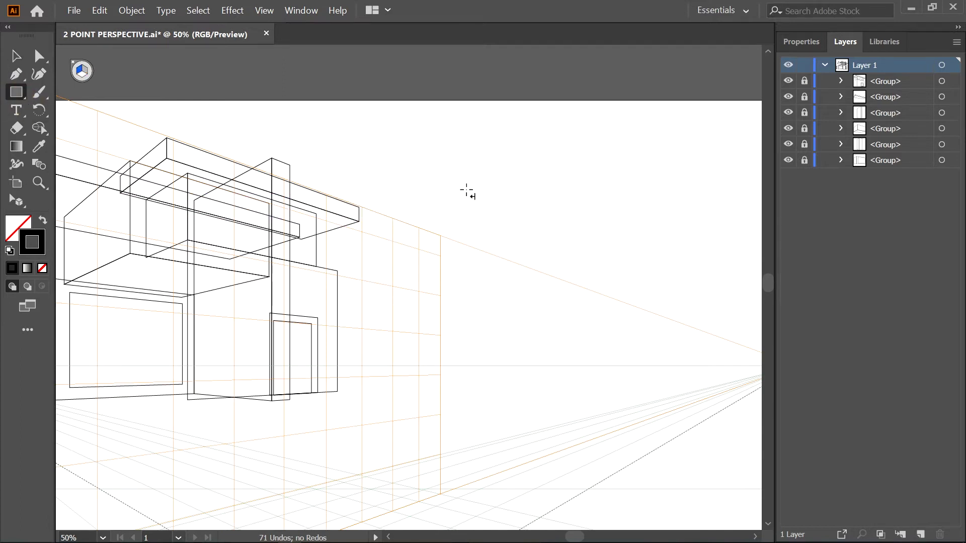
click(339, 390)
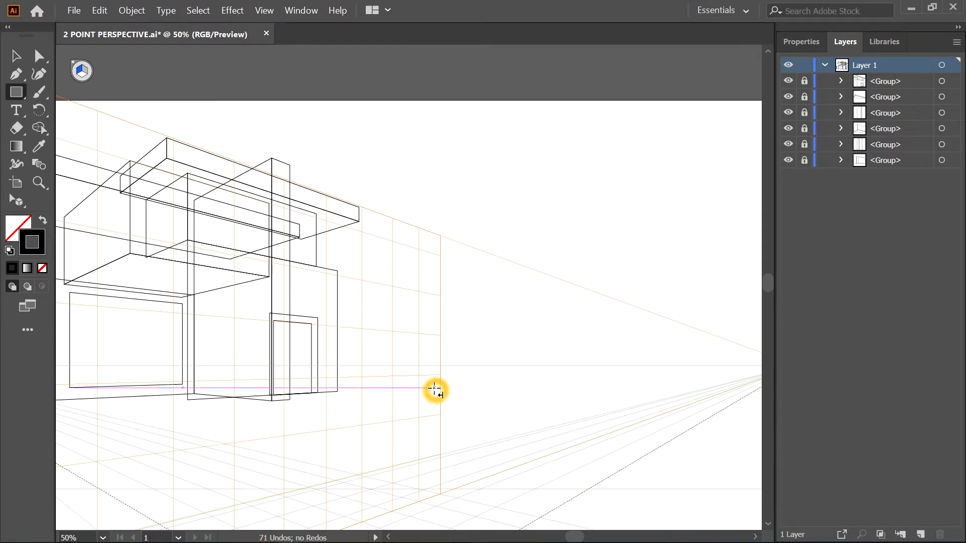
click(344, 392)
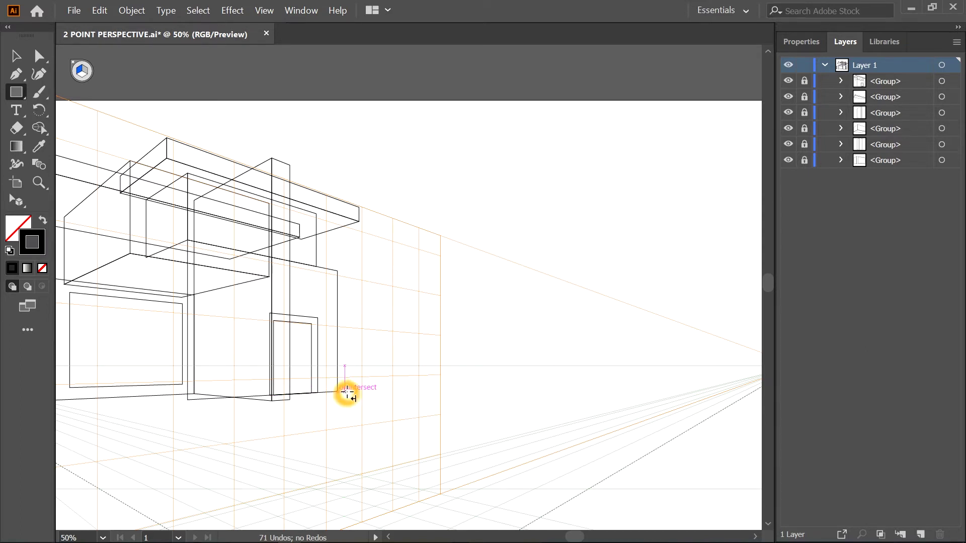
click(403, 390)
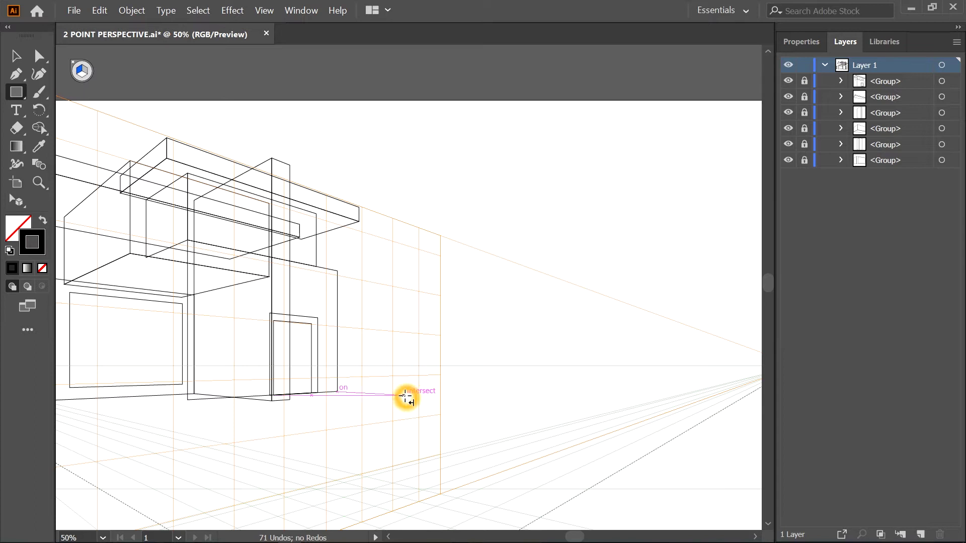
drag(407, 398, 317, 193)
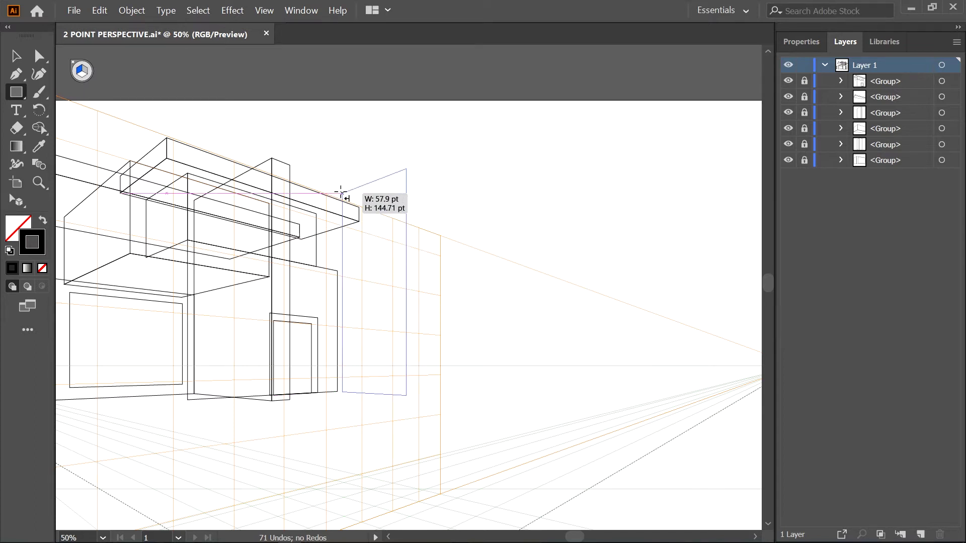
drag(317, 193, 317, 222)
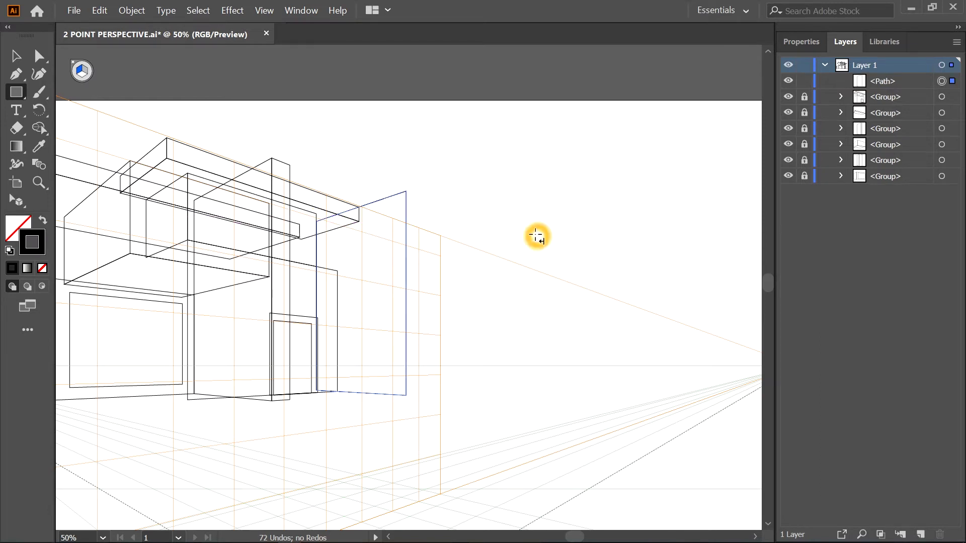
Draw the fin's narrow side face on the right plane and resize it to meet the slab corner
click(461, 222)
mouse_move(406, 192)
mouse_down()
mouse_move(435, 264)
mouse_move(421, 396)
mouse_up()
scroll(437, 410, up, 1)
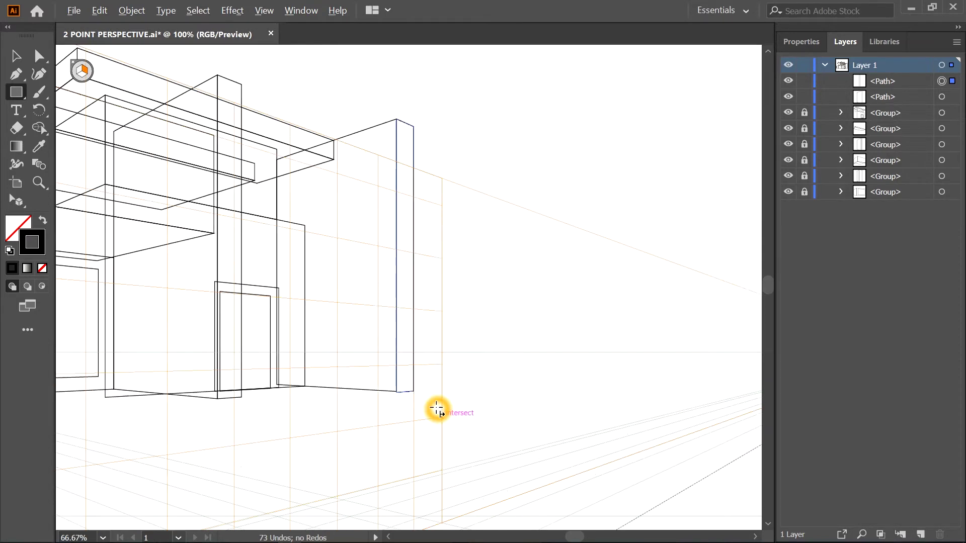
scroll(437, 410, up, 4)
click(16, 200)
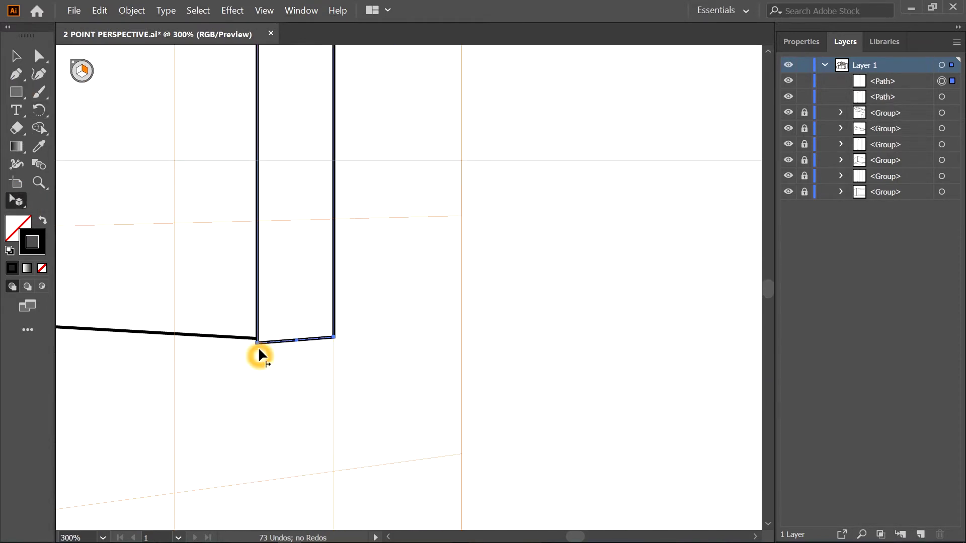
drag(335, 339, 333, 338)
key(a)
click(401, 312)
scroll(367, 212, down, 1)
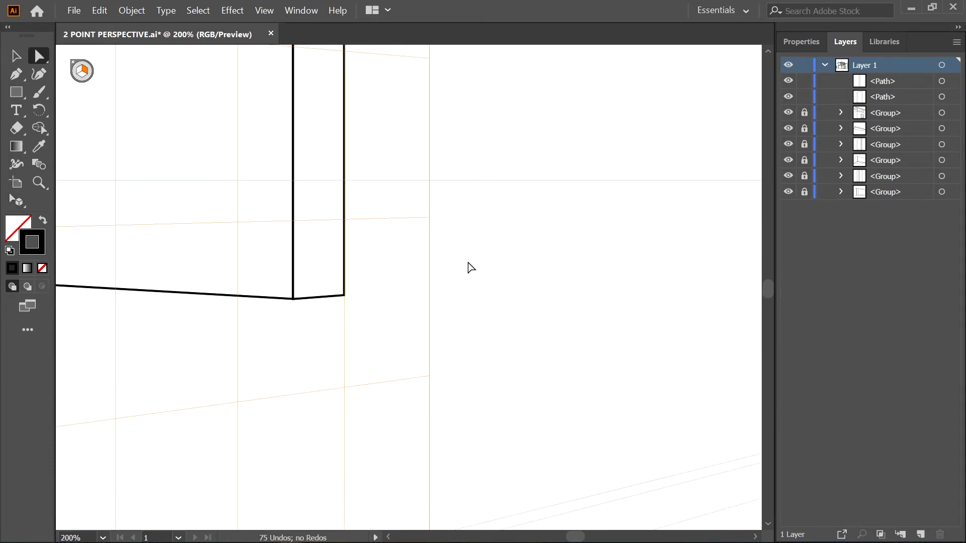
scroll(414, 226, down, 3)
scroll(394, 209, down, 2)
mouse_move(454, 311)
mouse_down()
mouse_move(483, 312)
mouse_move(437, 305)
mouse_up()
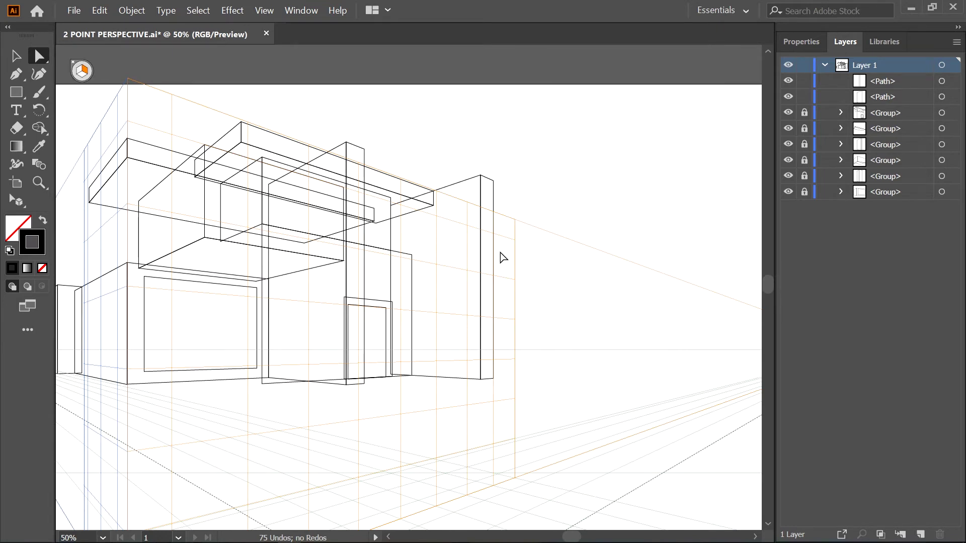
click(16, 92)
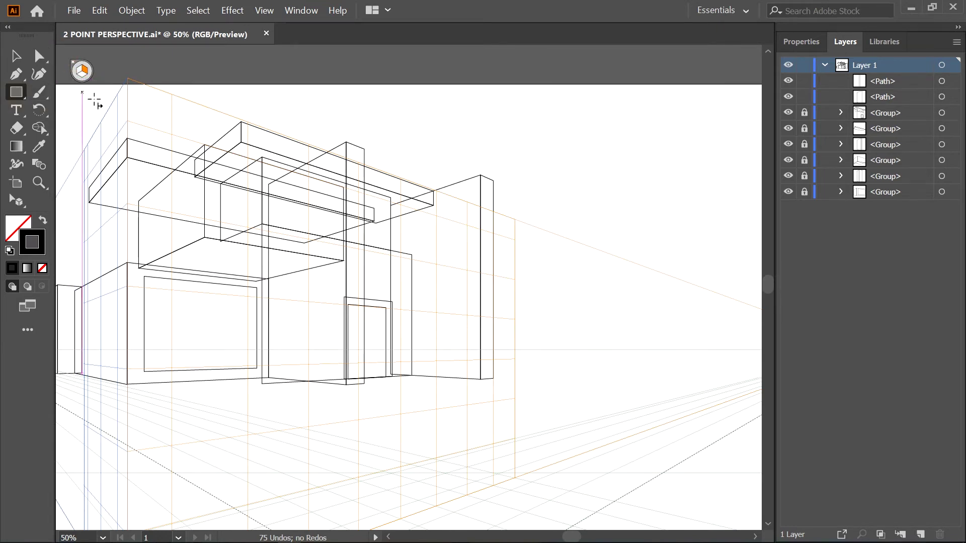
Draw a tall wall face plus left- and right-facing walls beside the slab
mouse_move(493, 254)
mouse_down()
mouse_move(517, 280)
mouse_move(517, 370)
mouse_up()
key(ctrl+=)
drag(556, 284, 453, 265)
click(77, 72)
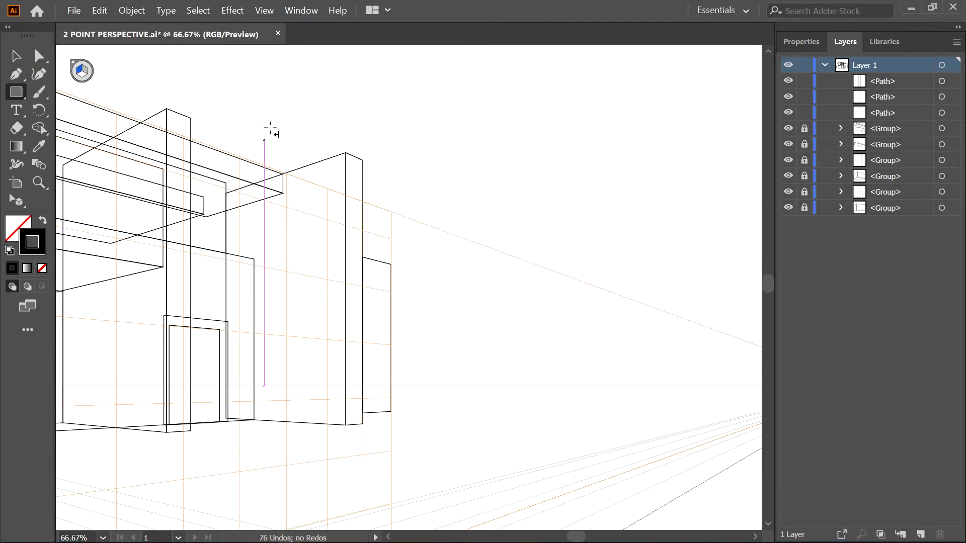
mouse_move(391, 262)
mouse_down()
mouse_move(402, 261)
mouse_move(451, 327)
mouse_move(455, 412)
mouse_up()
key(3)
drag(456, 255, 485, 414)
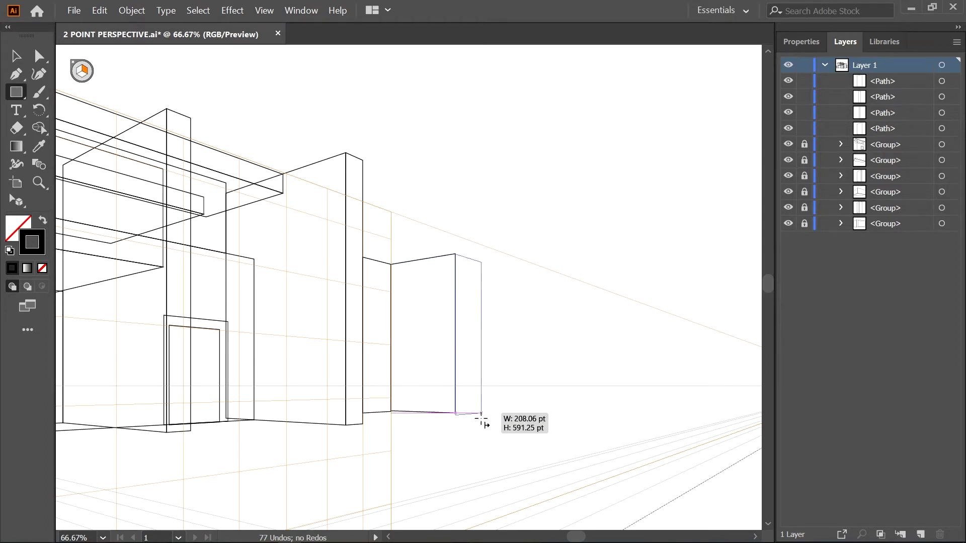
drag(485, 413, 486, 413)
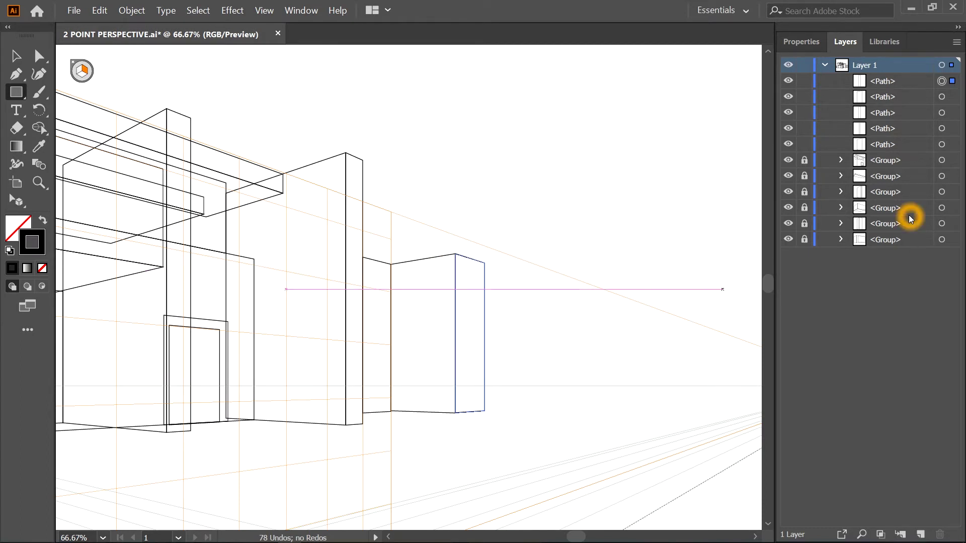
Draw the front and left faces of an upper box
drag(462, 284, 709, 248)
click(480, 300)
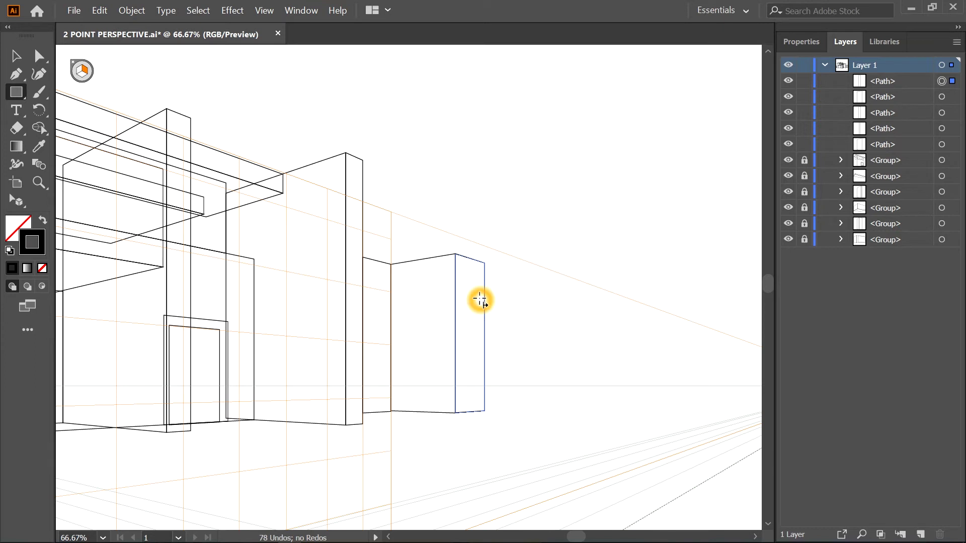
drag(428, 224, 469, 289)
key(1)
mouse_move(427, 224)
mouse_down()
mouse_move(418, 259)
mouse_move(362, 285)
mouse_up()
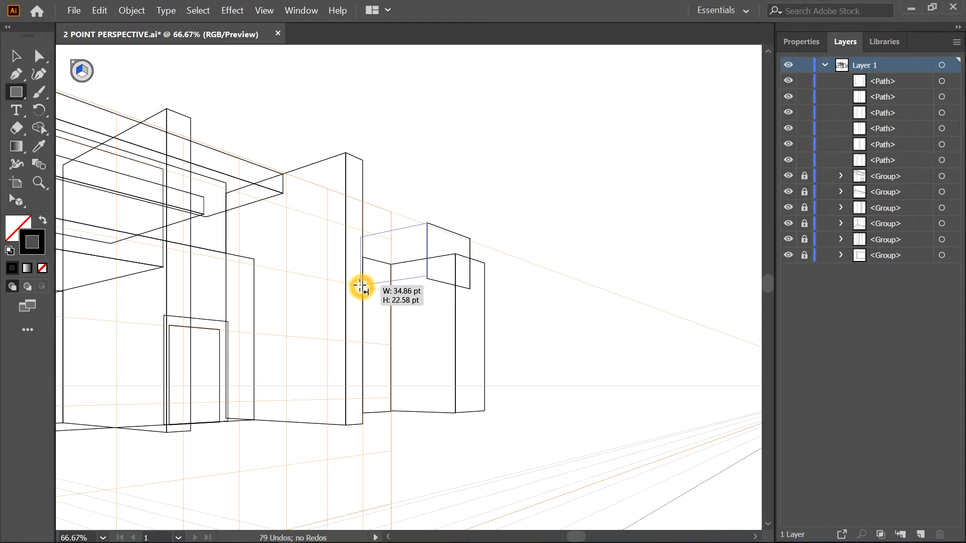
drag(360, 285, 362, 285)
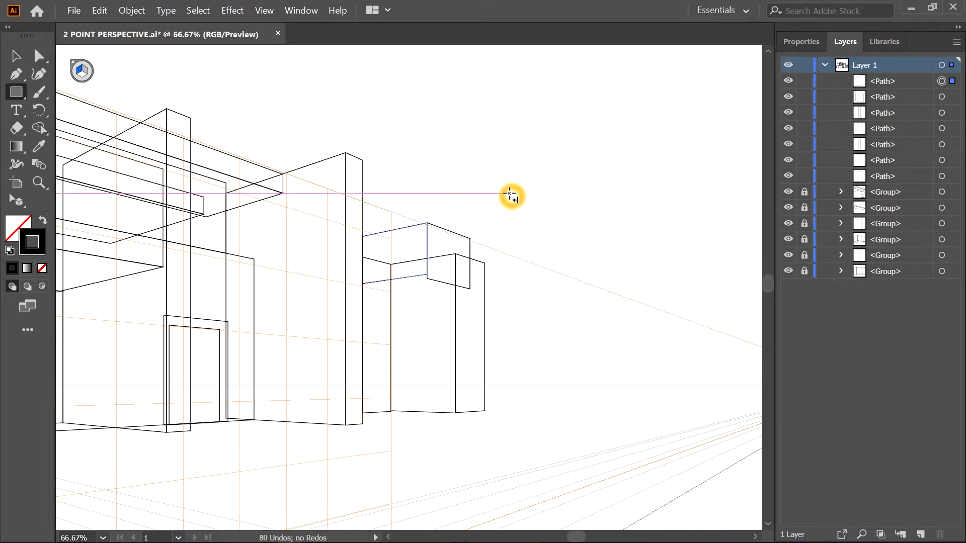
Add two more wall blocks from the box corner, with a window on the right face
drag(485, 262, 561, 413)
key(3)
drag(560, 253, 624, 408)
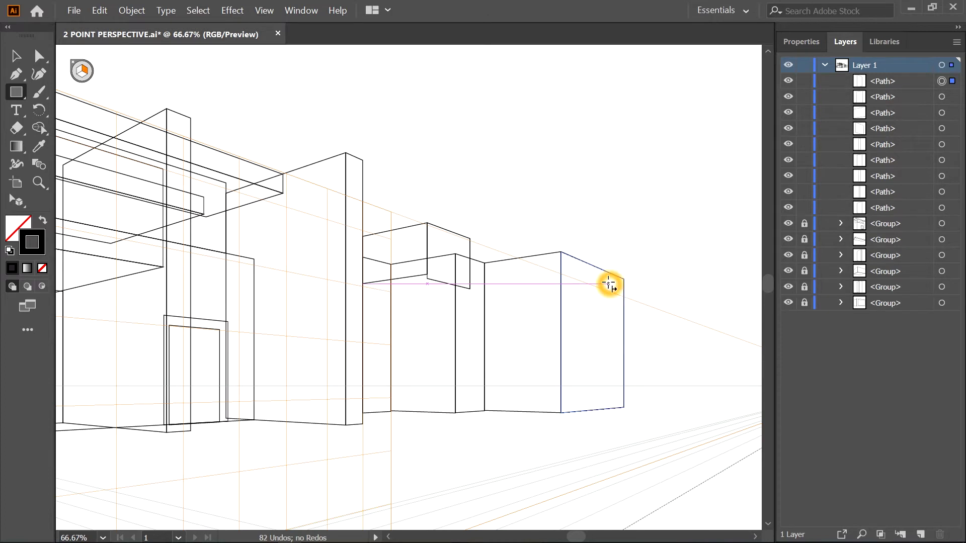
drag(569, 287, 617, 352)
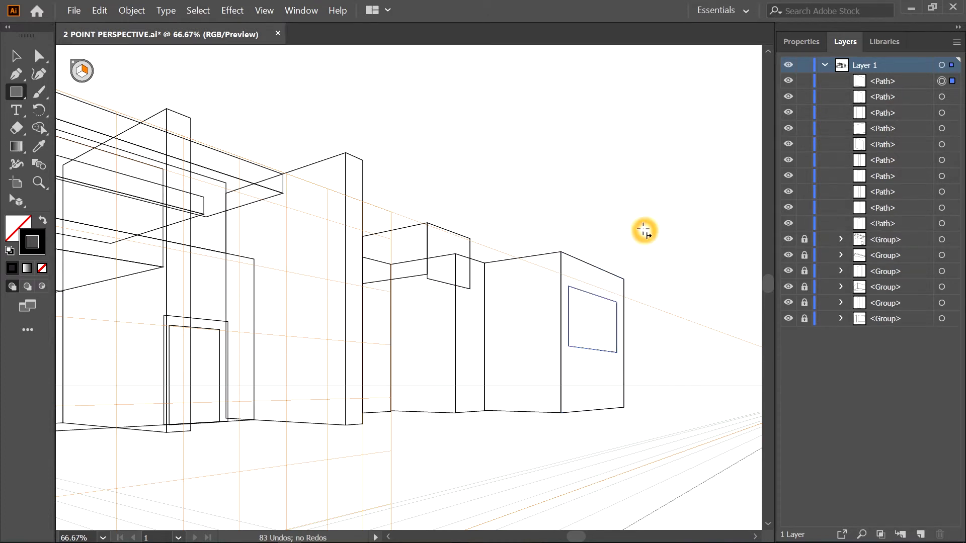
Group and lock the new building paths, then show the left building parts and fit the artboard
key(a)
drag(788, 240, 788, 319)
drag(679, 186, 194, 427)
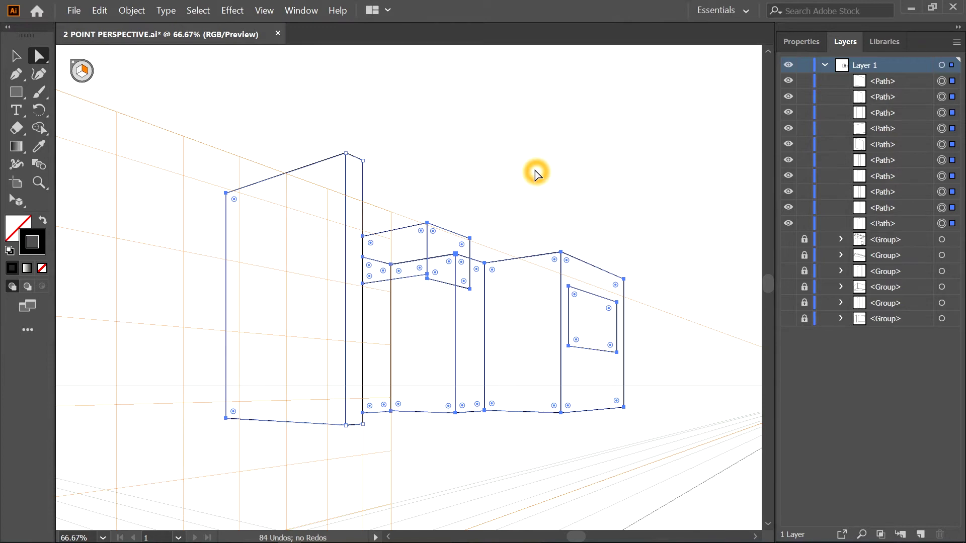
key(ctrl+g)
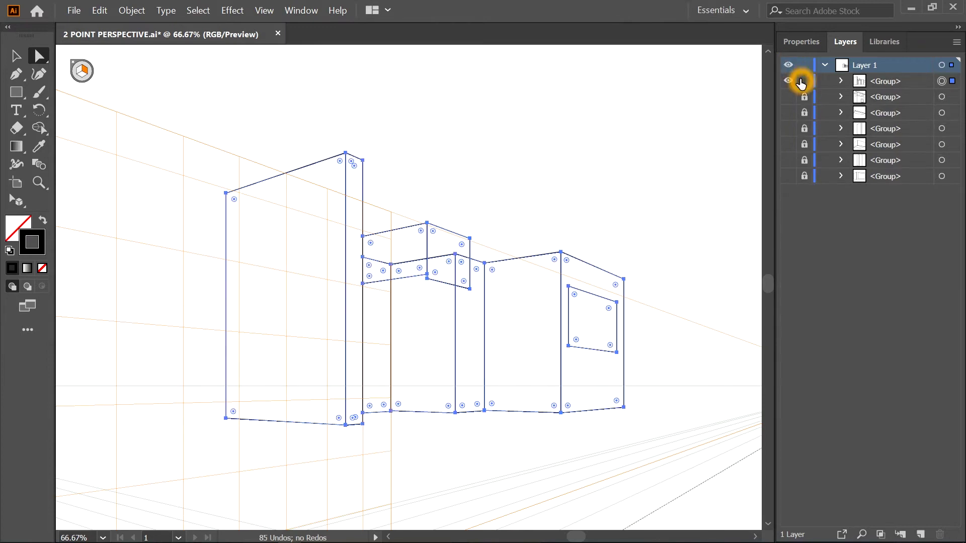
click(803, 82)
click(787, 176)
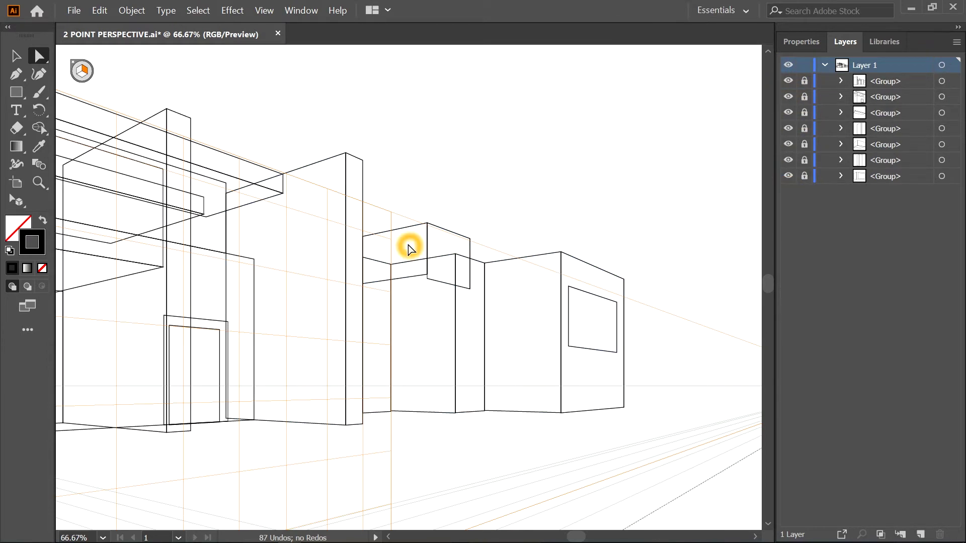
key(ctrl+0)
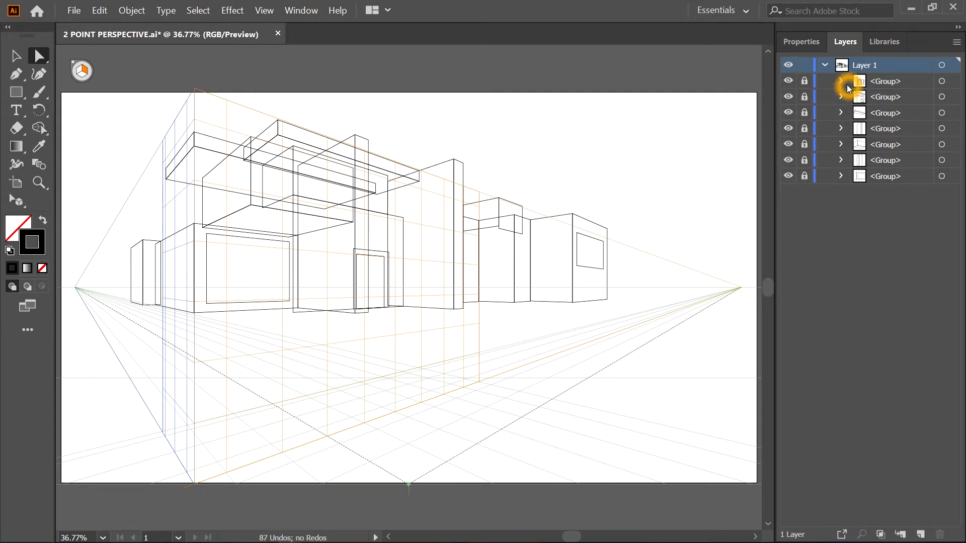
Draw a ground rectangle covering the artboard's lower half from the horizon
click(14, 98)
drag(62, 288, 692, 426)
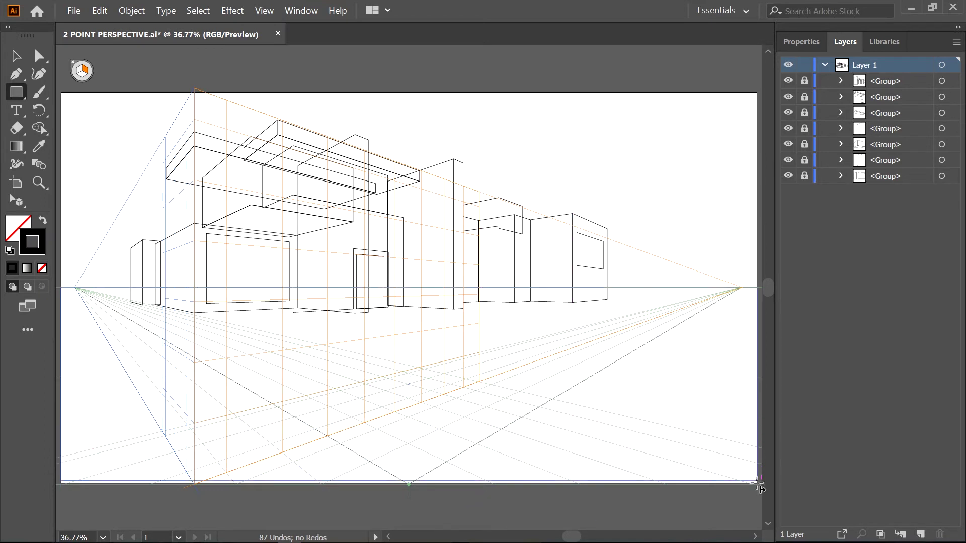
drag(691, 427, 756, 483)
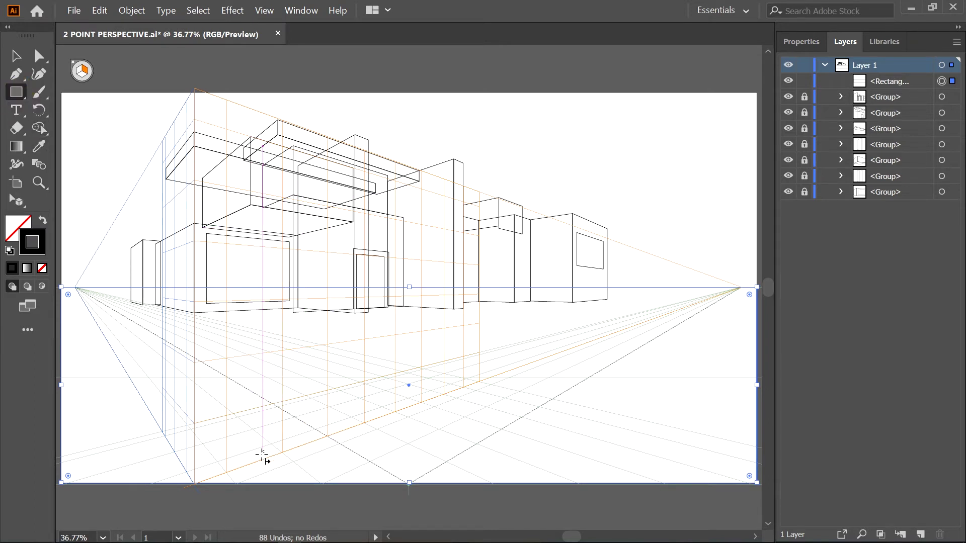
click(255, 461)
drag(266, 459, 276, 390)
key(ctrl+z)
Draw a large ground-plane rectangle, a second ground shape, and a thin strip along the horizon
click(82, 75)
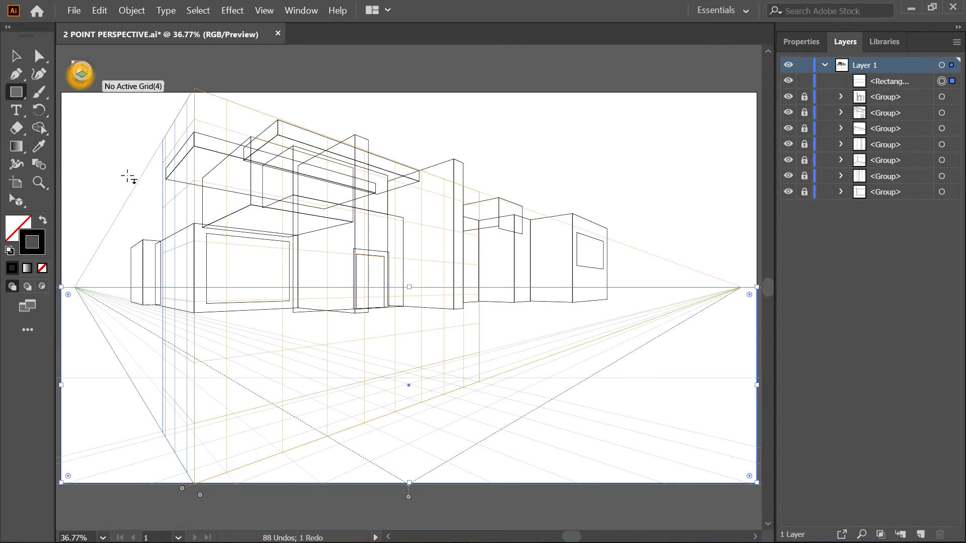
mouse_move(222, 459)
mouse_down()
mouse_move(176, 398)
mouse_move(345, 267)
mouse_up()
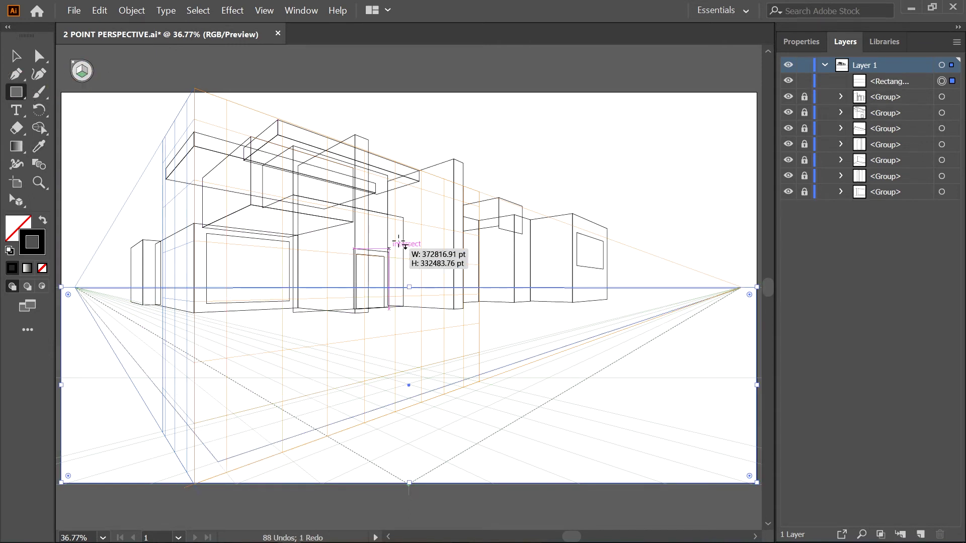
drag(345, 267, 345, 267)
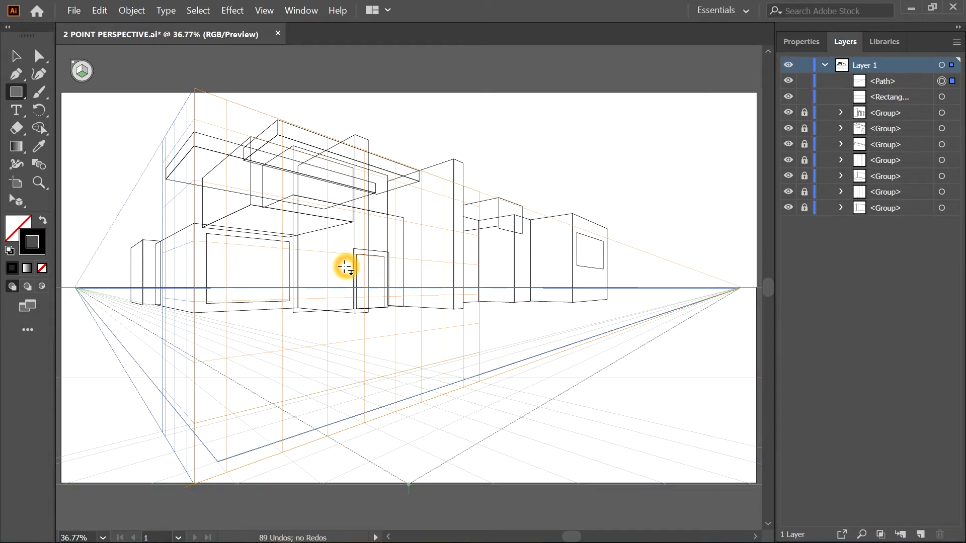
drag(248, 386, 268, 303)
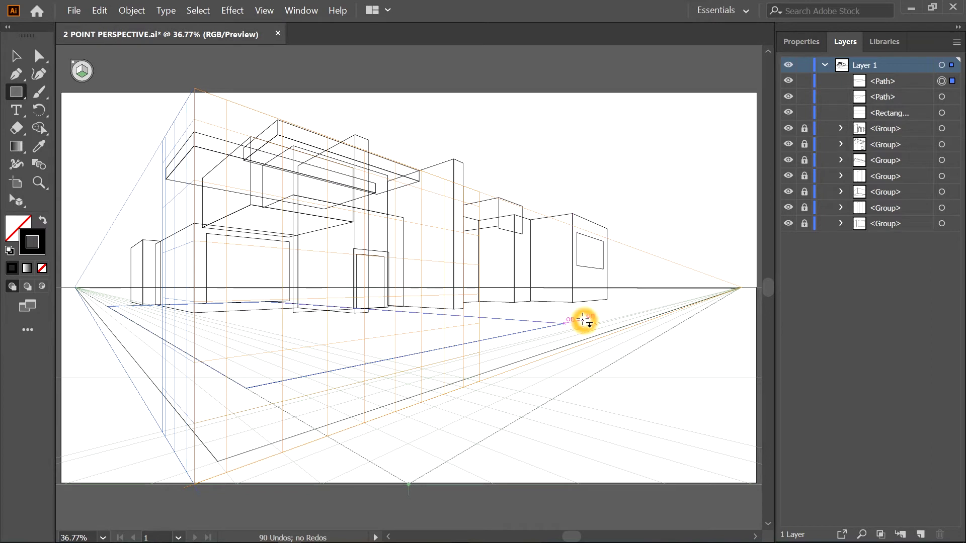
drag(586, 318, 626, 287)
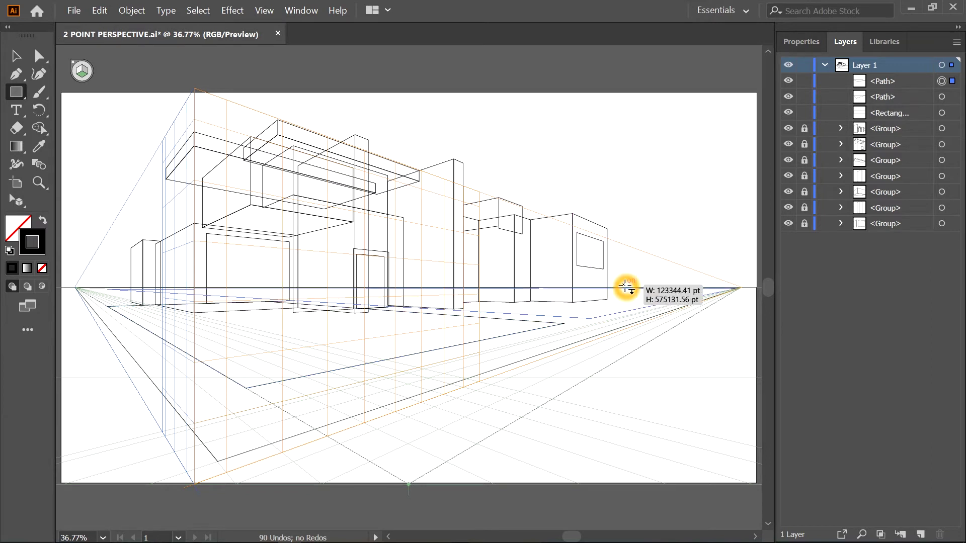
drag(625, 288, 625, 289)
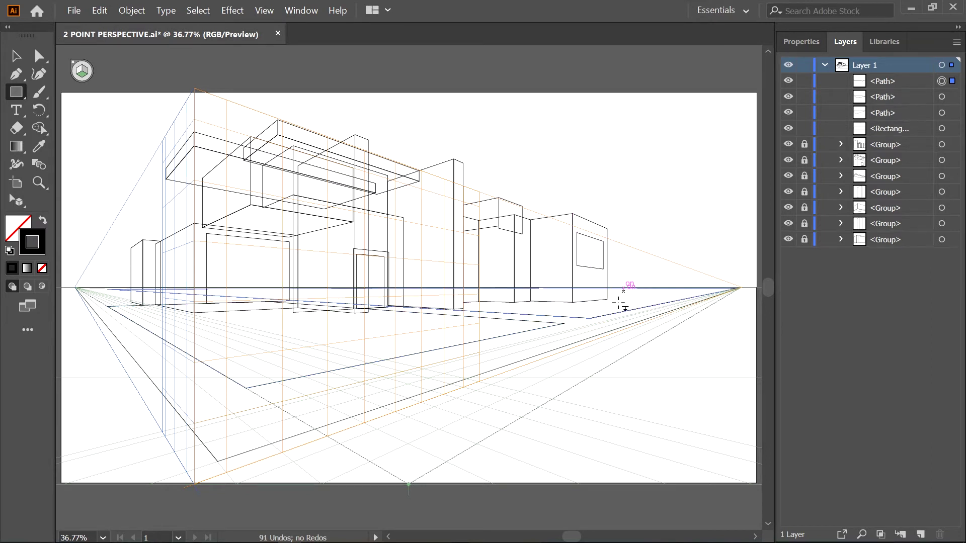
Group the ground shapes, hide the perspective grid, and show the buildings again
drag(787, 146, 787, 239)
key(ctrl+a)
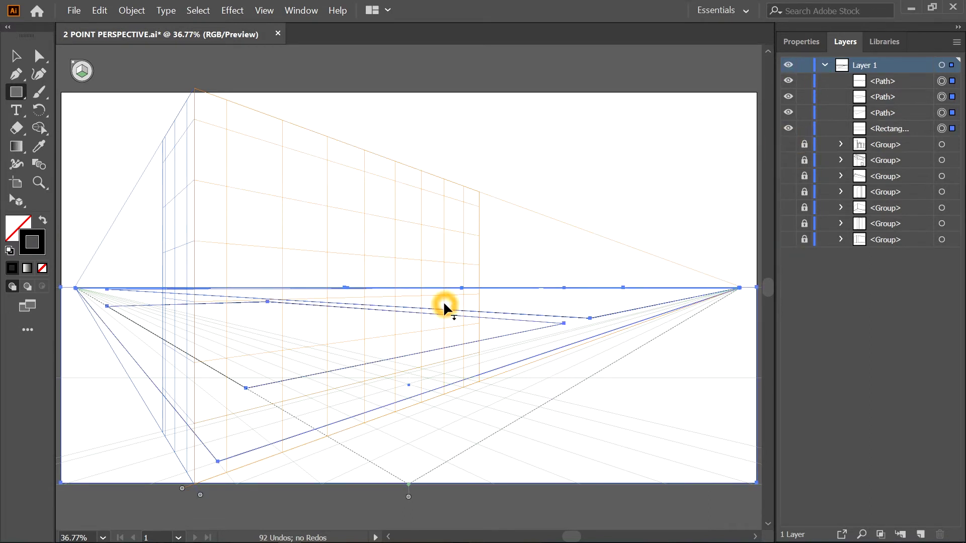
key(ctrl+g)
key(ctrl+shift+i)
mouse_move(803, 96)
mouse_down()
mouse_move(804, 81)
mouse_move(787, 192)
mouse_up()
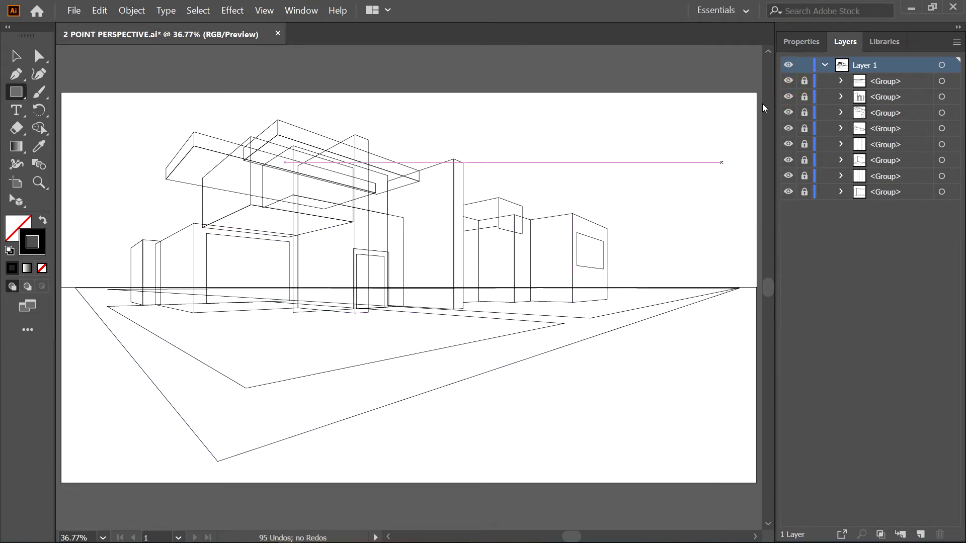
Unlock all the groups in the Layers panel
click(910, 9)
right_click(831, 535)
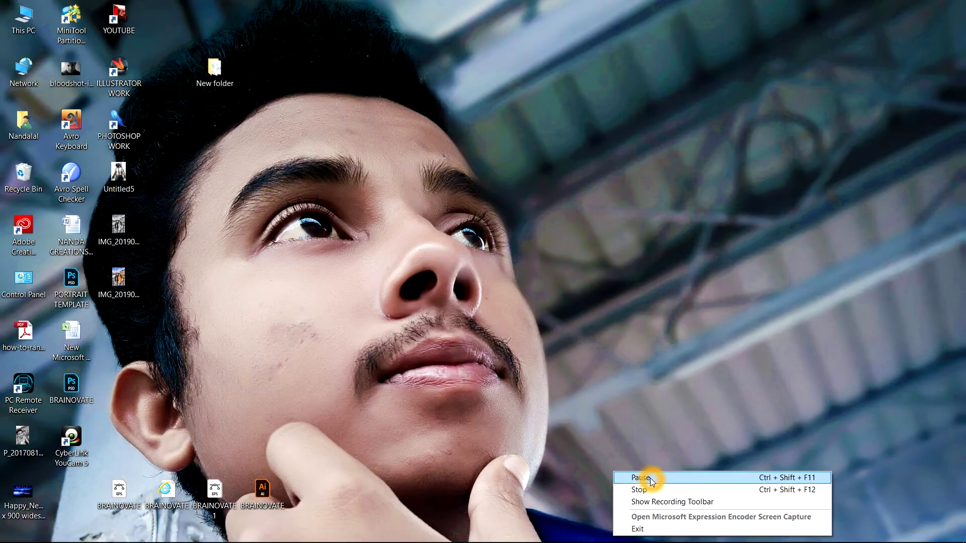
click(647, 479)
click(35, 57)
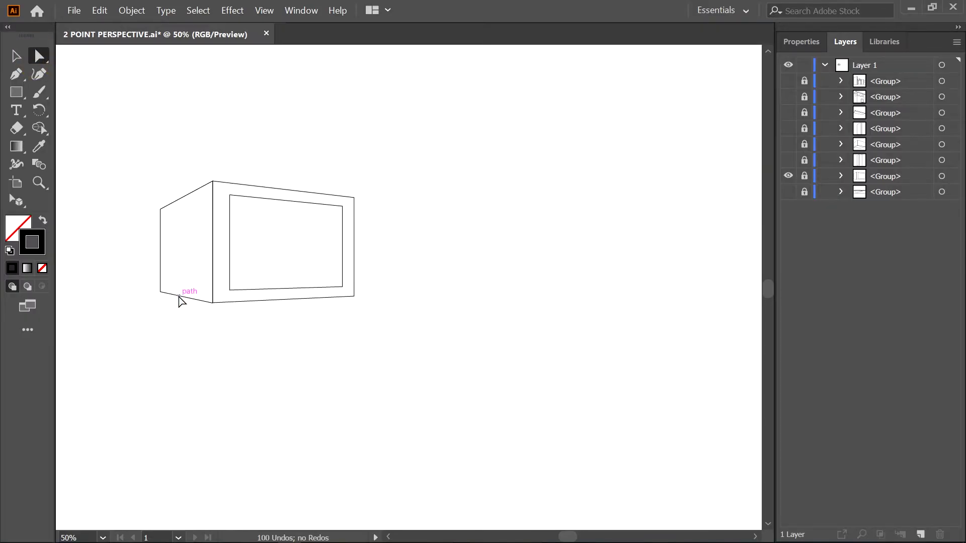
click(804, 65)
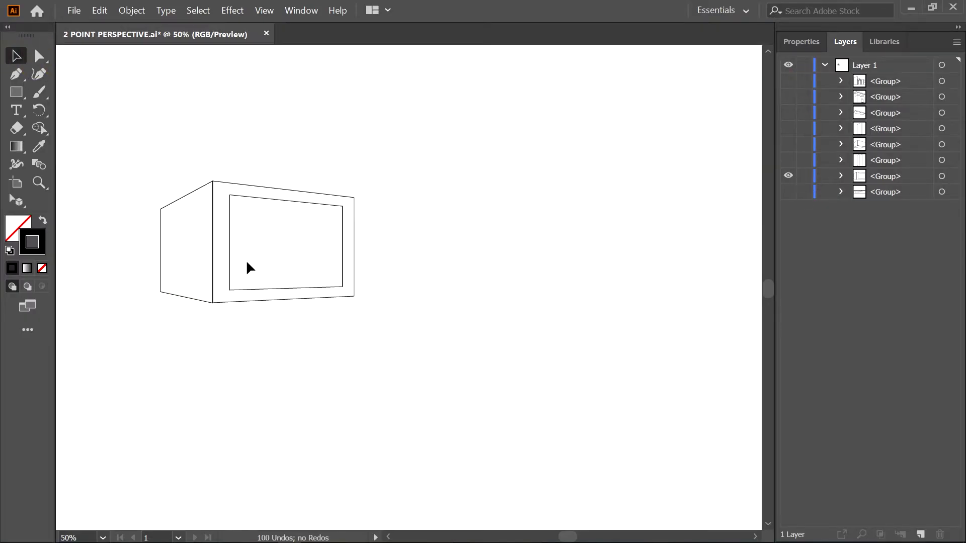
Fill the box's inner window with light blue 81A3F7
click(212, 302)
click(840, 176)
click(941, 192)
key(a)
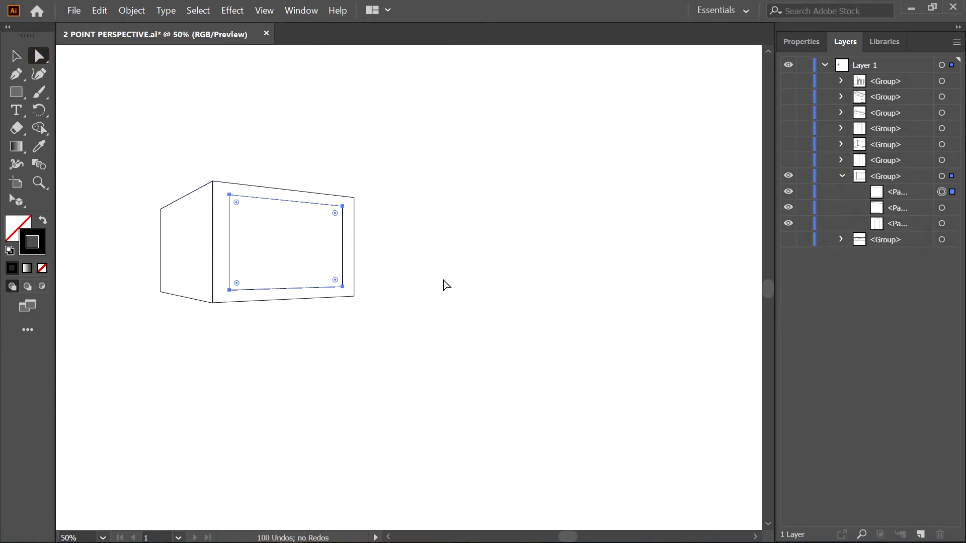
click(43, 220)
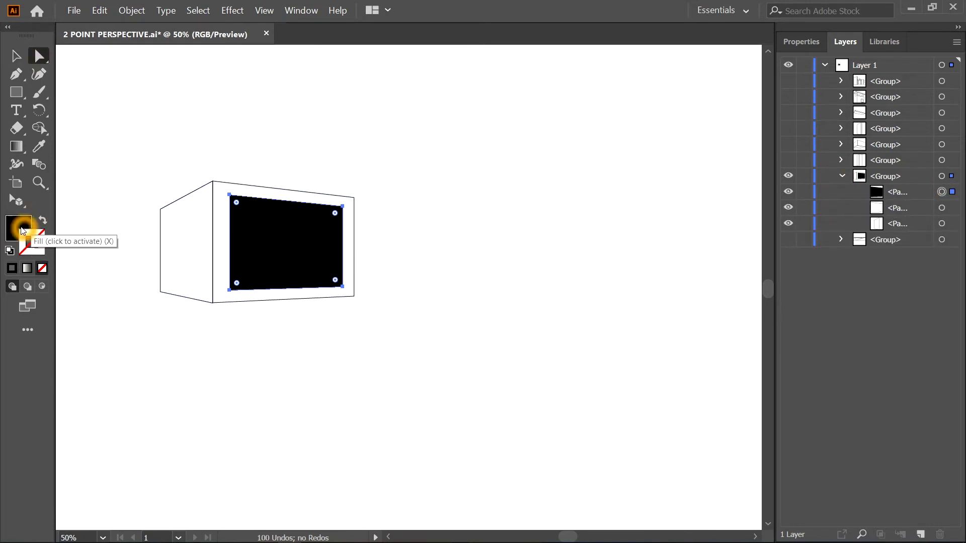
double_click(22, 227)
drag(763, 196, 760, 181)
click(635, 113)
click(901, 114)
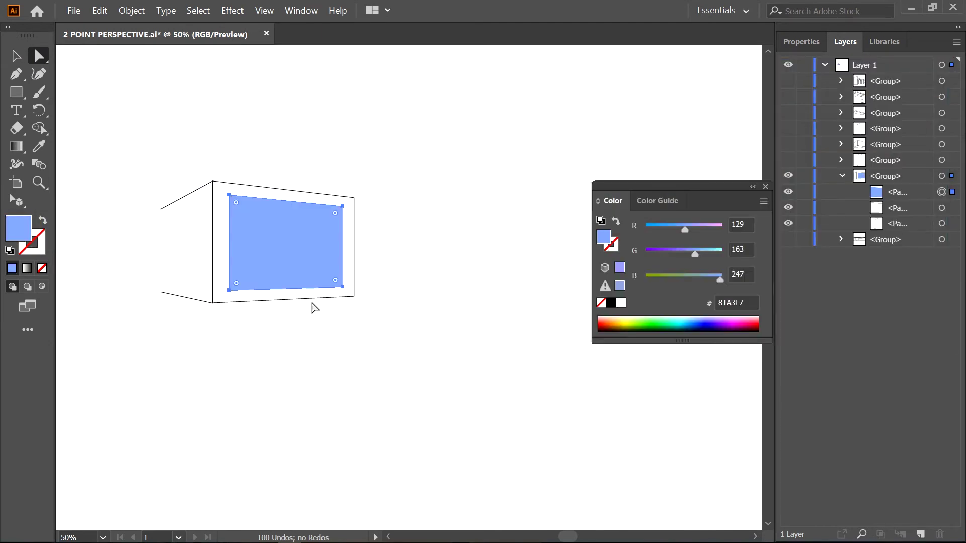
Fill the box's front frame with light pink F0BBF9
click(302, 192)
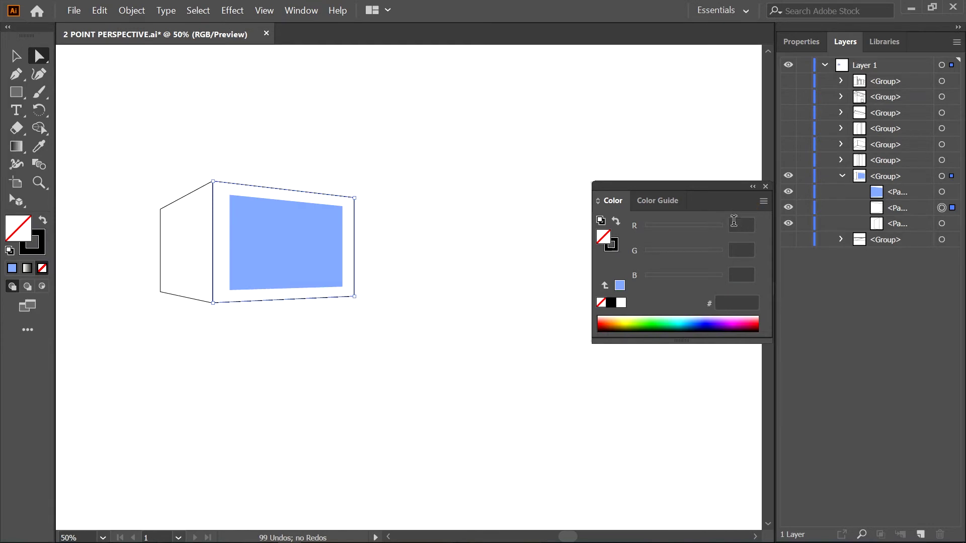
click(43, 222)
double_click(18, 227)
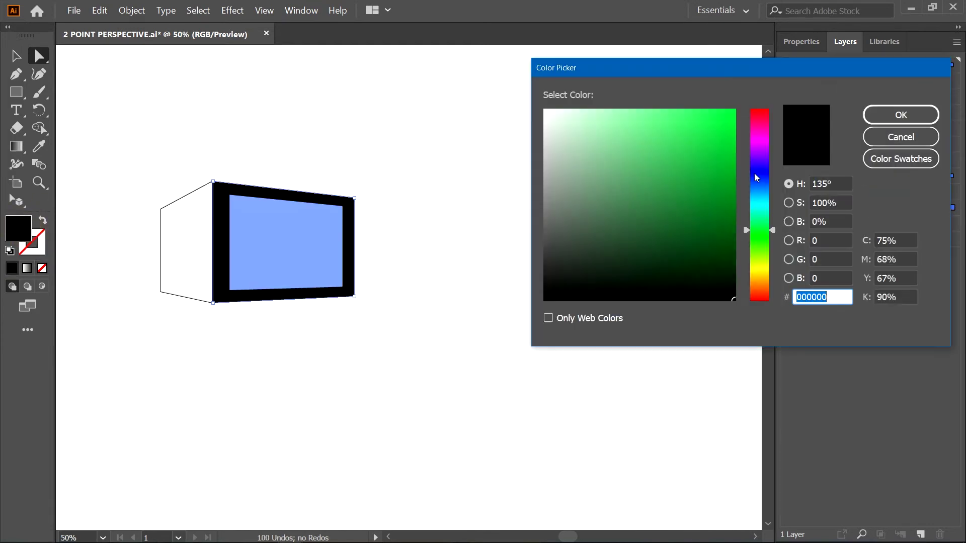
mouse_move(763, 211)
mouse_down()
mouse_move(760, 187)
mouse_move(760, 225)
mouse_move(759, 146)
mouse_up()
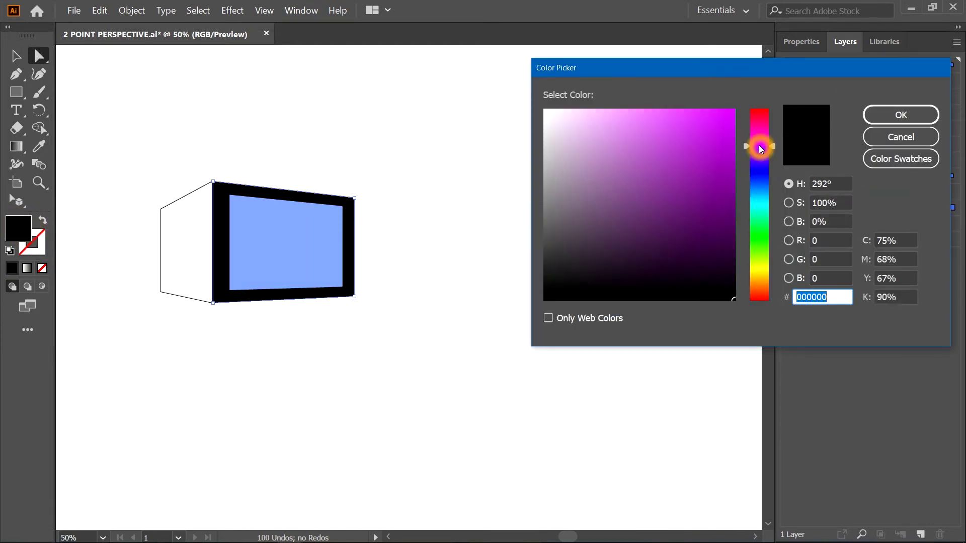
click(623, 111)
drag(623, 112, 593, 107)
key(Return)
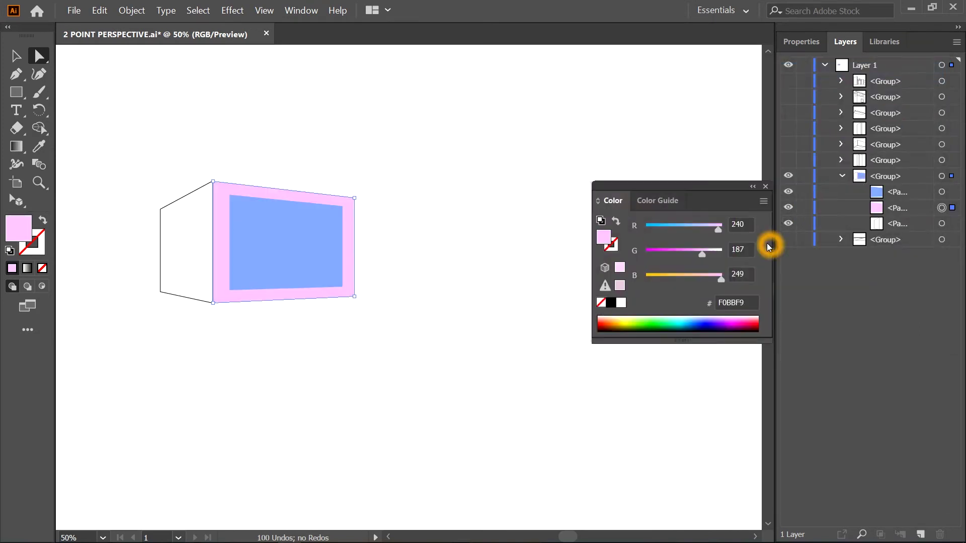
Fill the box's left face with a muted purple
click(186, 297)
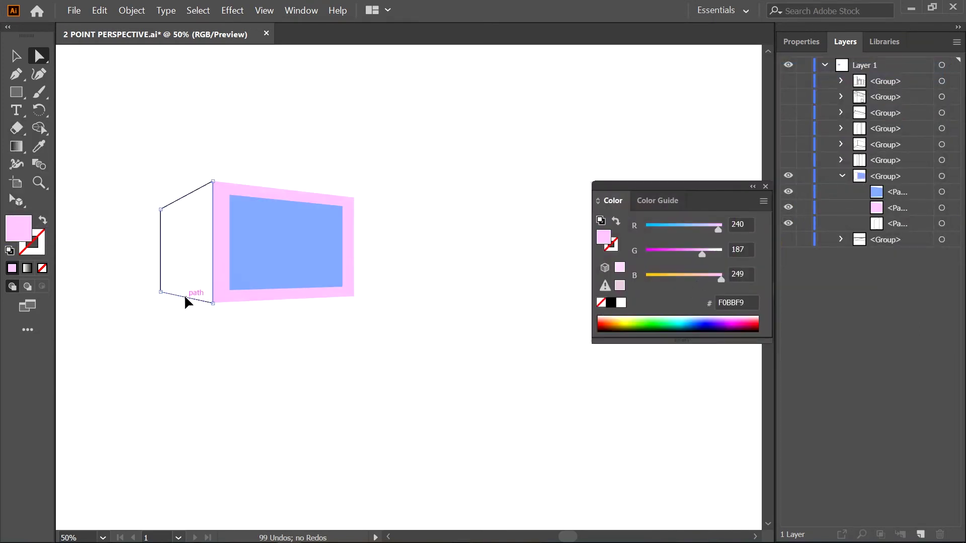
click(45, 220)
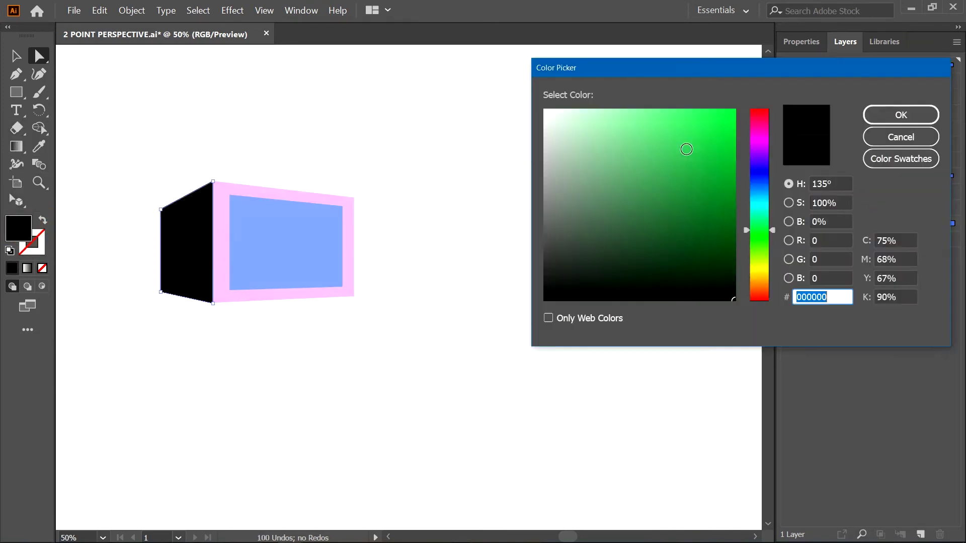
double_click(18, 228)
drag(623, 137, 615, 166)
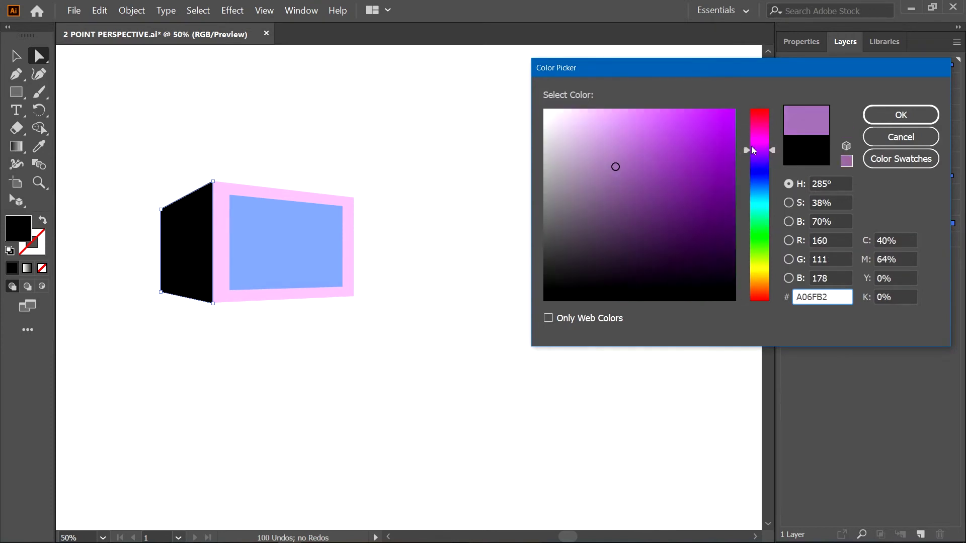
click(754, 142)
click(901, 115)
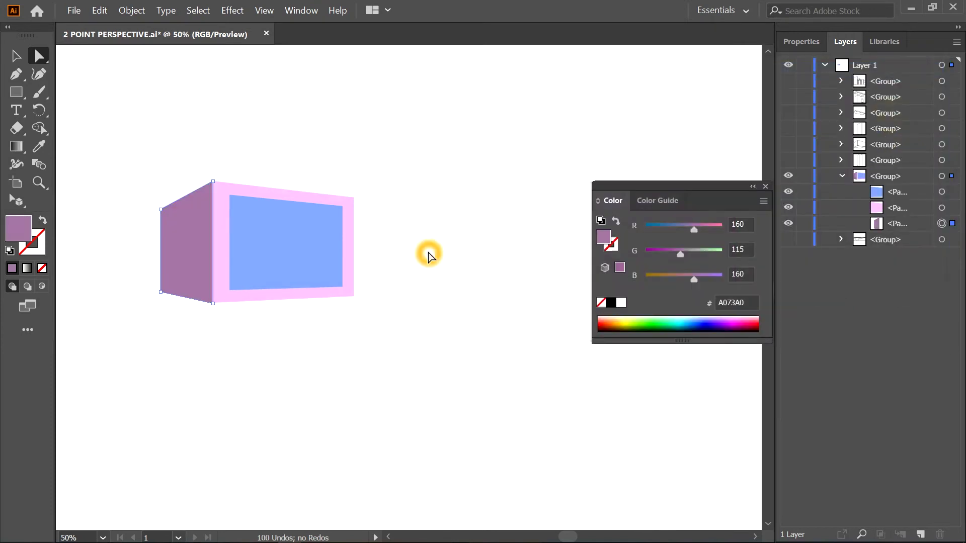
Show the white box group and move the purple box above it in Layers
click(423, 228)
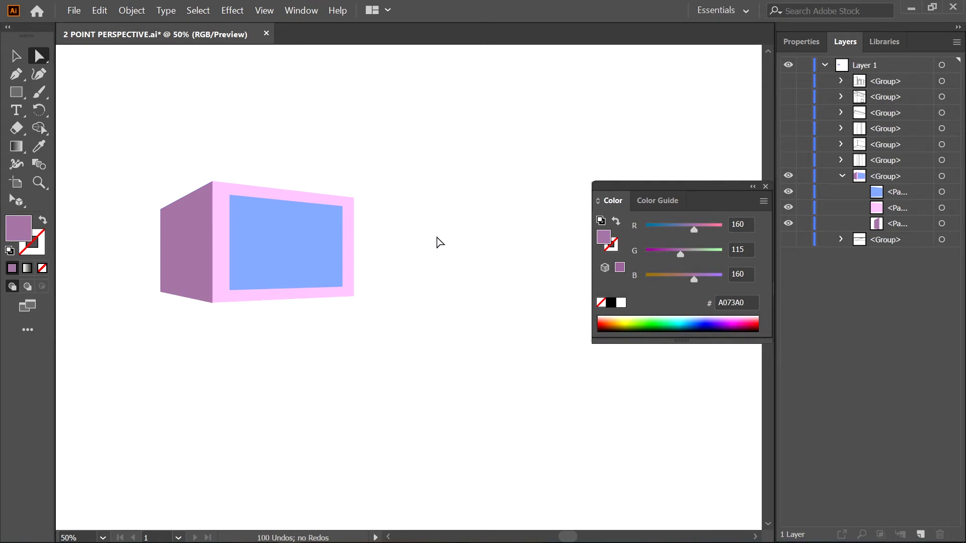
click(788, 160)
click(841, 176)
drag(855, 160, 884, 184)
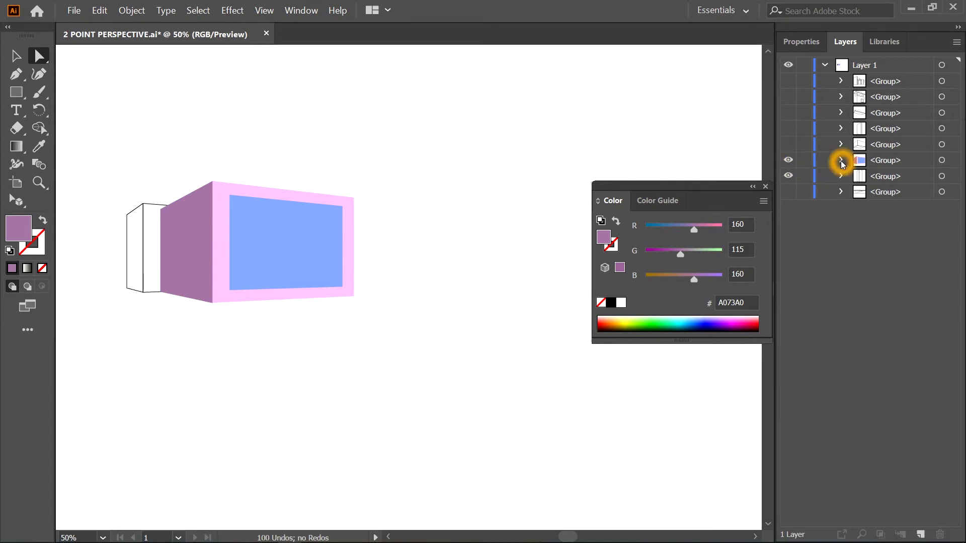
click(942, 160)
Give the purple box a black outline and deselect it
click(33, 241)
click(611, 302)
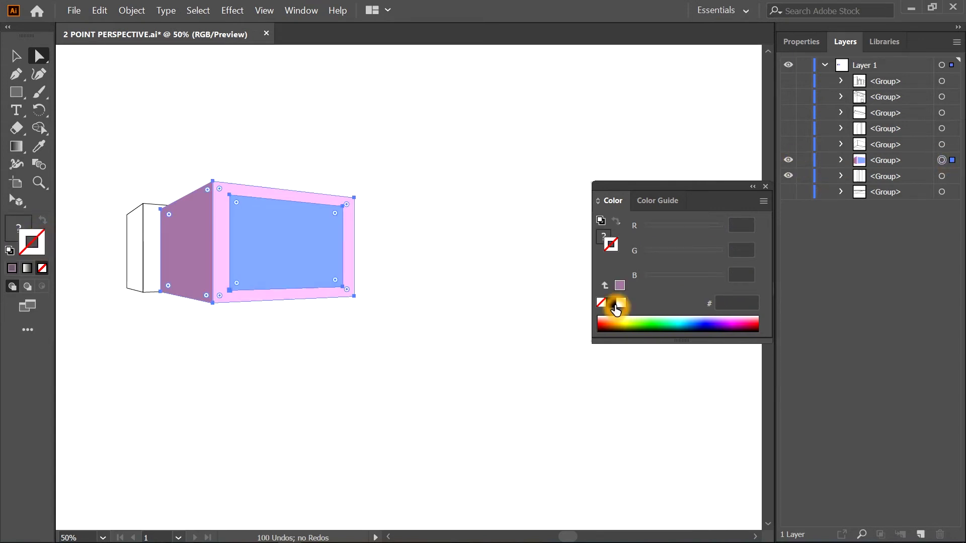
click(799, 216)
key(ctrl+shift+a)
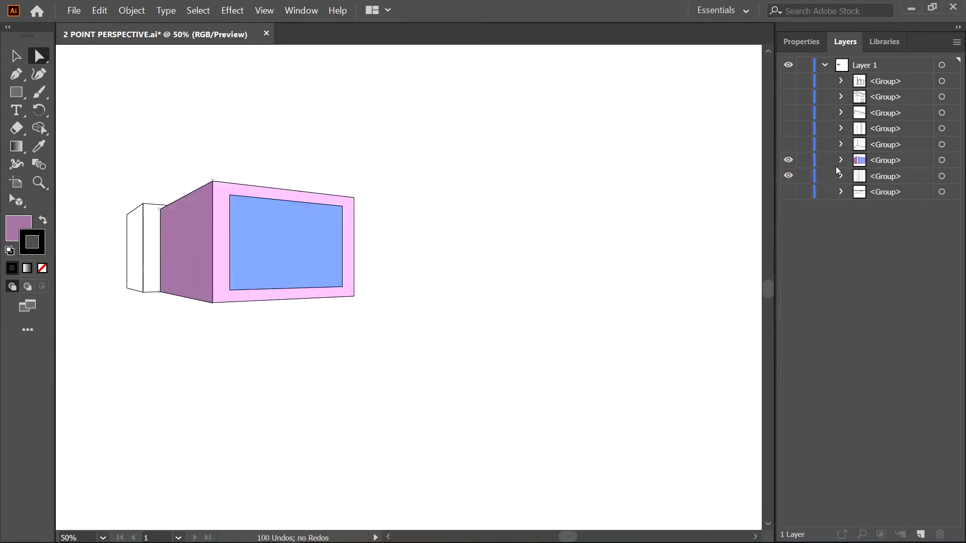
Fill the white box's side face with dark blue
click(846, 177)
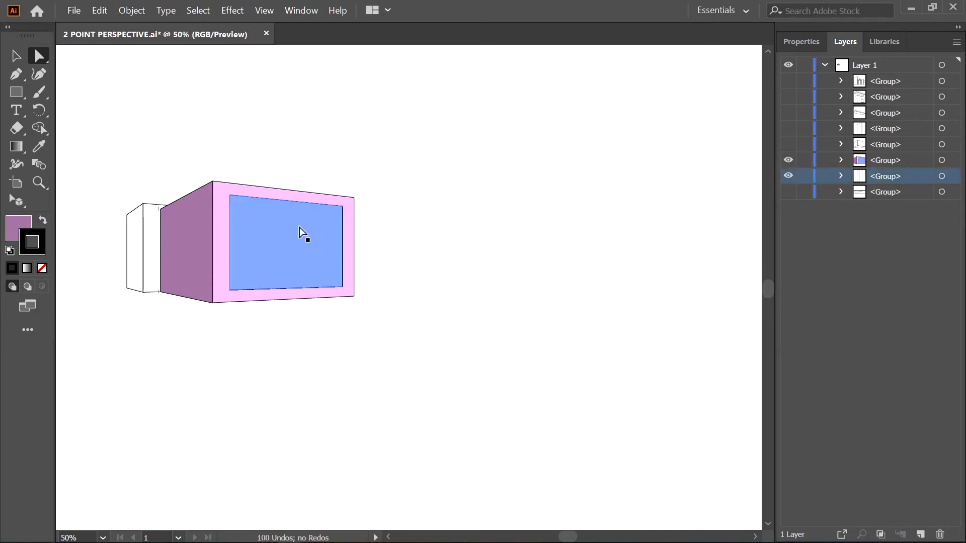
click(144, 250)
double_click(17, 226)
click(617, 224)
click(884, 114)
Fill the narrow strip with lilac #A28AC1
double_click(603, 237)
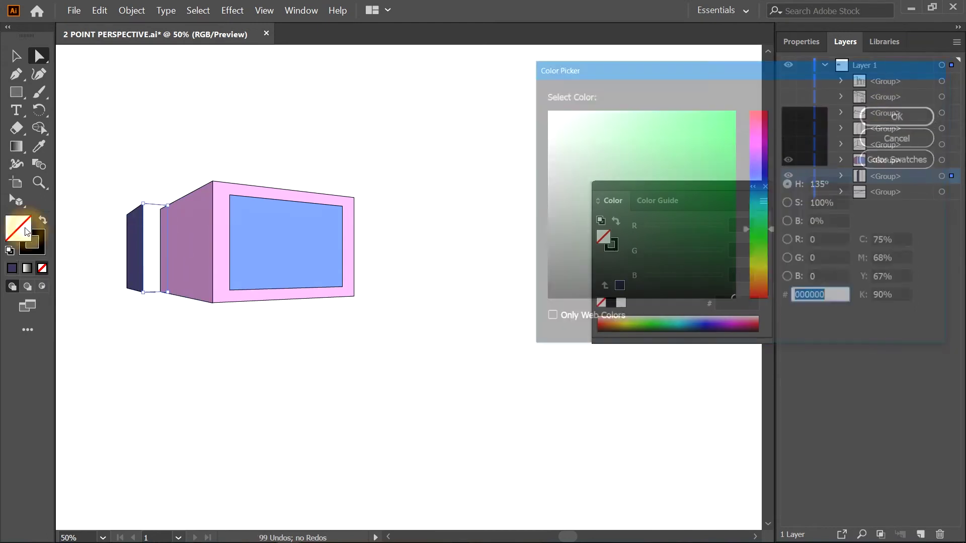
click(760, 181)
click(635, 122)
click(621, 151)
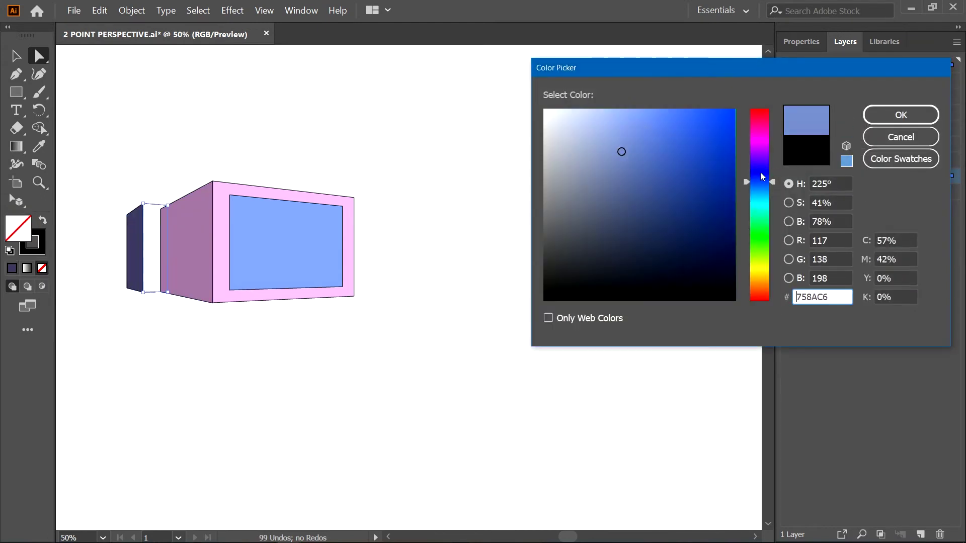
click(599, 153)
click(900, 114)
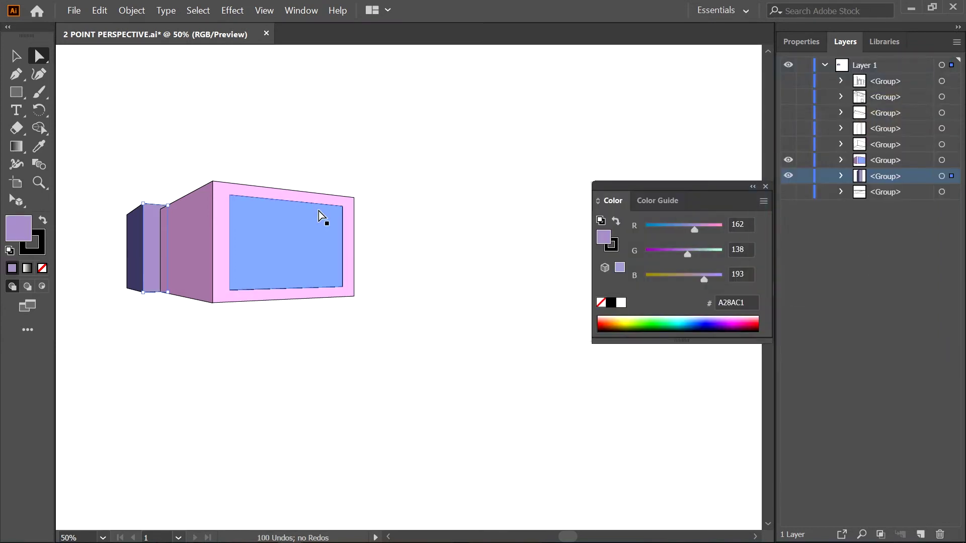
click(455, 241)
drag(732, 189, 686, 180)
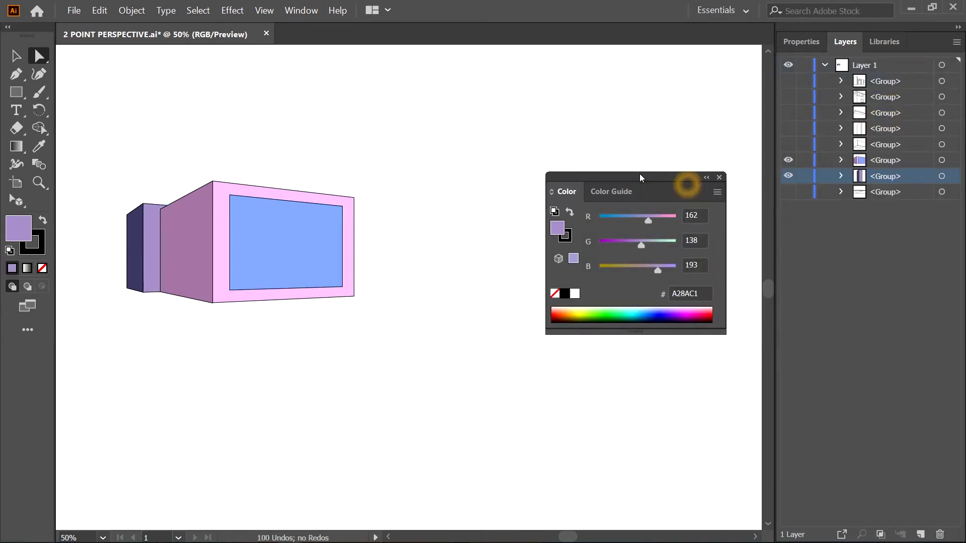
click(719, 174)
Show the upper box group and fill its top face pale yellow F4DFB0
click(788, 145)
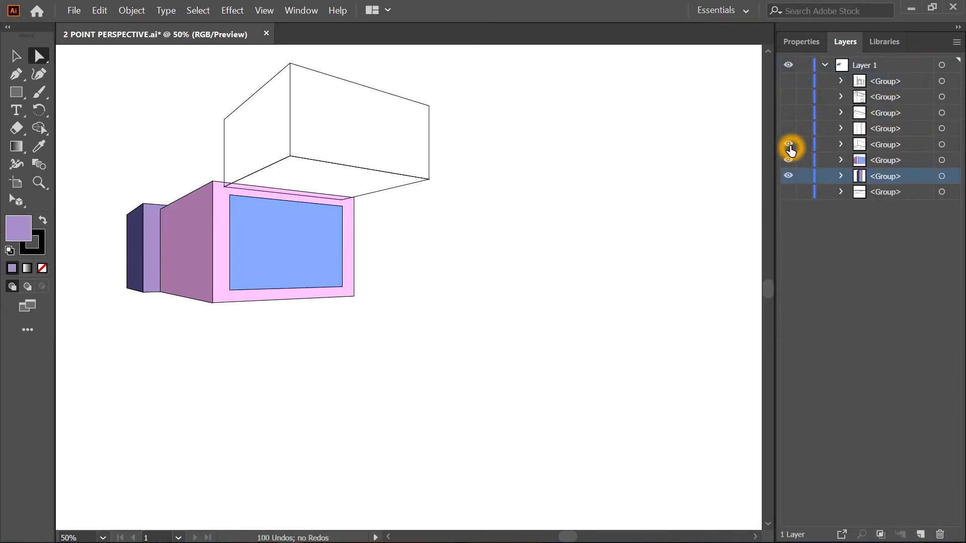
double_click(885, 144)
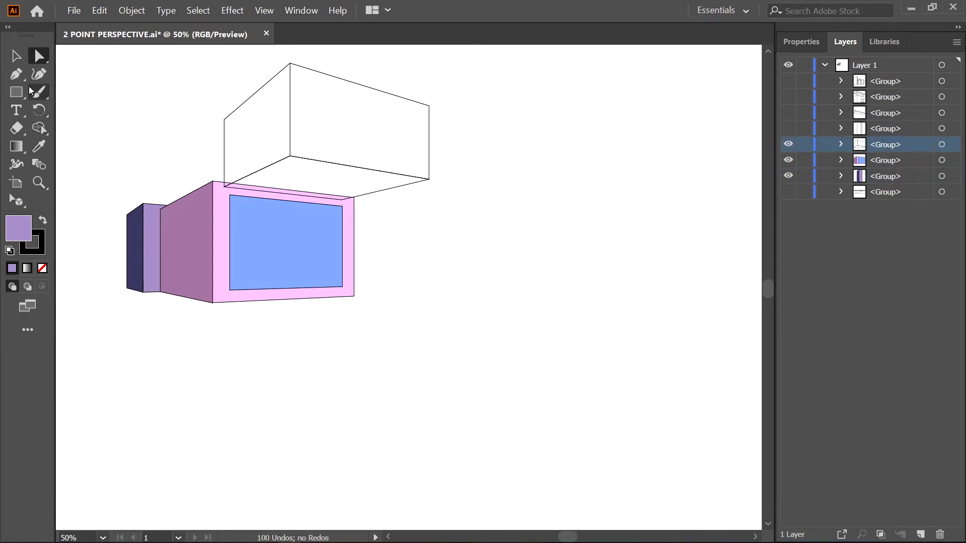
click(426, 105)
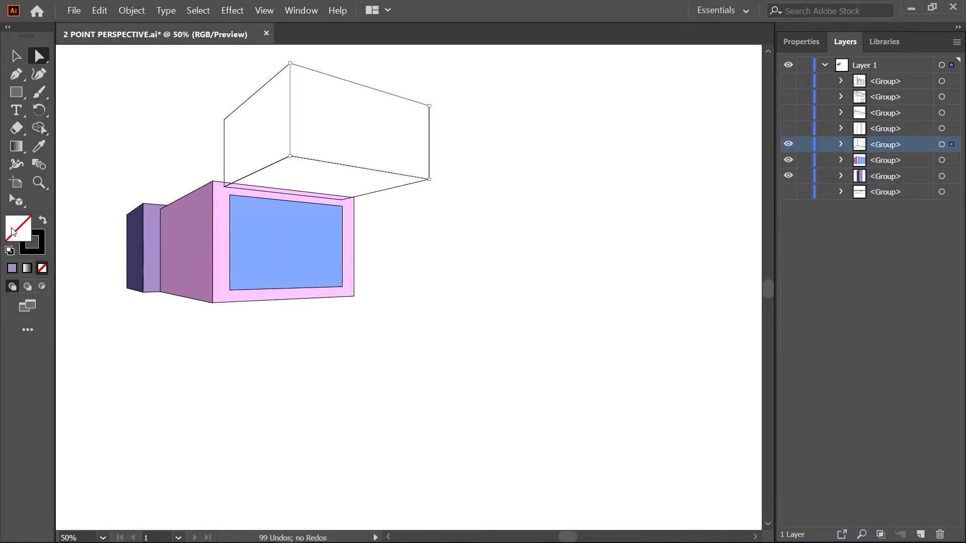
double_click(15, 229)
text(F4DFB0)
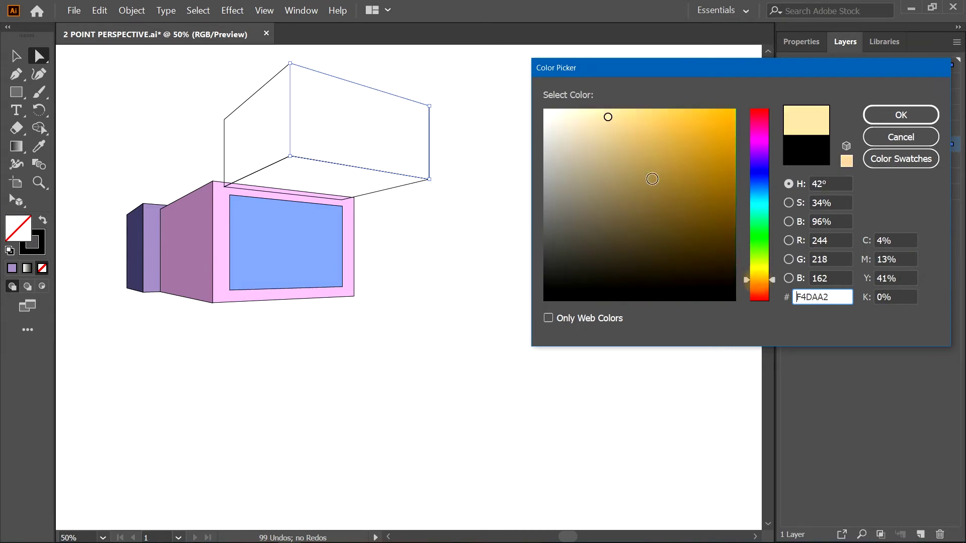
click(908, 121)
Fill the upper box's left face orange E0B363
key(slash)
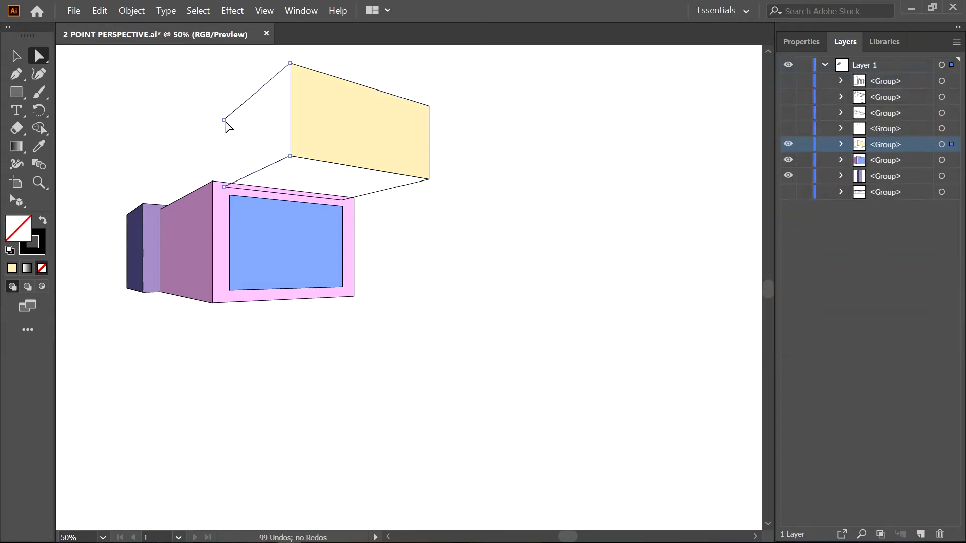
double_click(18, 228)
drag(710, 159, 651, 131)
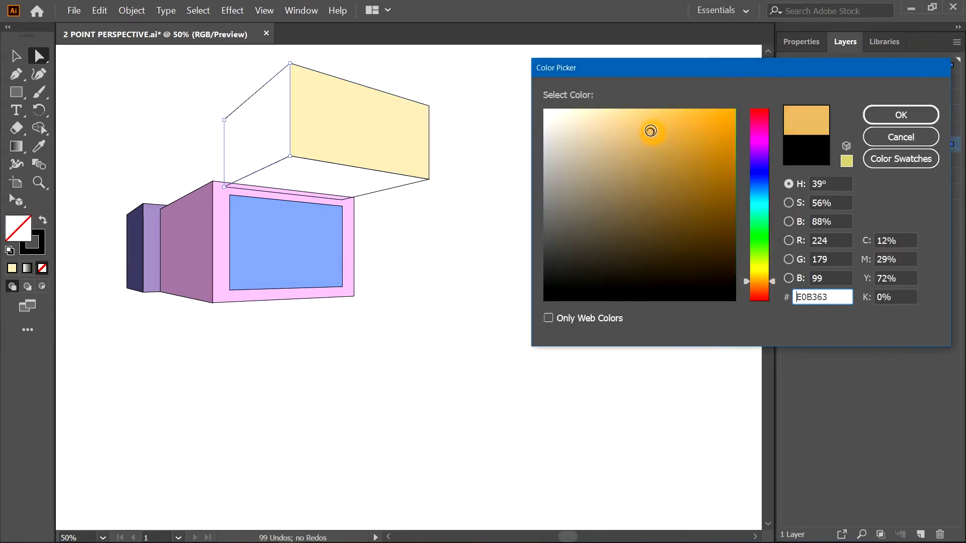
click(900, 115)
Fill the upper box's bottom face dark brown
click(427, 180)
double_click(19, 227)
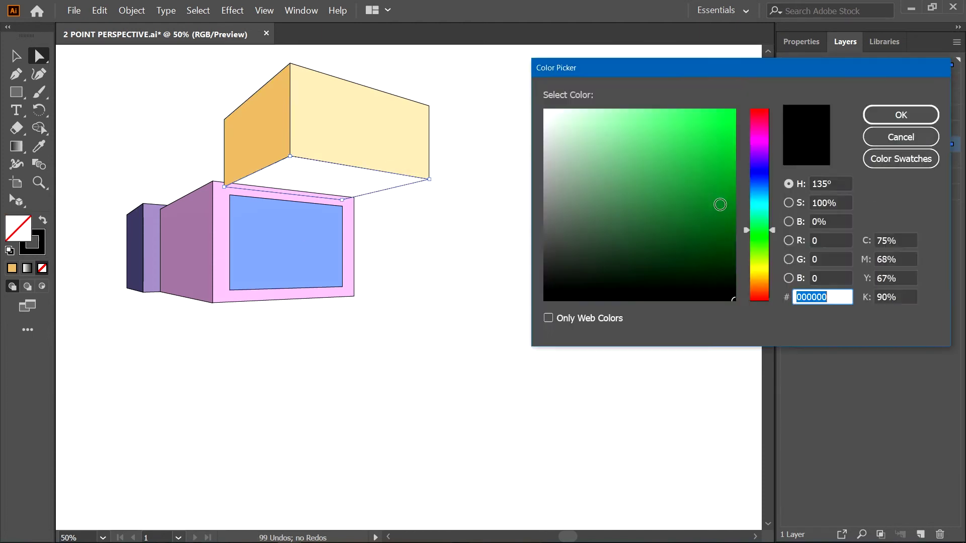
click(671, 218)
click(900, 115)
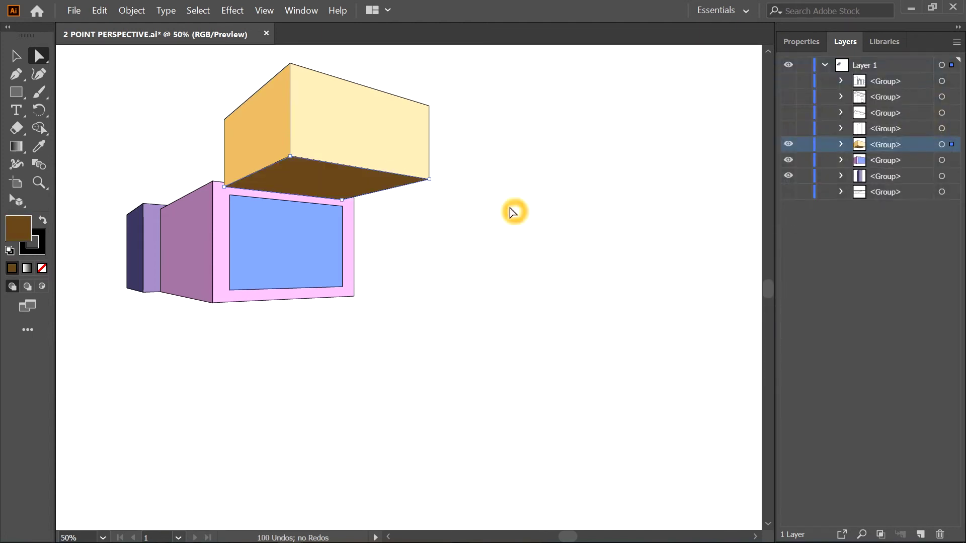
double_click(18, 228)
click(653, 252)
click(883, 112)
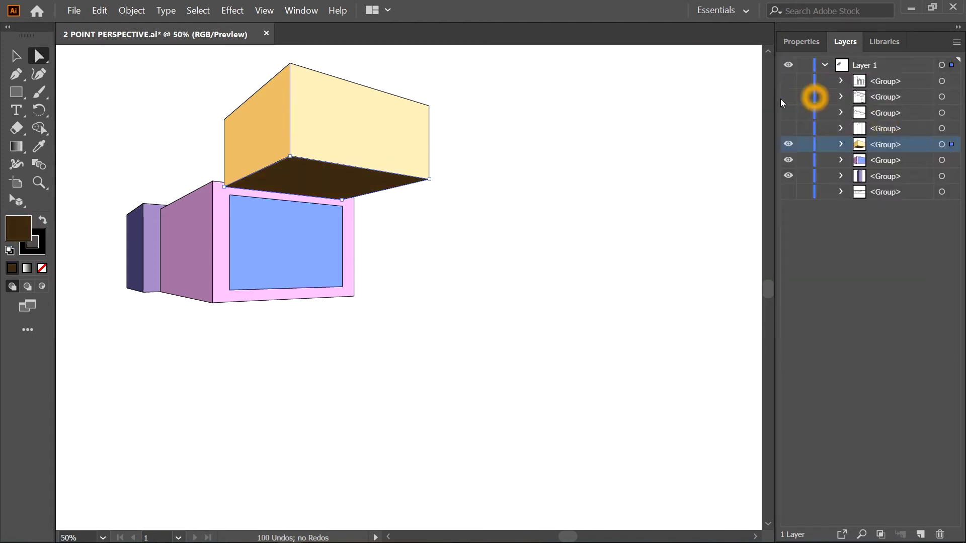
Send the cream box behind the pink block and show the tall box outline
drag(898, 144, 885, 176)
click(622, 209)
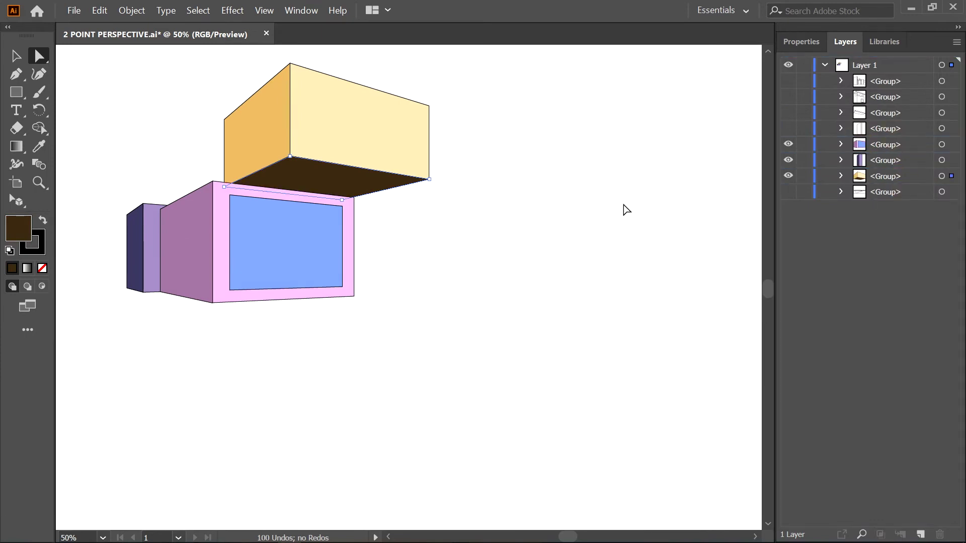
click(788, 129)
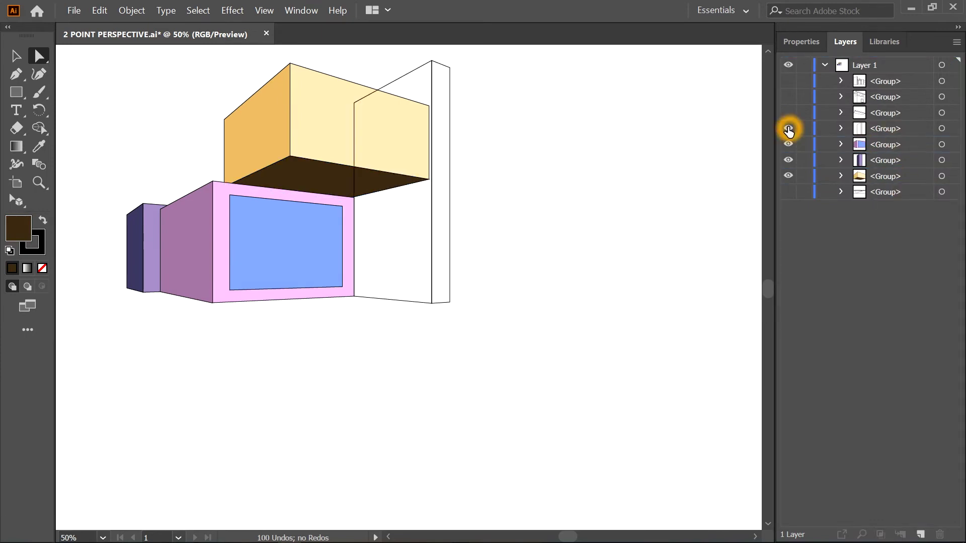
Bring the pink window block in front of the tall box group in Layers
drag(866, 142, 870, 130)
click(877, 147)
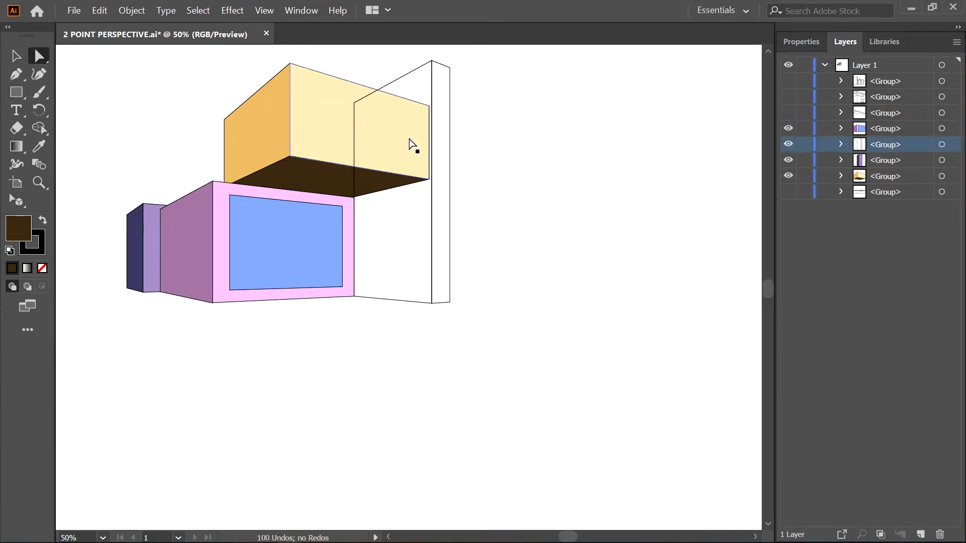
click(431, 76)
key(ctrl+shift+a)
Fill the tall box's wide front face with muted teal green
click(412, 73)
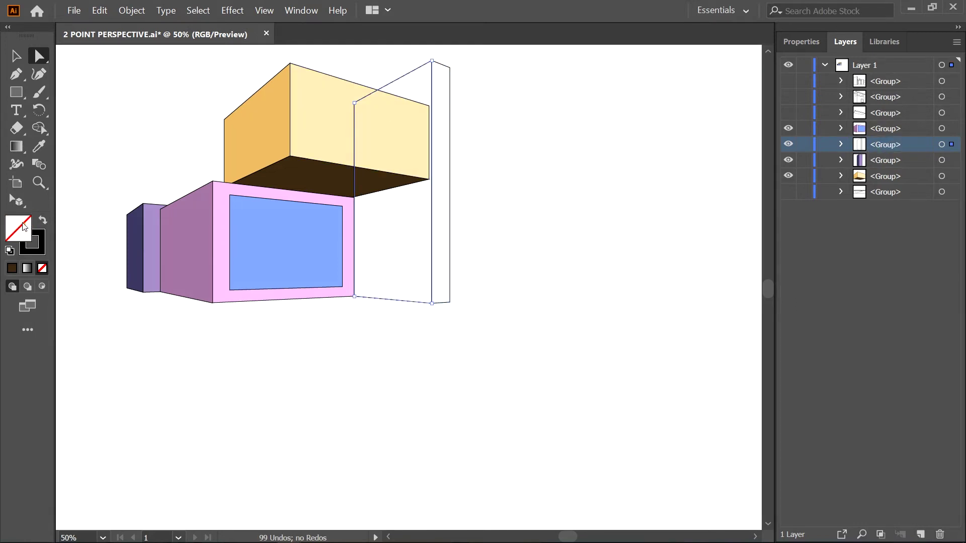
double_click(23, 227)
drag(768, 232, 759, 215)
drag(632, 218, 625, 201)
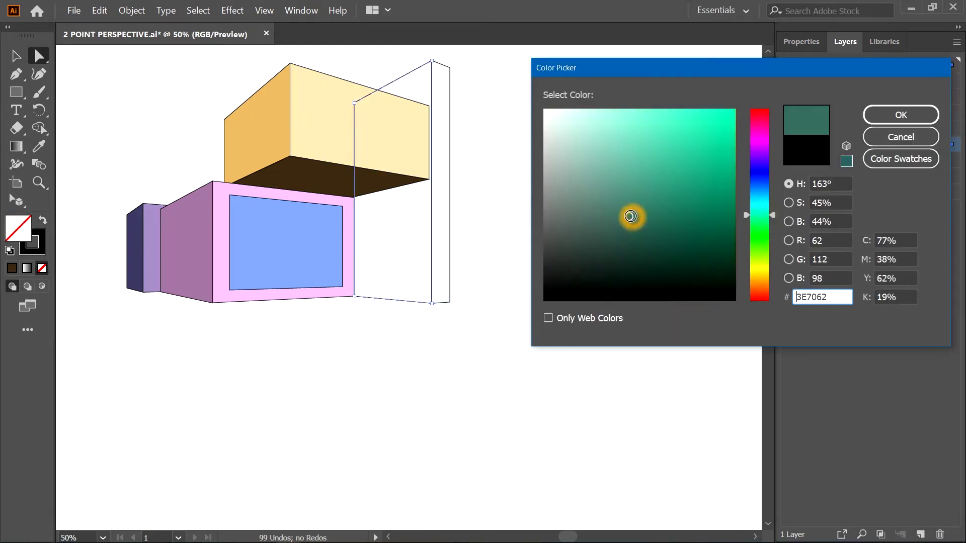
click(930, 120)
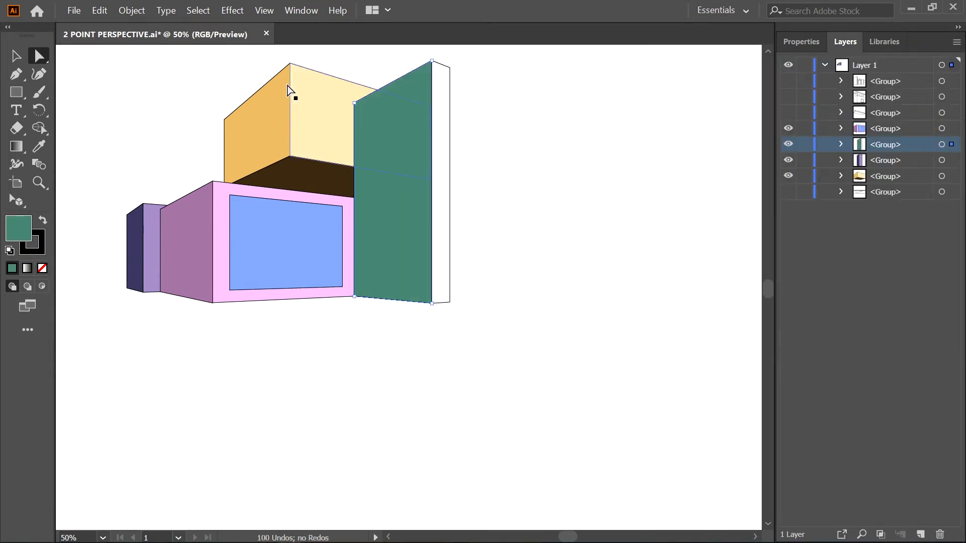
Fill the tall box's narrow right strip light blue 97C0DB
click(448, 71)
double_click(18, 228)
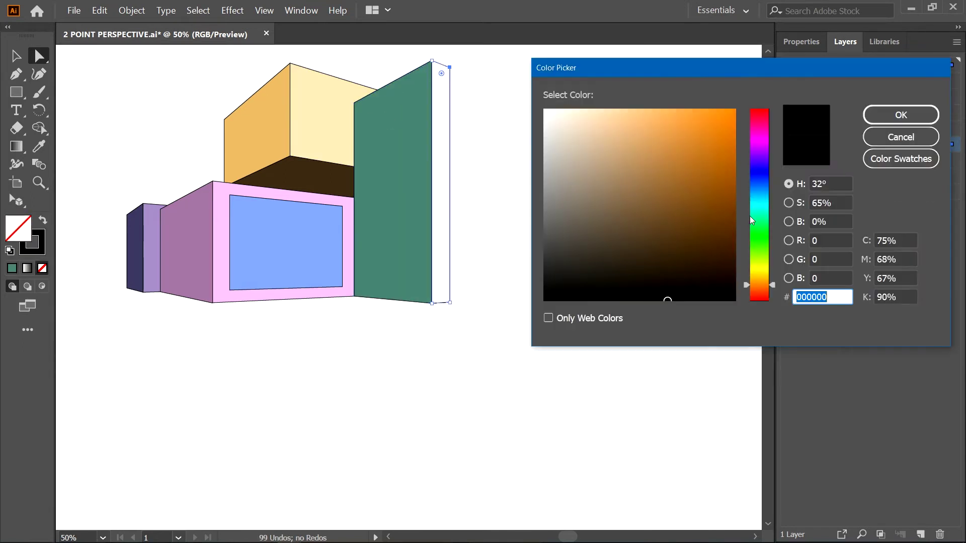
click(759, 192)
click(633, 129)
drag(633, 129, 599, 142)
key(Return)
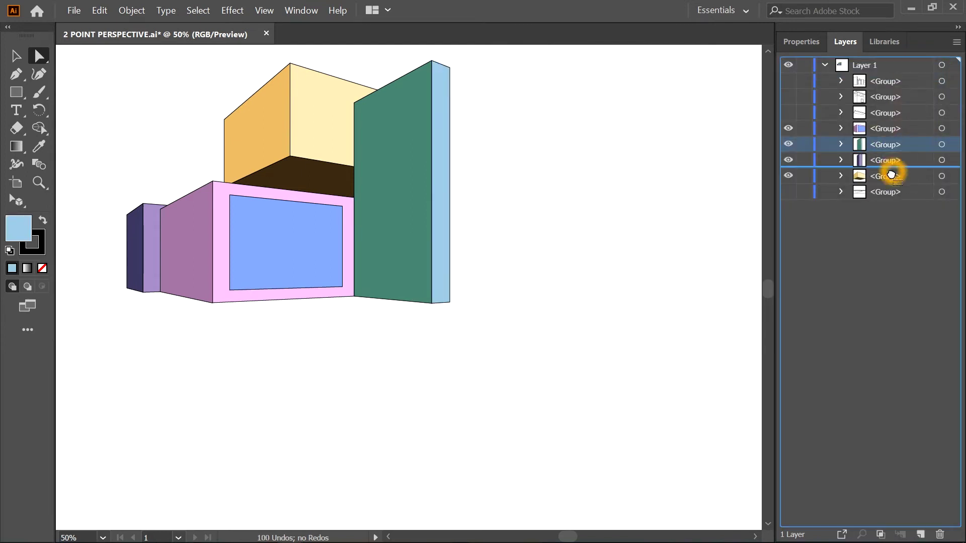
Send the green wall behind the cream box and show the roof slab outline
drag(889, 145, 879, 197)
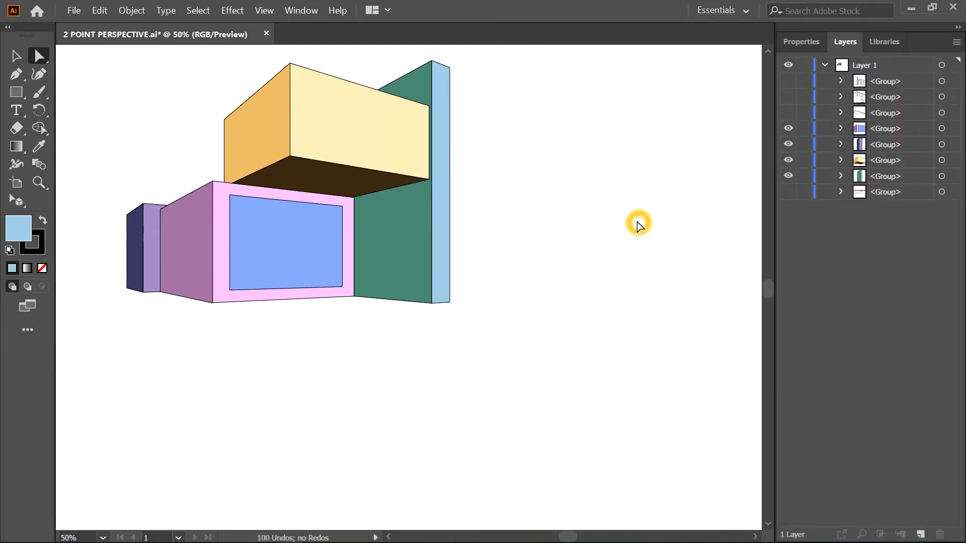
drag(487, 142, 540, 248)
click(788, 112)
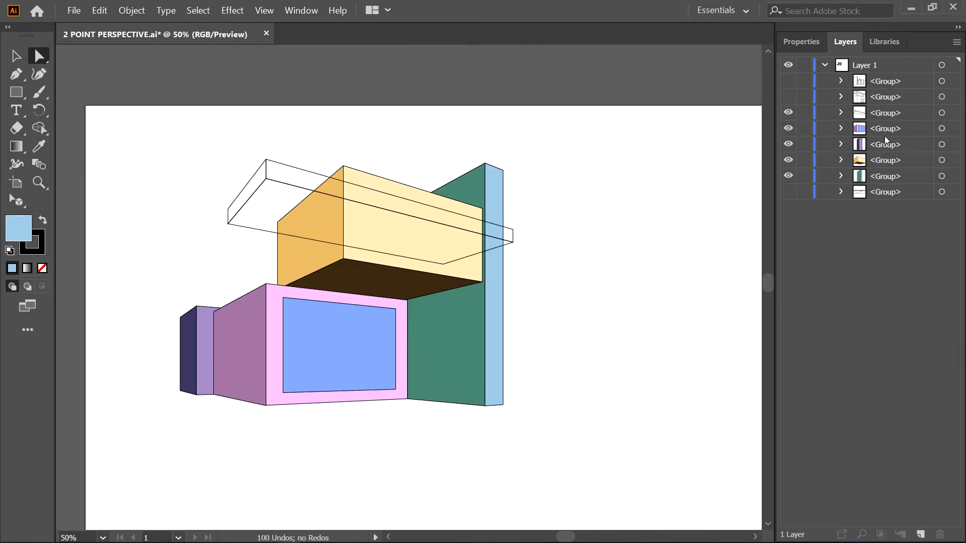
Fill the roof slab's front edge with light pink
click(874, 119)
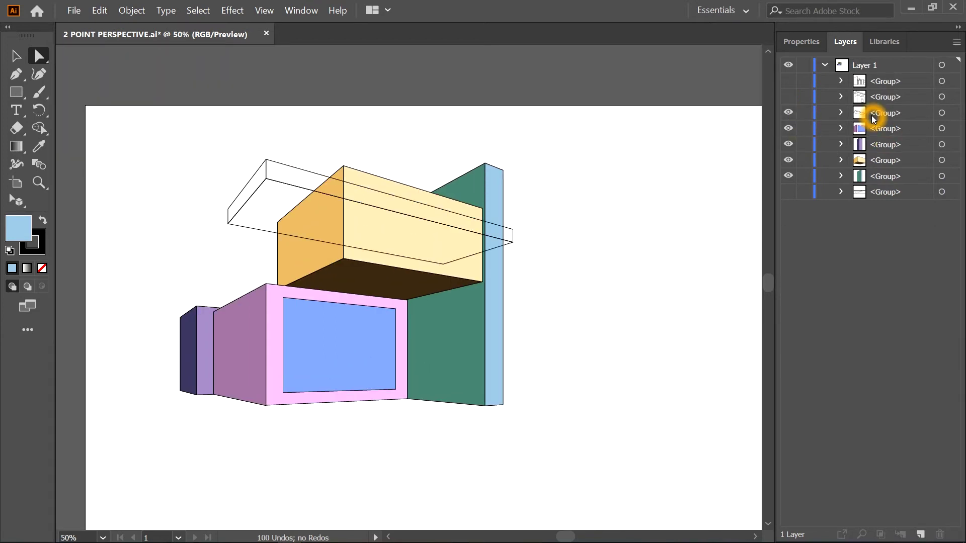
click(812, 113)
click(849, 115)
click(251, 179)
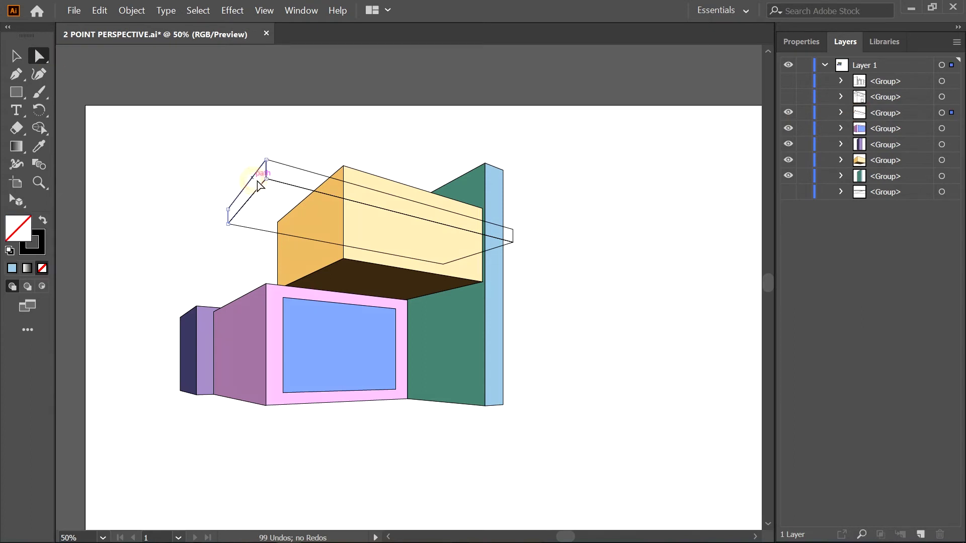
click(282, 163)
click(301, 167)
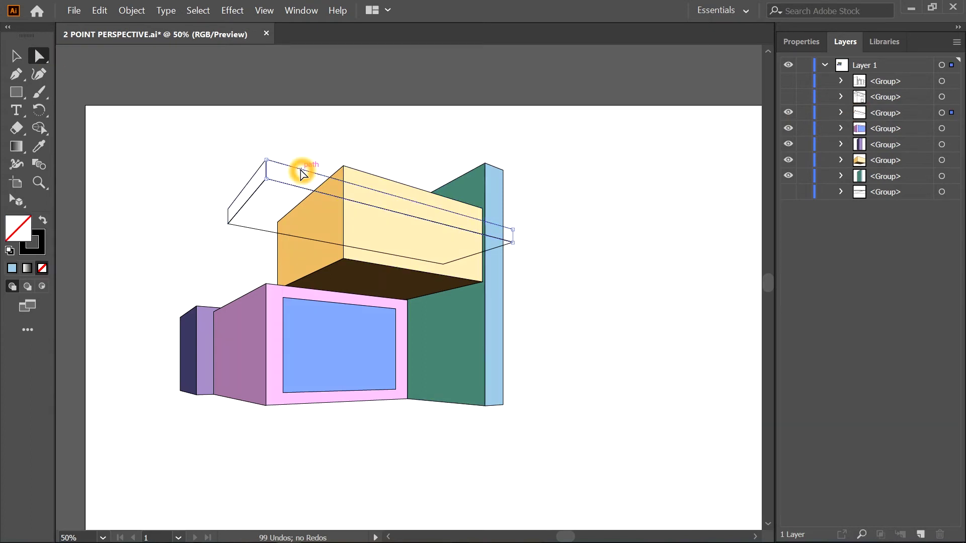
double_click(17, 229)
click(759, 146)
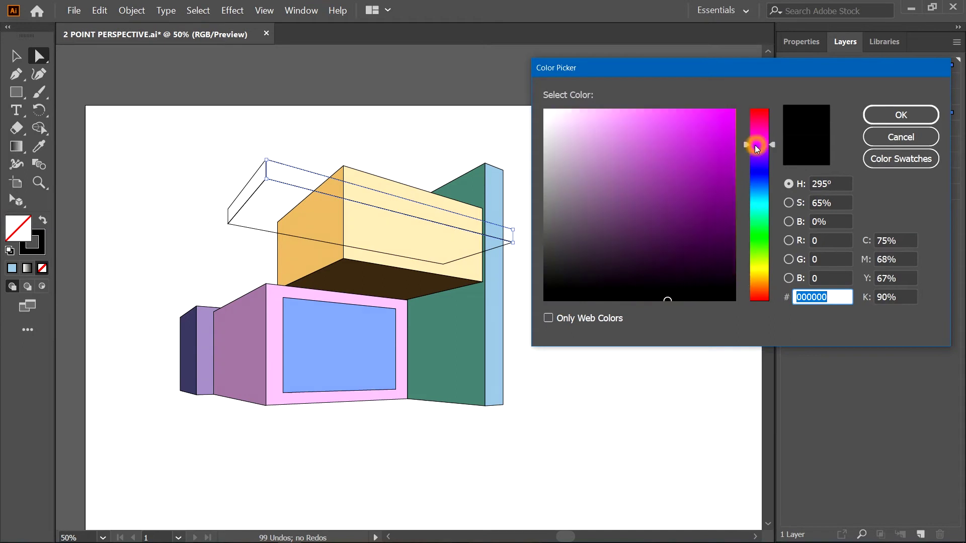
click(611, 108)
click(901, 115)
Fill the slab's underside dark purple #34253A
click(242, 228)
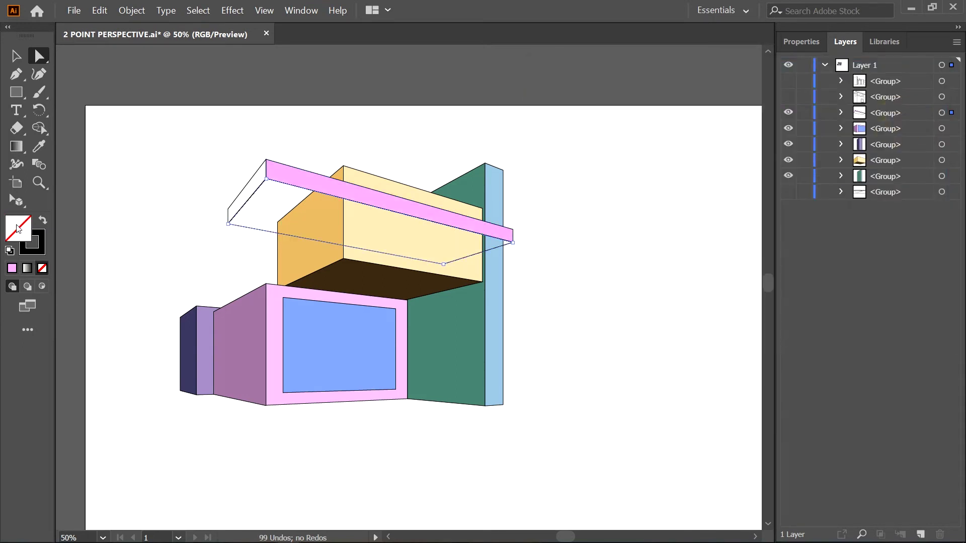
double_click(18, 228)
click(759, 150)
click(612, 257)
click(900, 114)
Fill the slab's left end face mid purple #AB7BBA
click(250, 181)
double_click(18, 238)
click(759, 149)
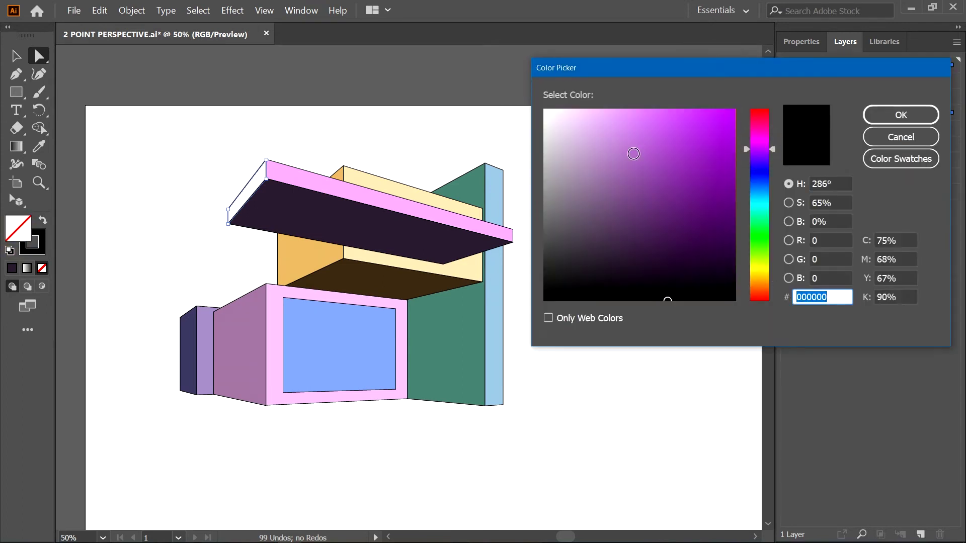
click(611, 172)
click(900, 114)
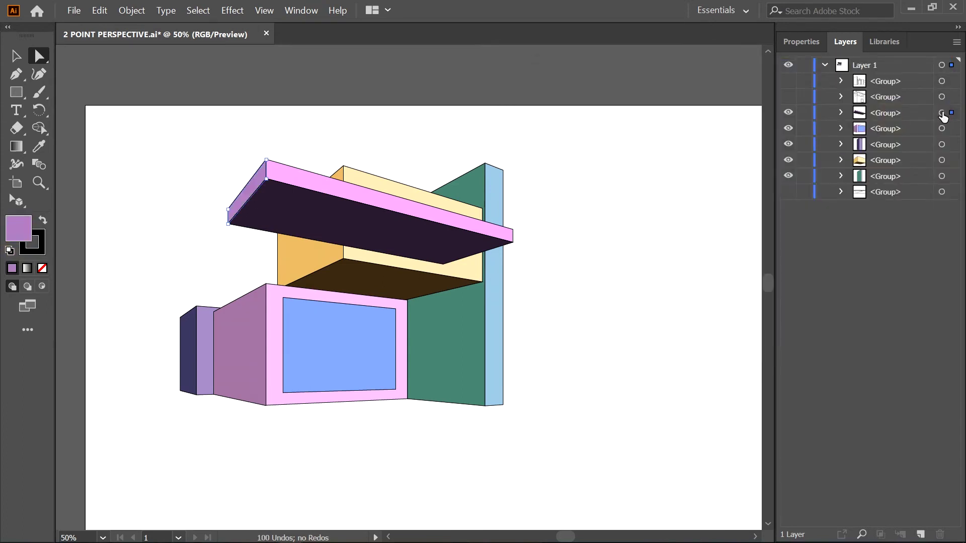
Move the roof slab behind the yellow box and blue column in Layers
drag(895, 113, 890, 171)
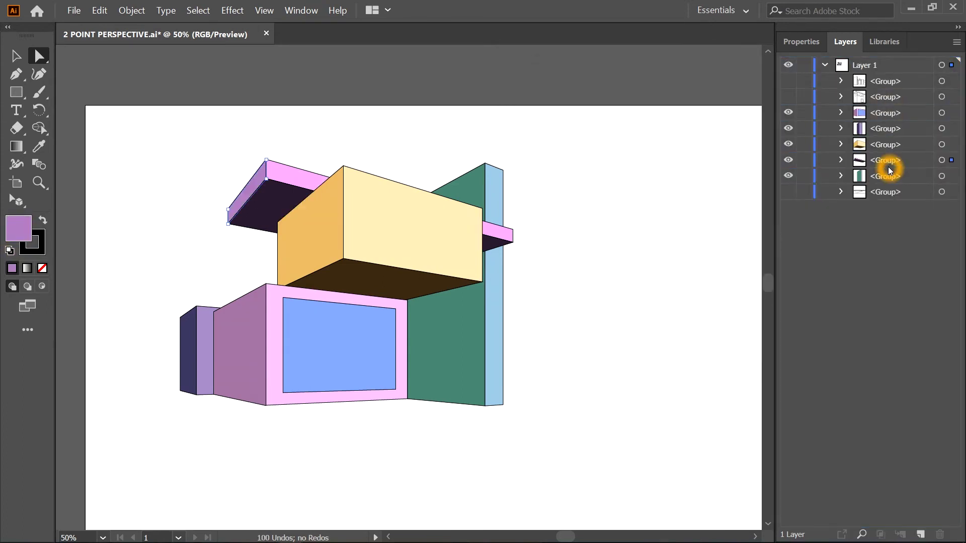
drag(890, 171, 889, 184)
click(576, 227)
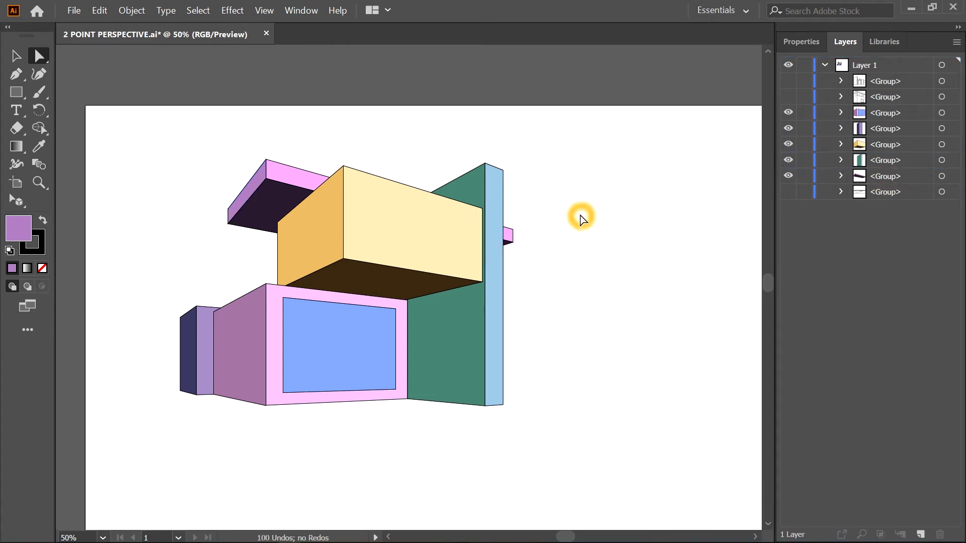
Show the wireframe building group and hide the coloured building groups
scroll(582, 220, right, 2)
click(789, 98)
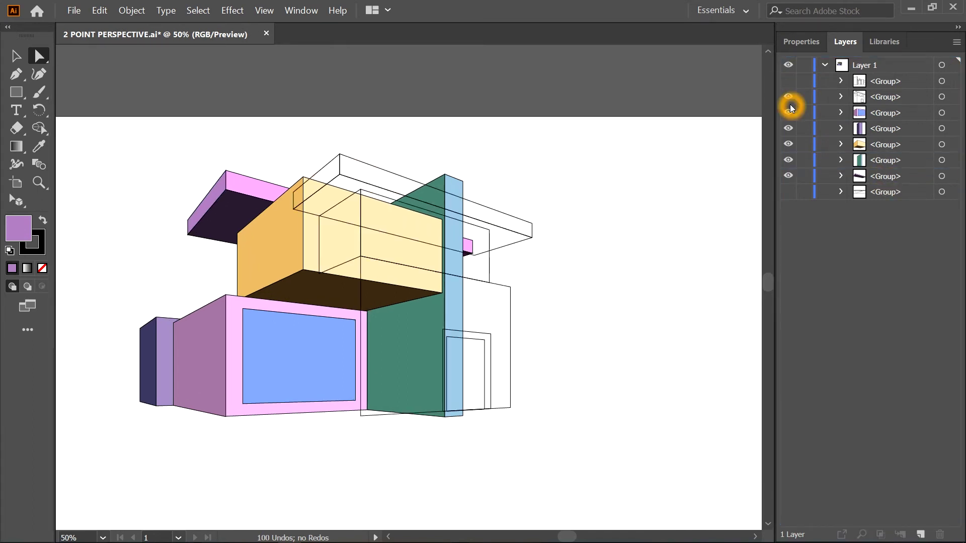
drag(788, 117, 789, 168)
Hide the coloured building and fill the wireframe roof's top face with pink
click(789, 184)
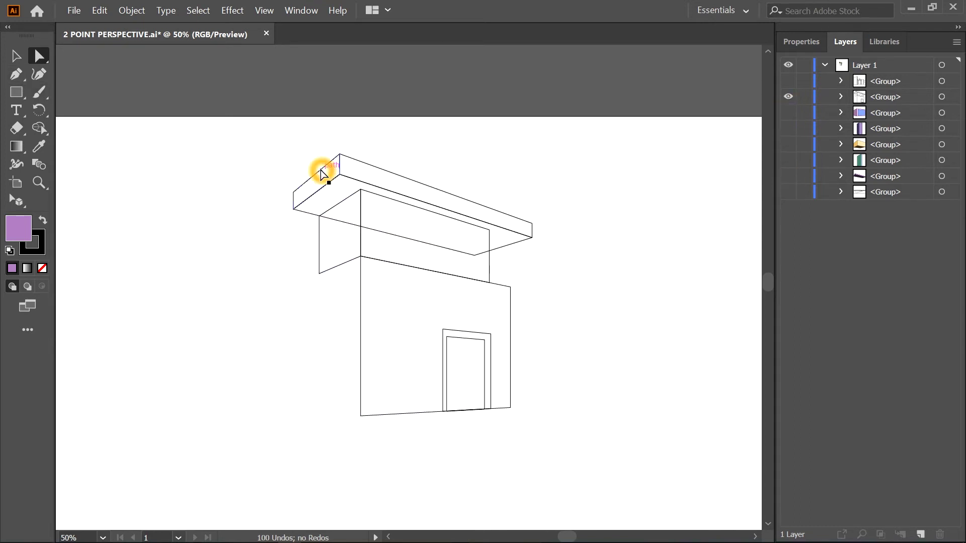
drag(321, 170, 533, 202)
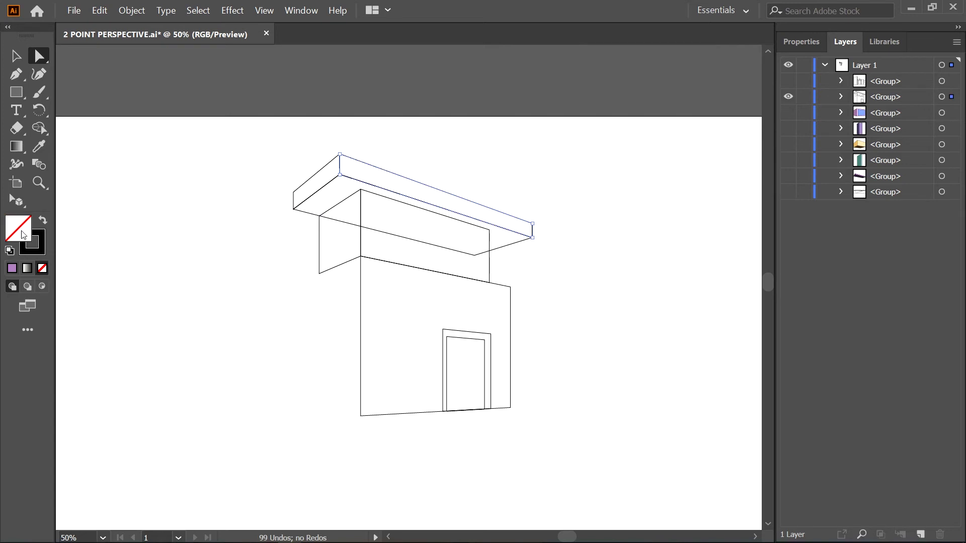
double_click(38, 247)
click(760, 118)
drag(673, 123, 634, 115)
click(891, 125)
Fill the roof's left side face with a dark maroon at hue 334°
drag(313, 173, 334, 195)
double_click(27, 230)
click(762, 126)
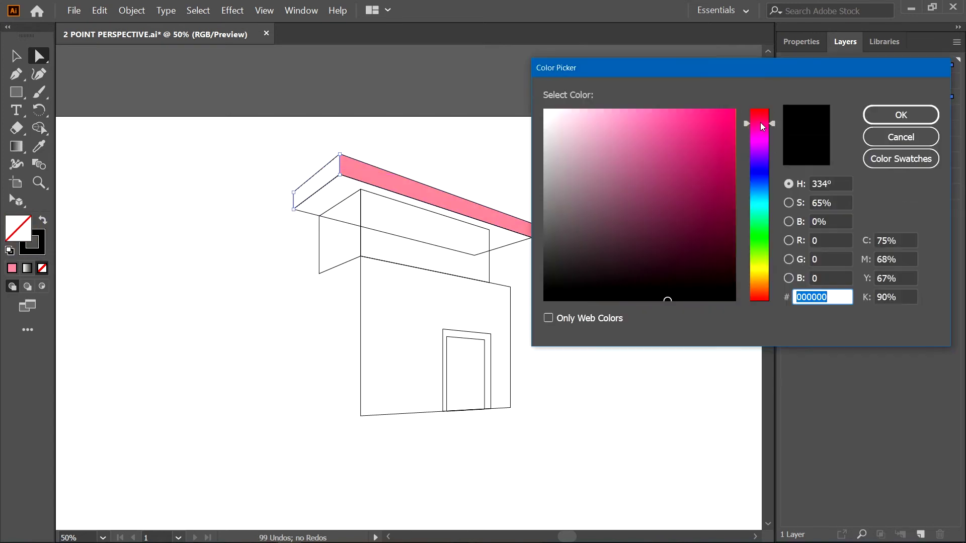
click(620, 221)
click(641, 200)
click(900, 115)
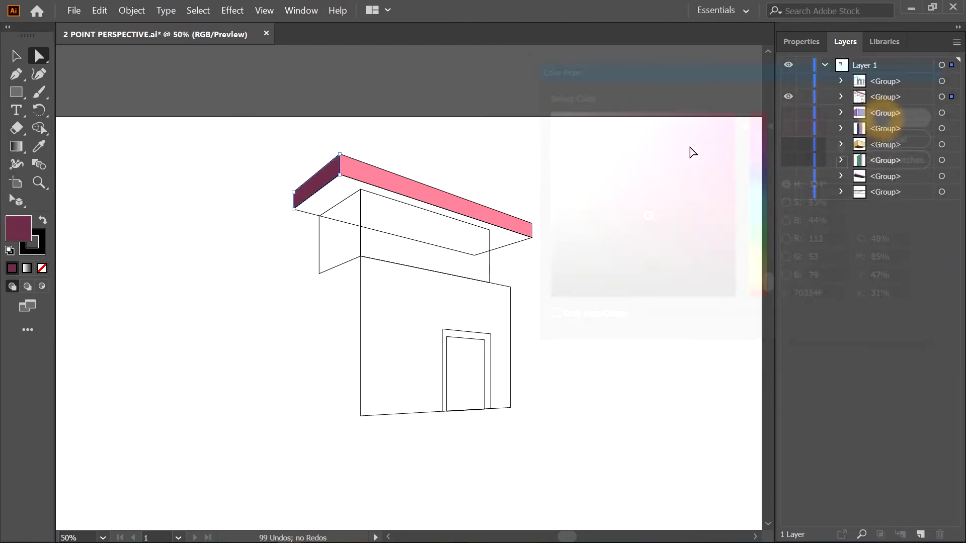
Fill the roof's underside face with a dark maroon
click(314, 217)
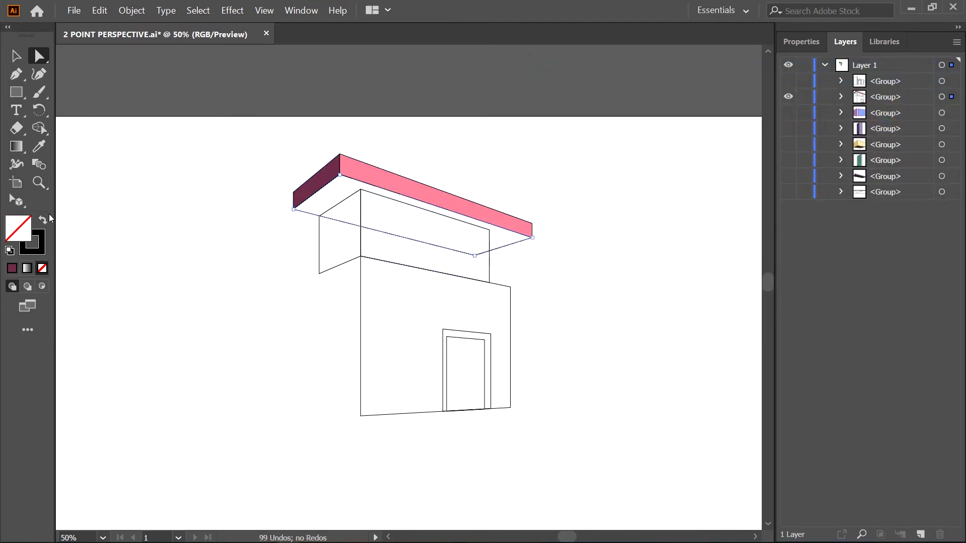
double_click(18, 229)
click(763, 123)
click(673, 158)
click(632, 254)
click(900, 115)
Recolour the roof top with the lighter pink F9AABB
click(438, 182)
double_click(18, 229)
click(603, 113)
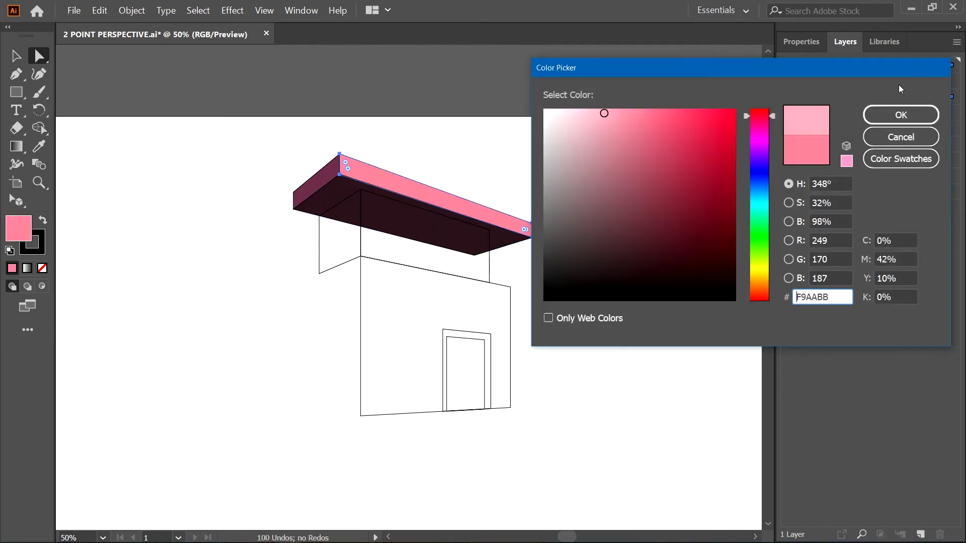
click(900, 115)
Fill the upper back wall face with a light magenta
click(364, 252)
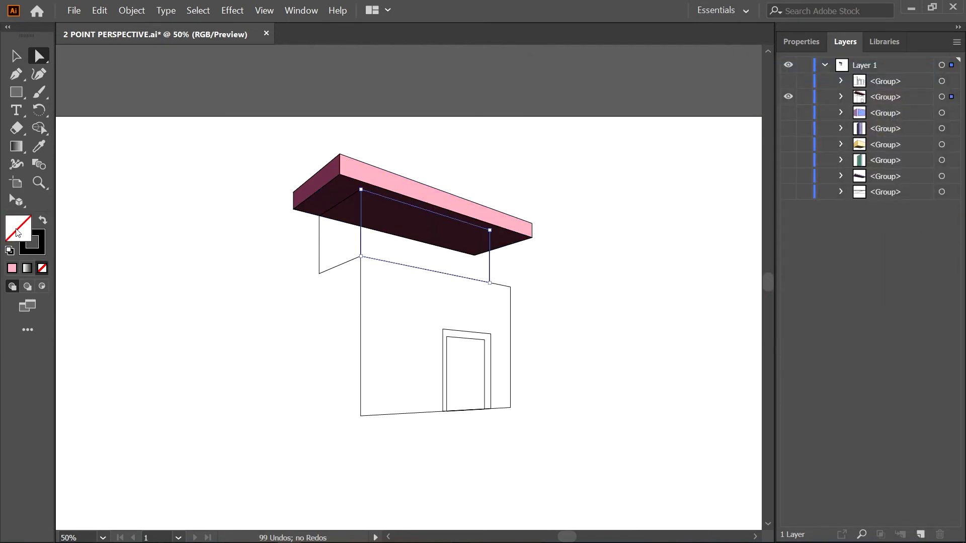
double_click(18, 229)
drag(759, 116, 759, 126)
click(644, 119)
click(615, 112)
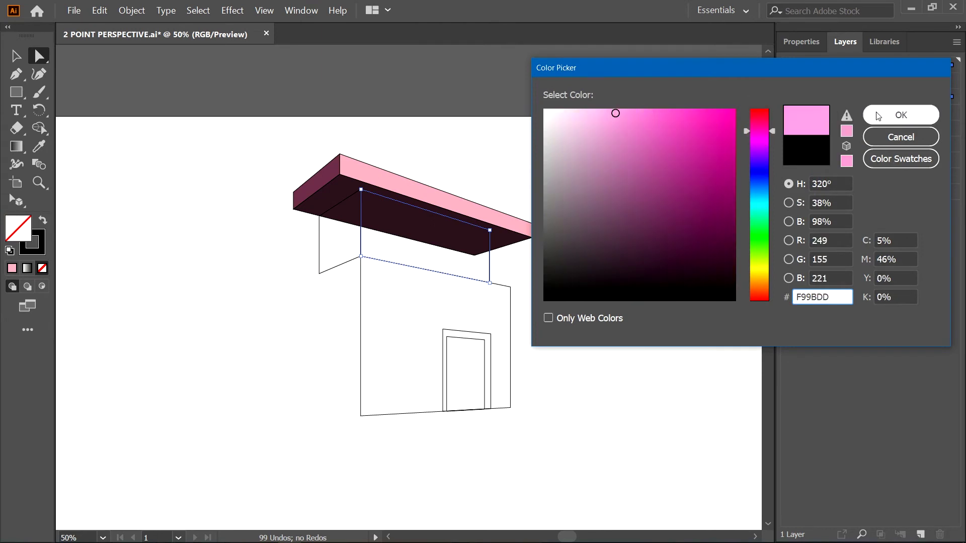
click(892, 114)
Give the upper left side face the roof side's dark colour using the Eyedropper
click(318, 252)
double_click(20, 230)
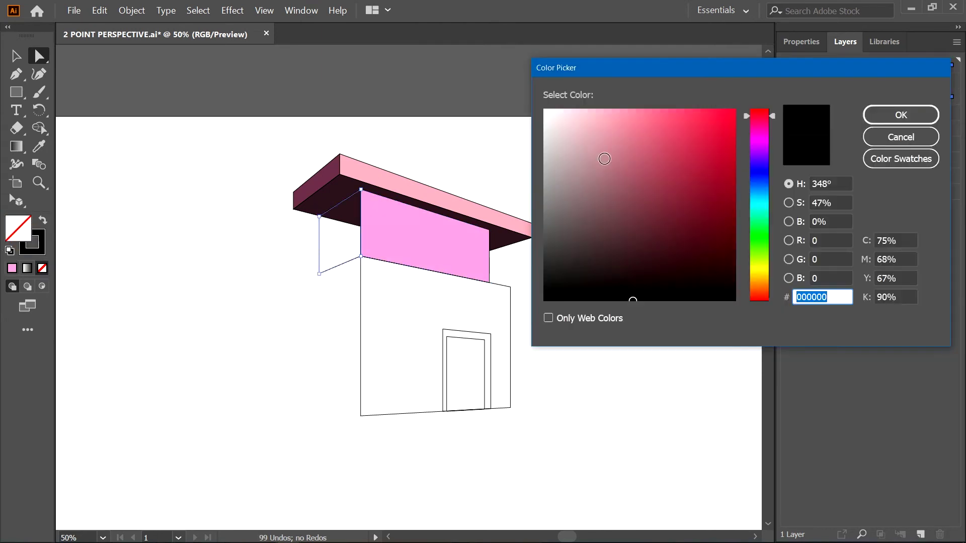
click(900, 137)
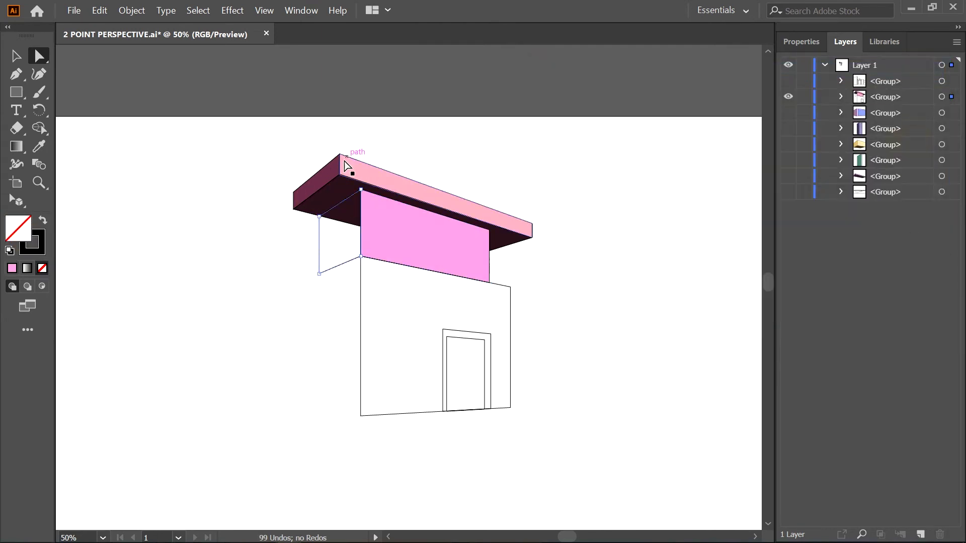
key(i)
click(327, 168)
key(a)
Fill the lower front wall with light pink FFA6DD
click(363, 279)
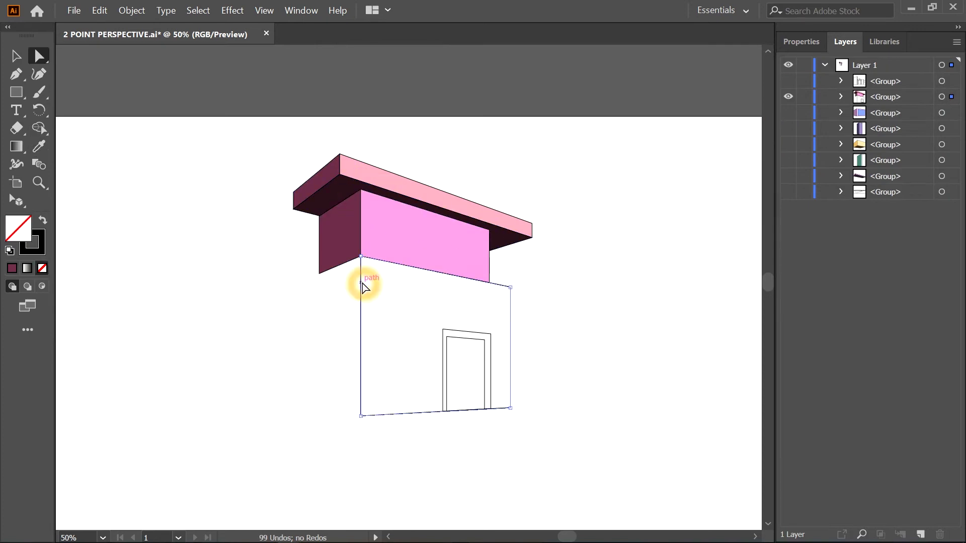
double_click(19, 228)
click(759, 125)
click(611, 109)
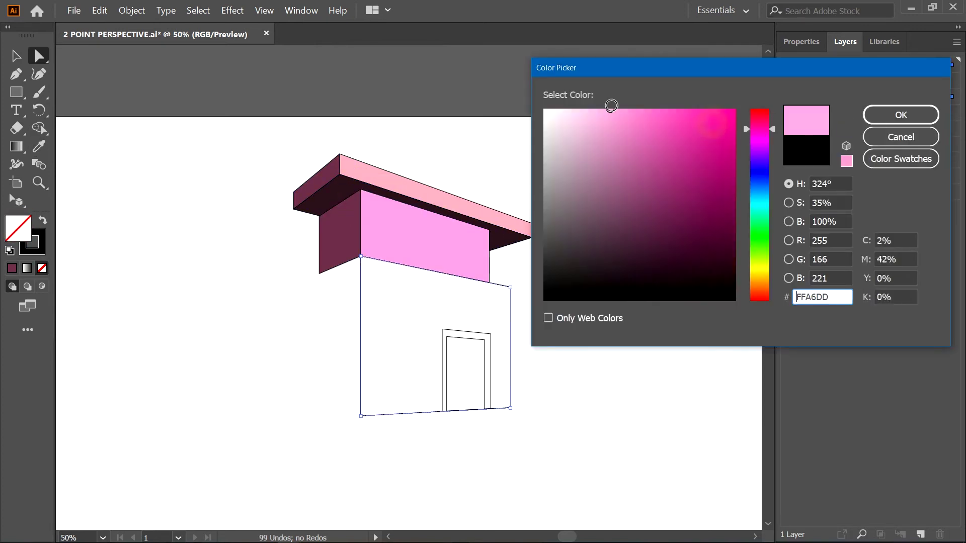
click(900, 115)
Colour the door frame dark maroon and the inner door panel with the underside's dark plum
click(454, 337)
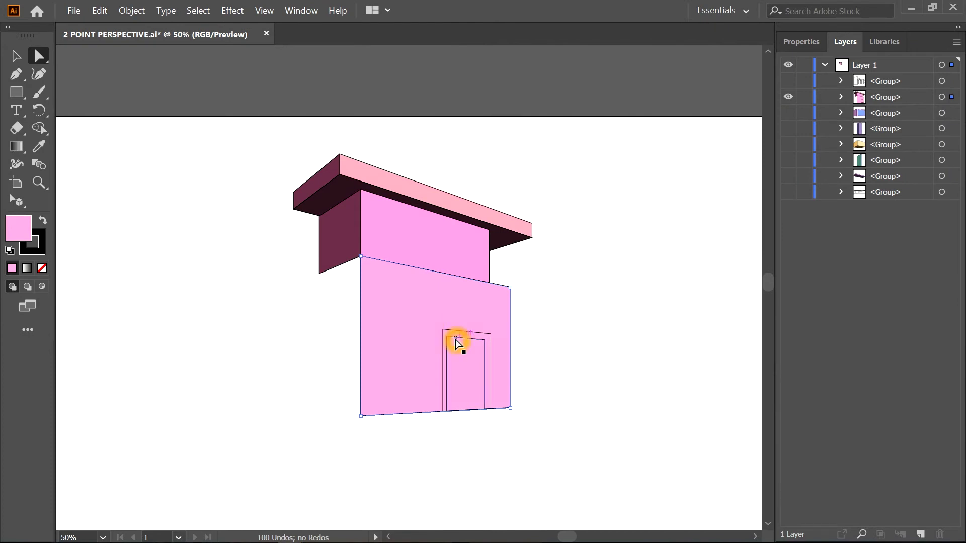
key(i)
click(342, 234)
click(484, 349)
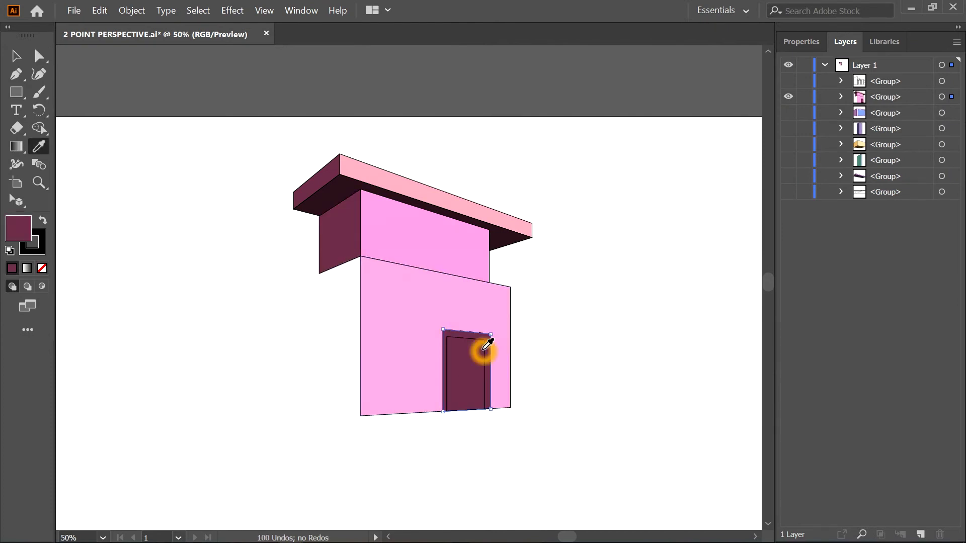
ctrl+click(459, 340)
click(330, 196)
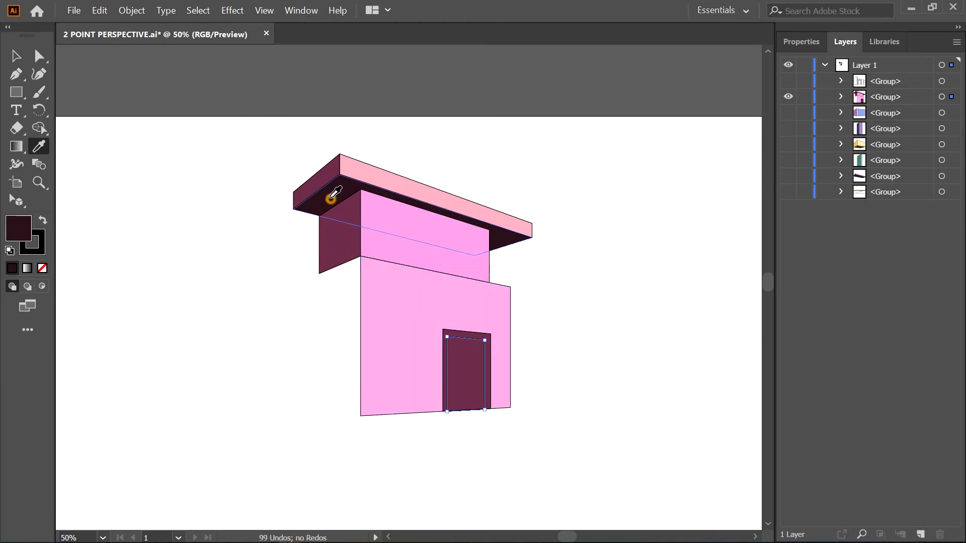
ctrl+click(574, 362)
Show all building groups and move the pink group behind the other blocks in Layers
key(a)
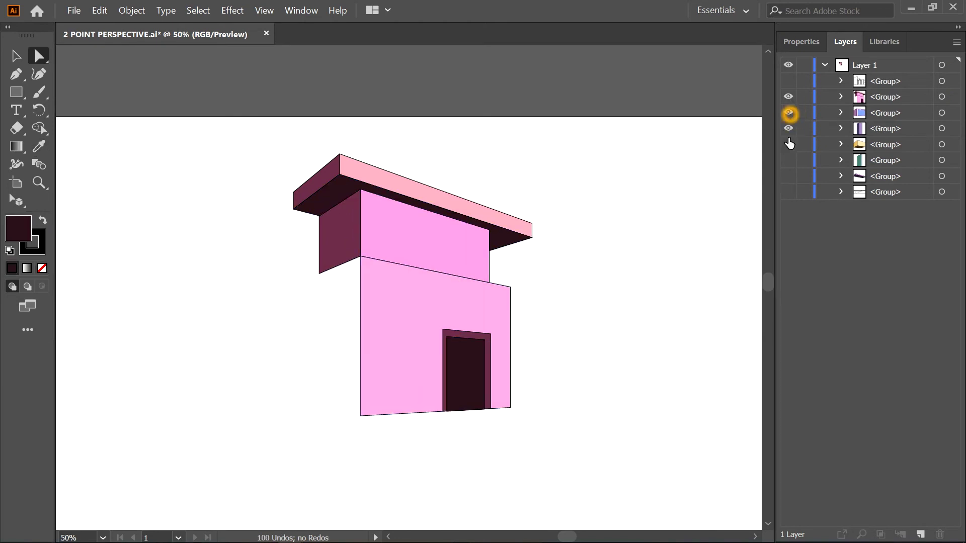
drag(788, 113, 792, 197)
drag(876, 100, 878, 182)
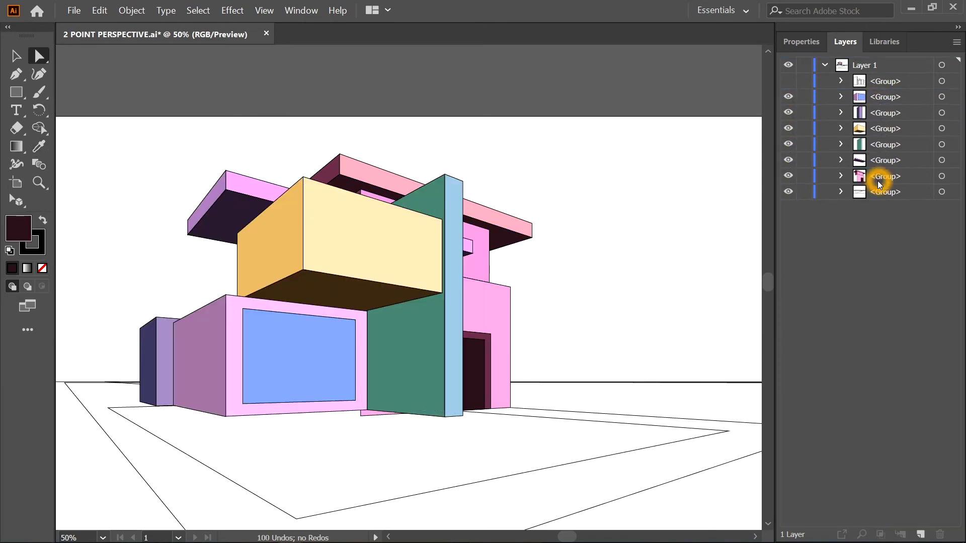
click(371, 416)
Lock the other building groups, leaving the pink building editable
scroll(510, 406, up, 1)
scroll(517, 410, up, 1)
key(shift+v)
click(477, 416)
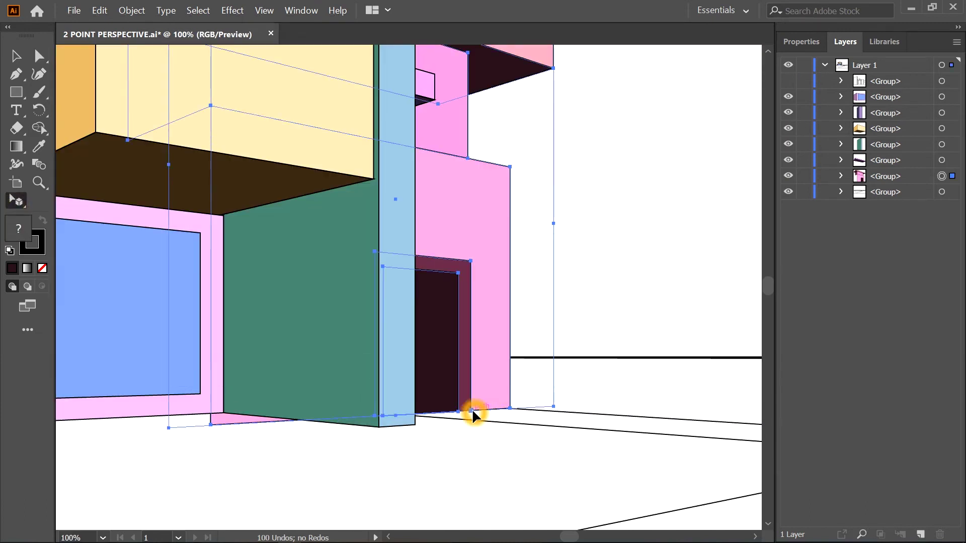
click(475, 417)
click(803, 191)
drag(803, 160, 804, 96)
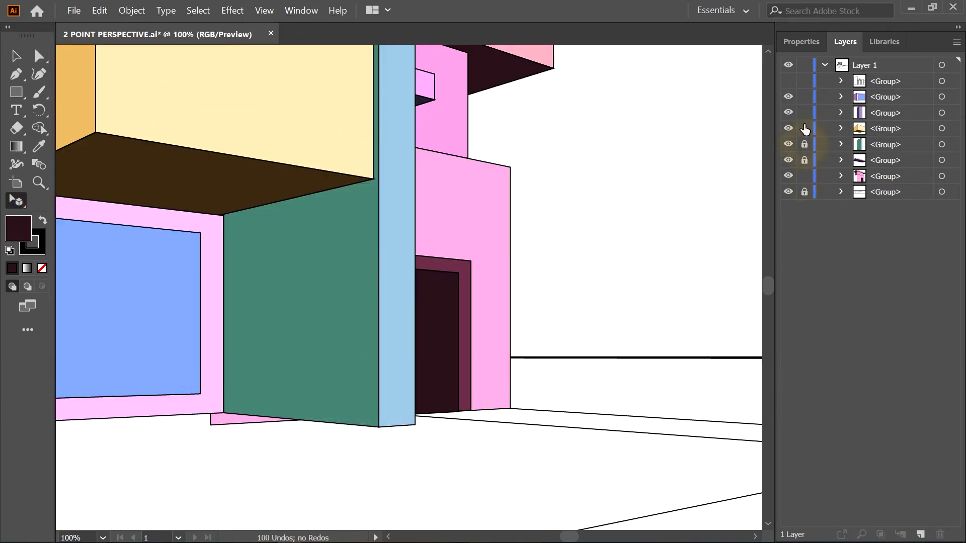
Nudge the pink building left with Perspective Selection, then undo the last move
click(212, 426)
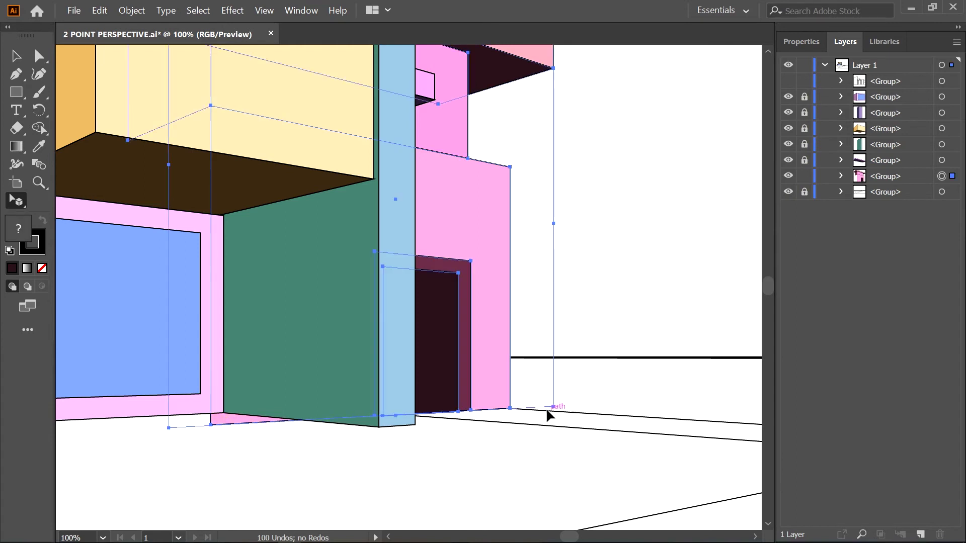
mouse_move(510, 410)
mouse_down()
mouse_move(376, 418)
mouse_move(467, 403)
mouse_up()
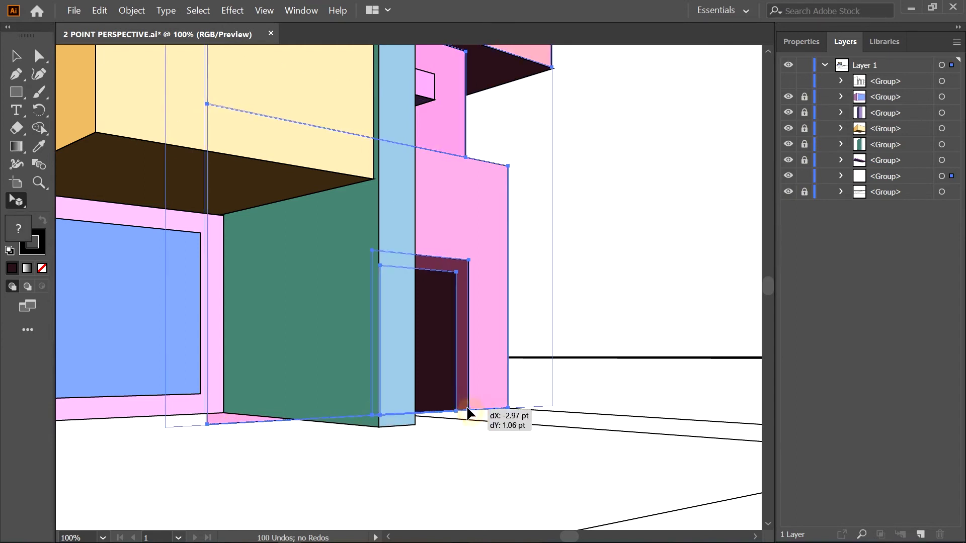
drag(468, 403, 465, 399)
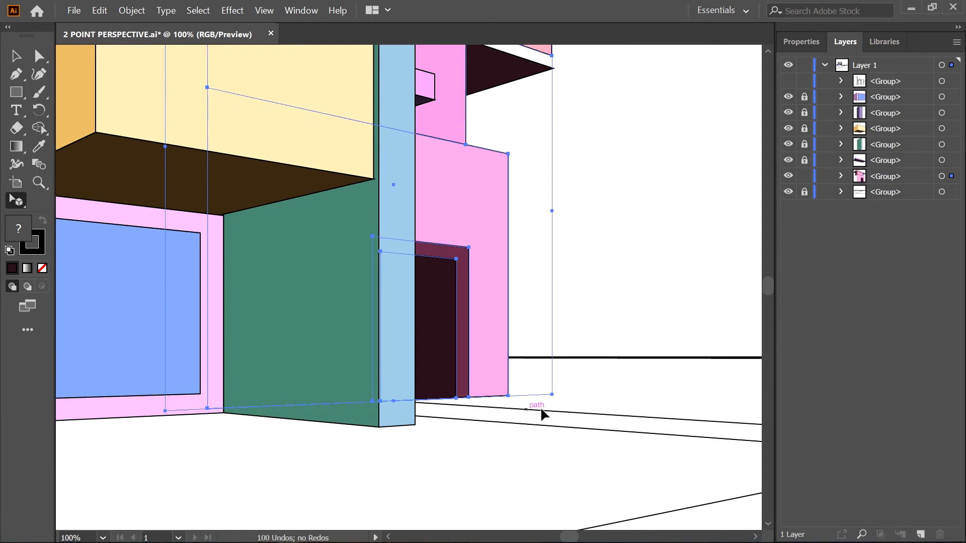
key(ctrl+0)
key(ctrl+z)
Move the pink building slightly up and lock its group
scroll(381, 340, up, 2)
scroll(380, 340, up, 1)
drag(334, 267, 451, 256)
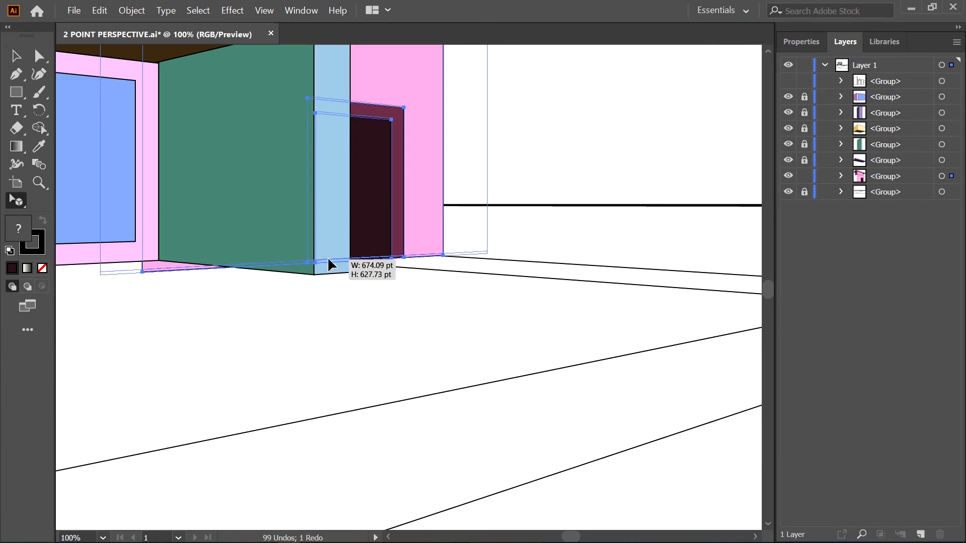
scroll(451, 257, down, 2)
scroll(485, 200, up, 2)
click(805, 176)
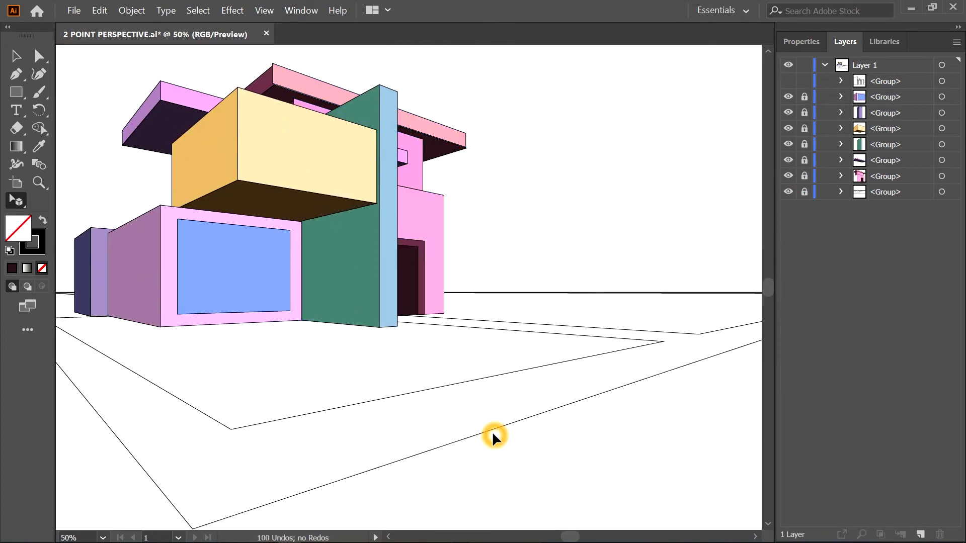
Show the wireframe street buildings group and zoom in on the column's base
click(788, 81)
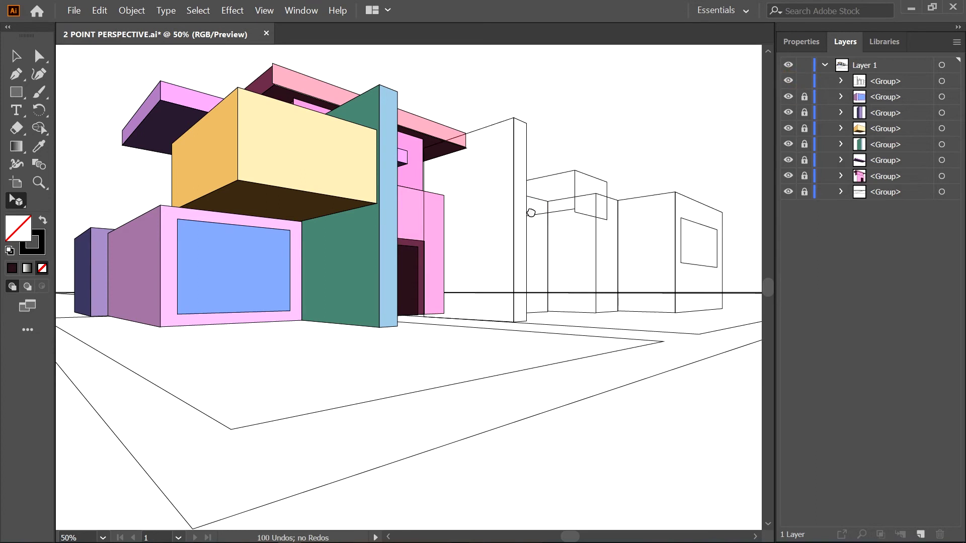
scroll(485, 304, up, 1)
scroll(462, 316, down, 2)
scroll(600, 346, right, 2)
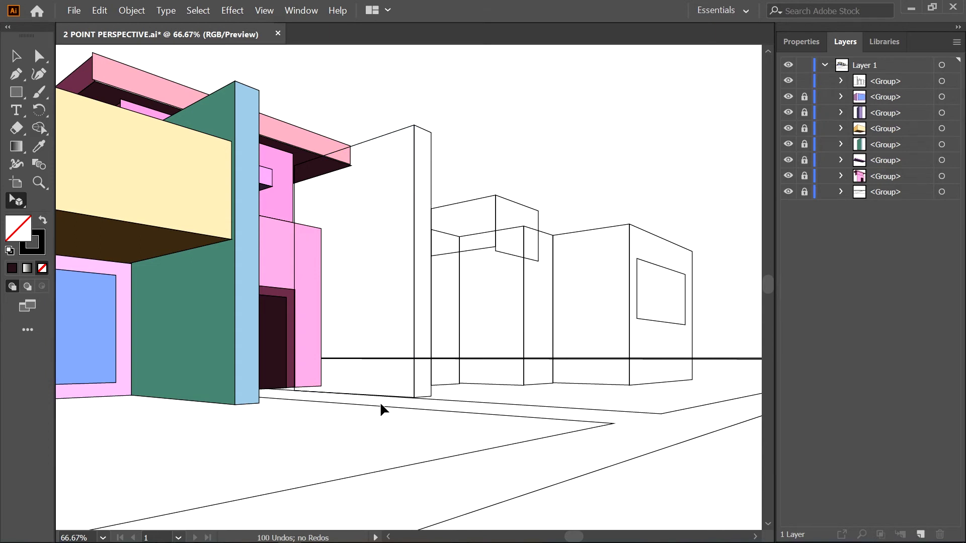
scroll(355, 410, up, 2)
click(503, 384)
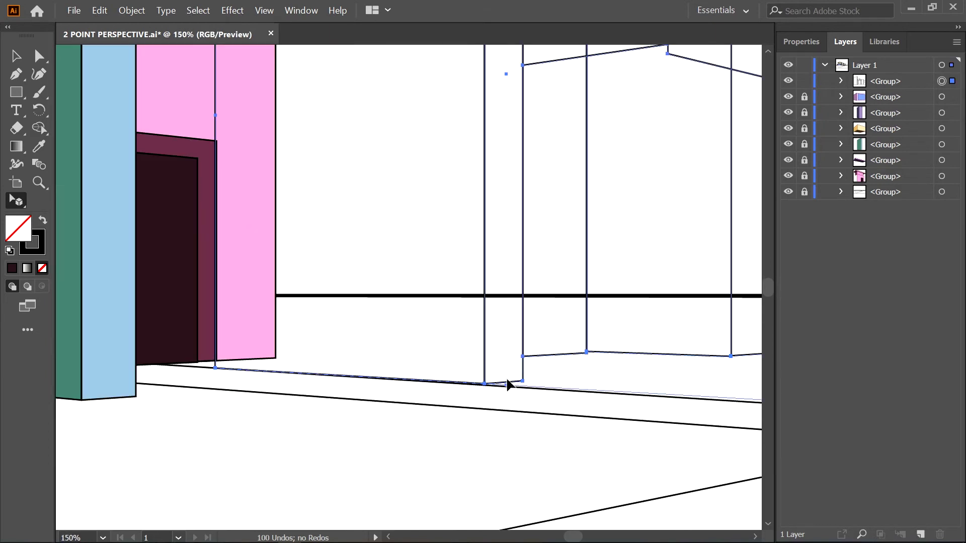
drag(522, 381, 522, 381)
click(448, 392)
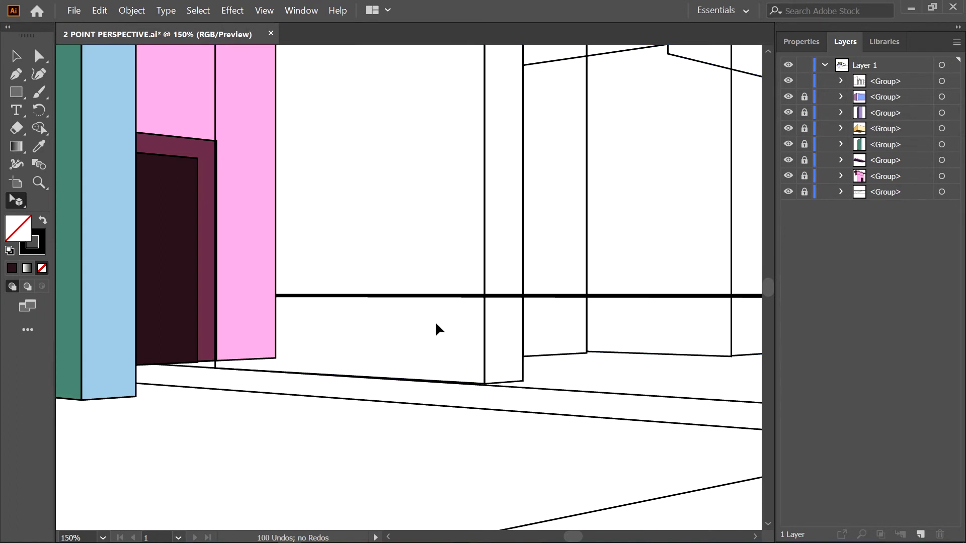
Try raising the column's bottom corners with Direct Selection, then undo the edit
key(a)
click(484, 385)
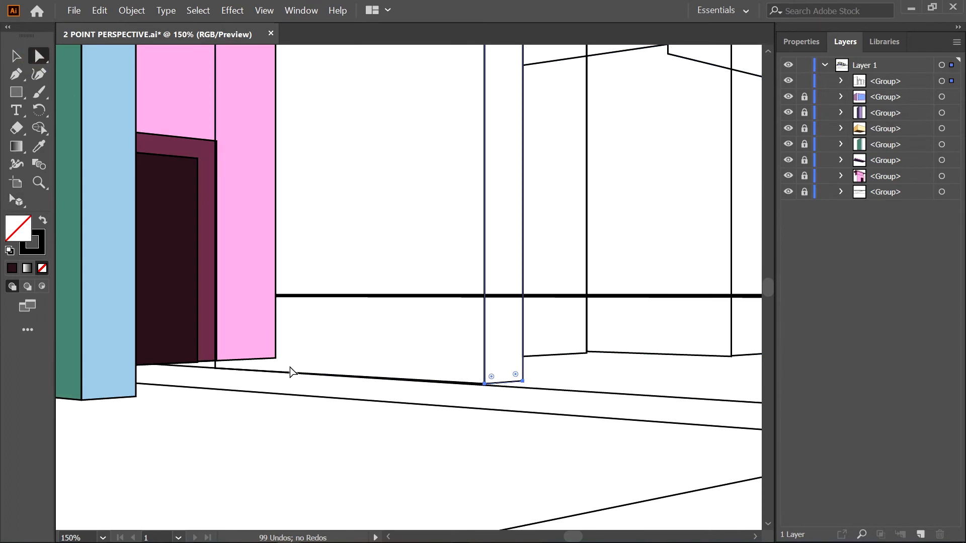
drag(485, 384, 484, 366)
click(484, 384)
click(216, 348)
click(484, 385)
drag(485, 386, 485, 365)
scroll(503, 334, down, 1)
key(ctrl+z)
scroll(491, 370, up, 2)
Select the column's two bottom anchors and drag them down to the ground line
click(542, 328)
click(491, 331)
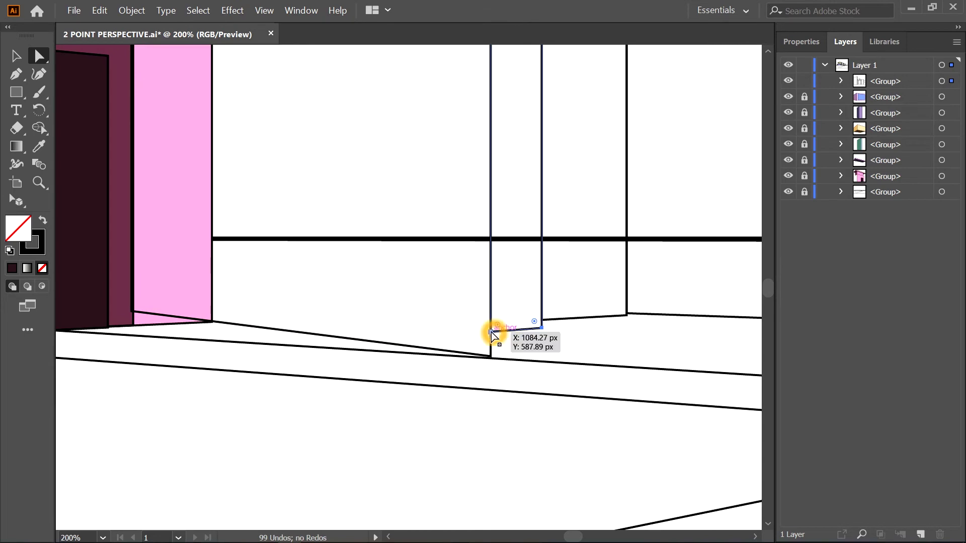
drag(491, 331, 491, 356)
scroll(582, 316, down, 2)
scroll(550, 205, up, 3)
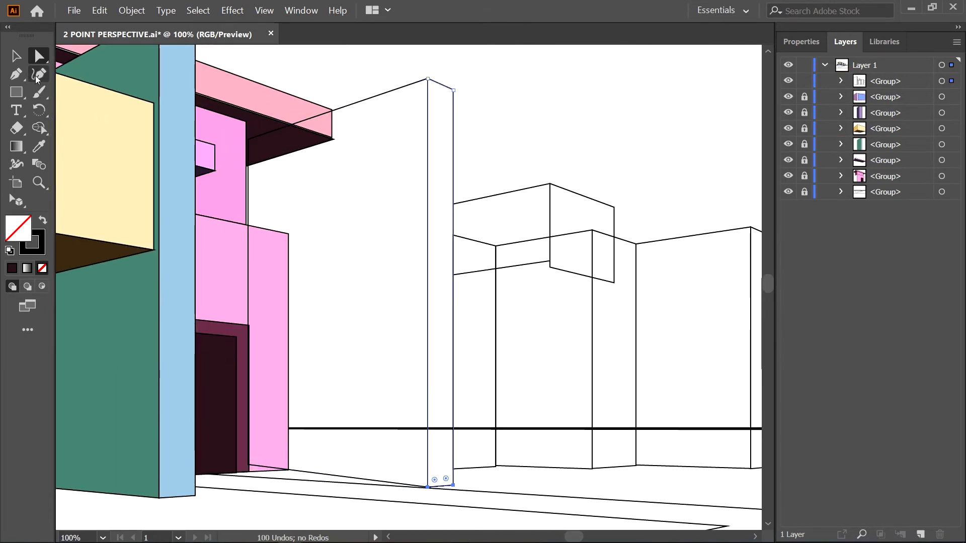
Fill the thin column and the large panel face with bright yellow
click(387, 93)
click(447, 88)
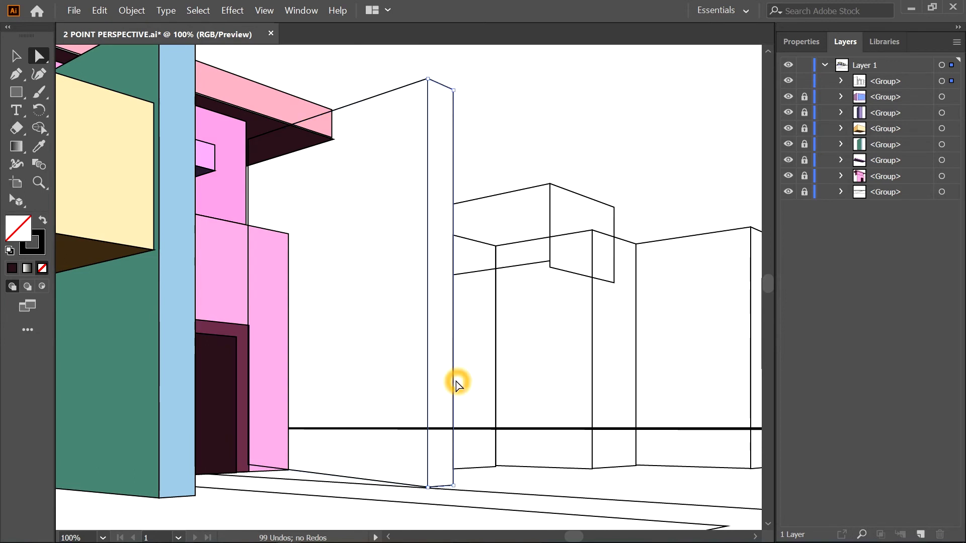
double_click(18, 228)
click(760, 268)
click(734, 109)
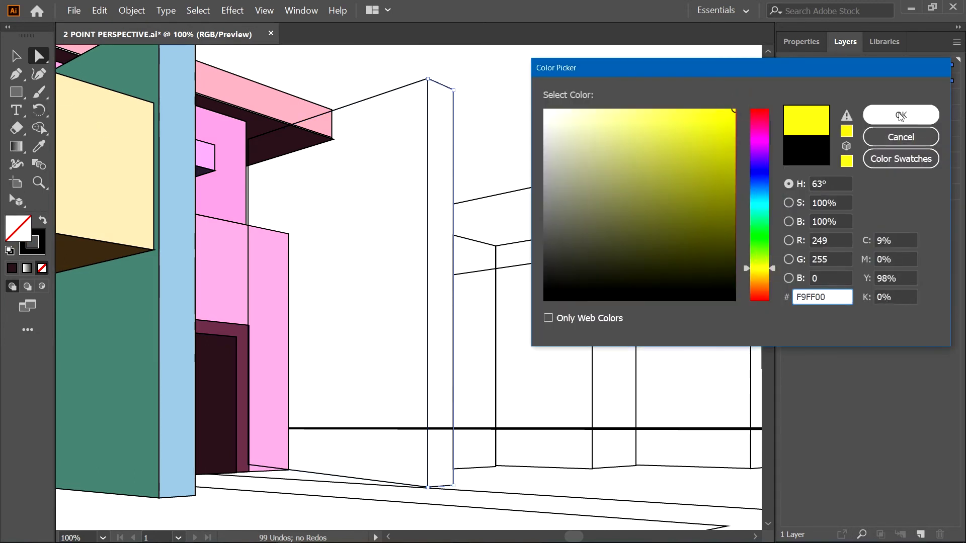
click(900, 117)
click(494, 222)
click(405, 88)
Change the large panel face to a muted olive brown
click(12, 268)
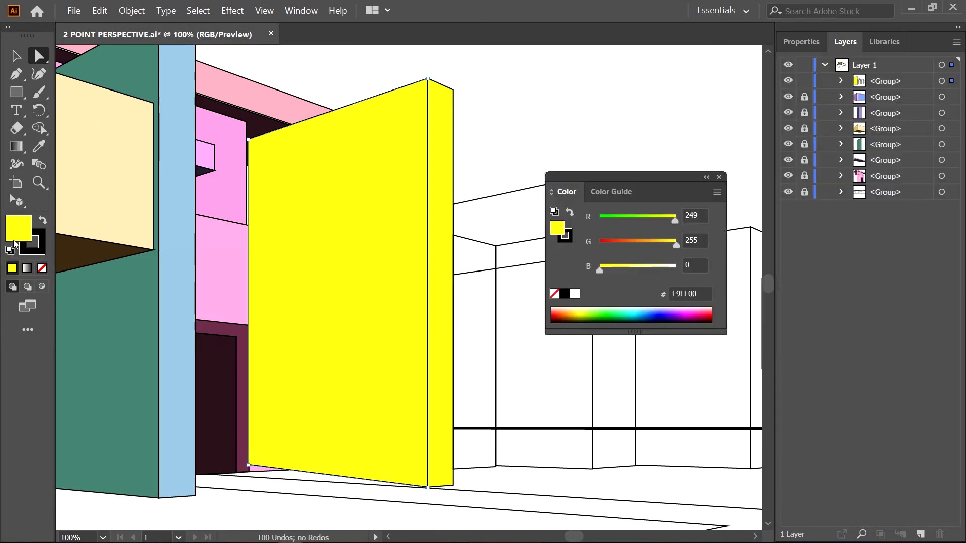
double_click(18, 227)
drag(696, 133, 642, 151)
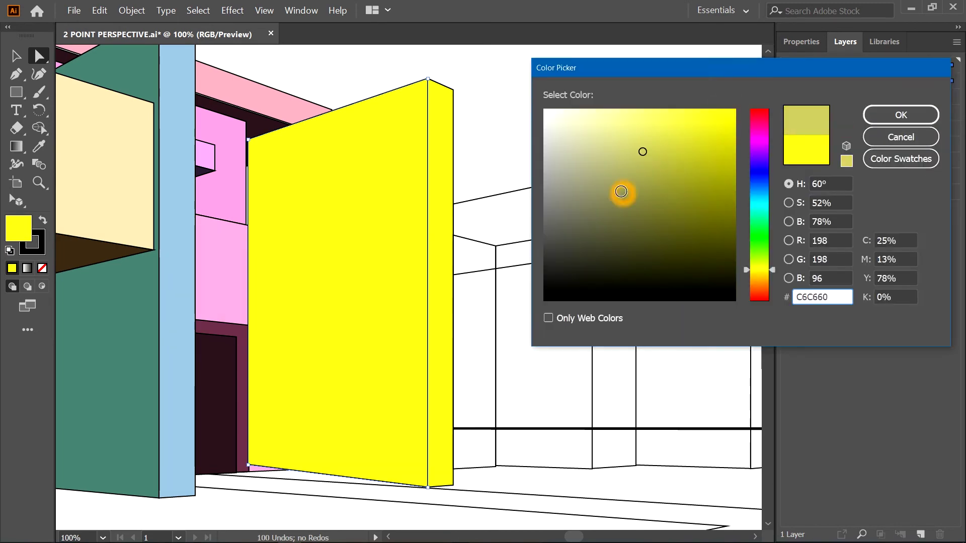
click(634, 212)
click(760, 277)
click(654, 195)
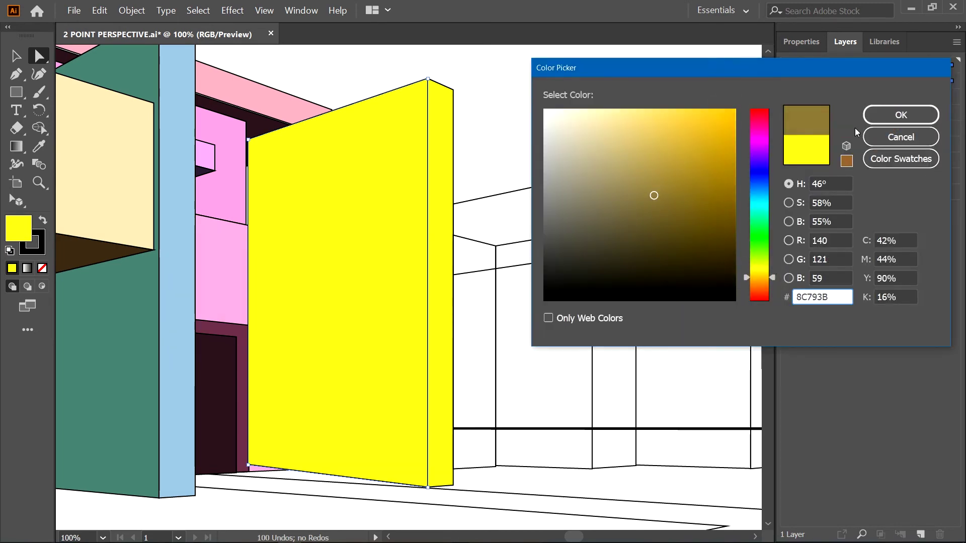
click(900, 115)
Recolour the thin column beside the olive panel a light orange
scroll(491, 204, down, 2)
click(464, 224)
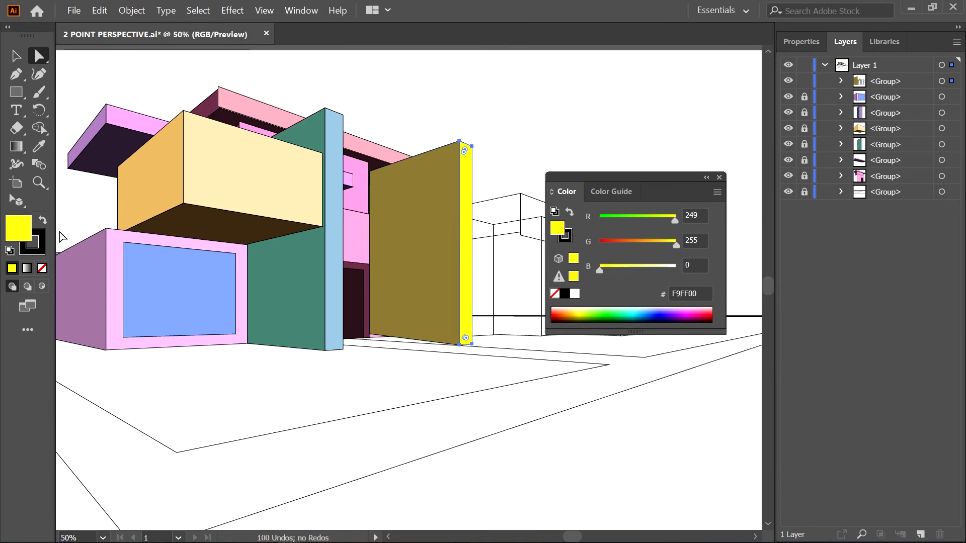
double_click(18, 228)
click(759, 281)
click(670, 142)
click(642, 126)
click(897, 115)
click(720, 178)
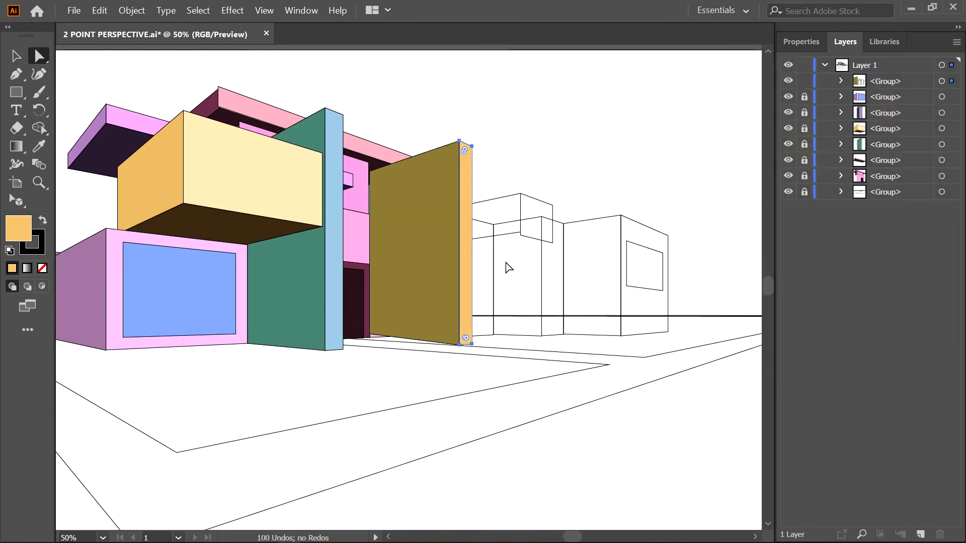
Fill the narrow left face of the background building light peach
click(840, 81)
scroll(524, 256, up, 1)
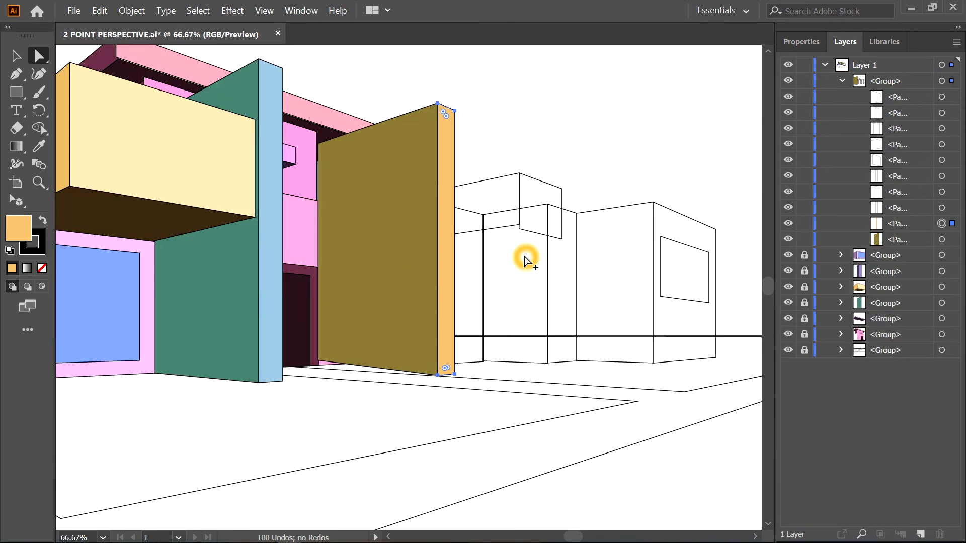
click(483, 288)
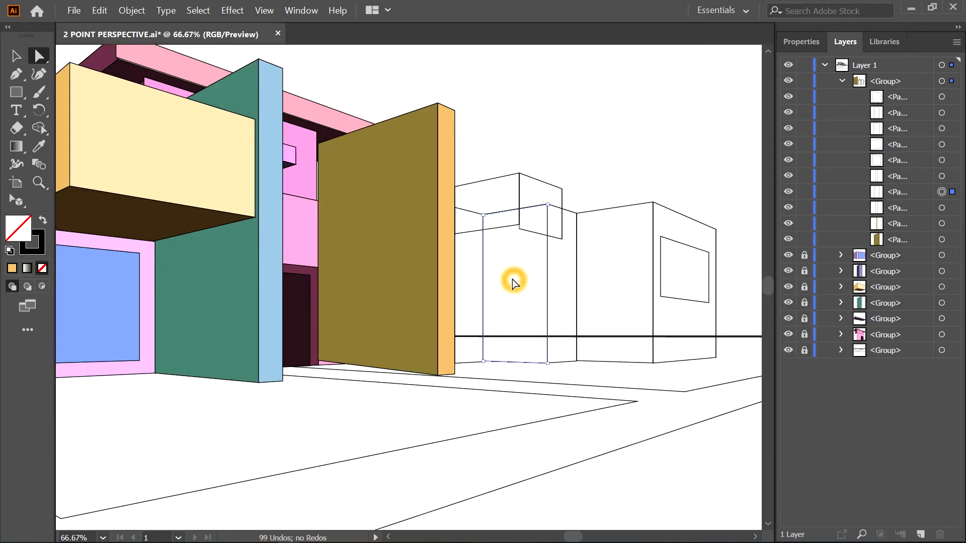
click(472, 211)
double_click(20, 229)
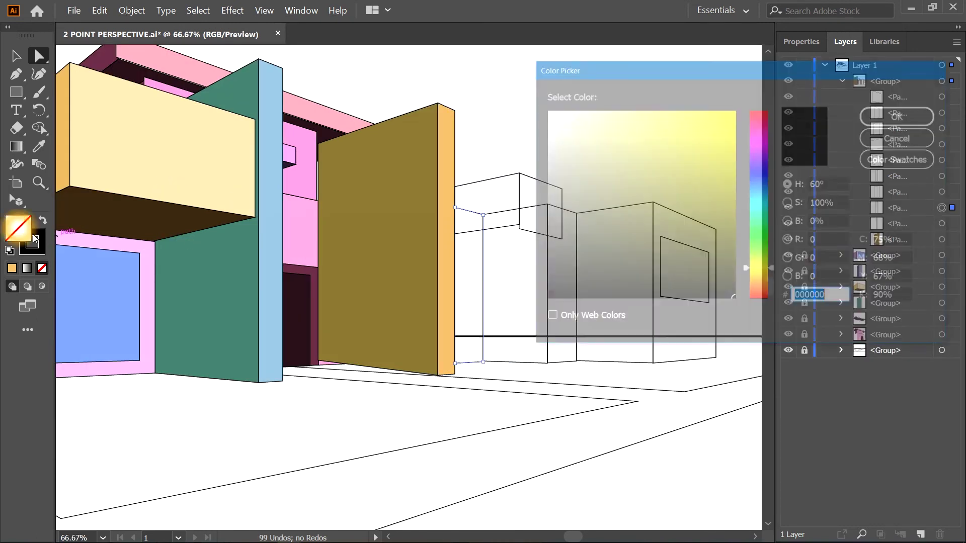
click(759, 287)
click(647, 108)
click(613, 109)
click(762, 295)
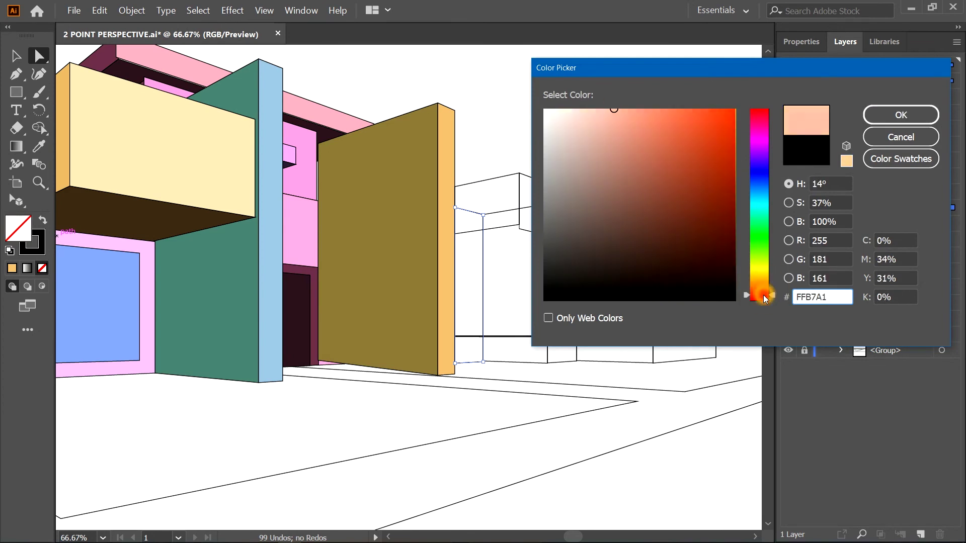
click(901, 114)
Eyedrop the peach onto the right face and fill the middle face brown 9E7764
click(549, 278)
key(i)
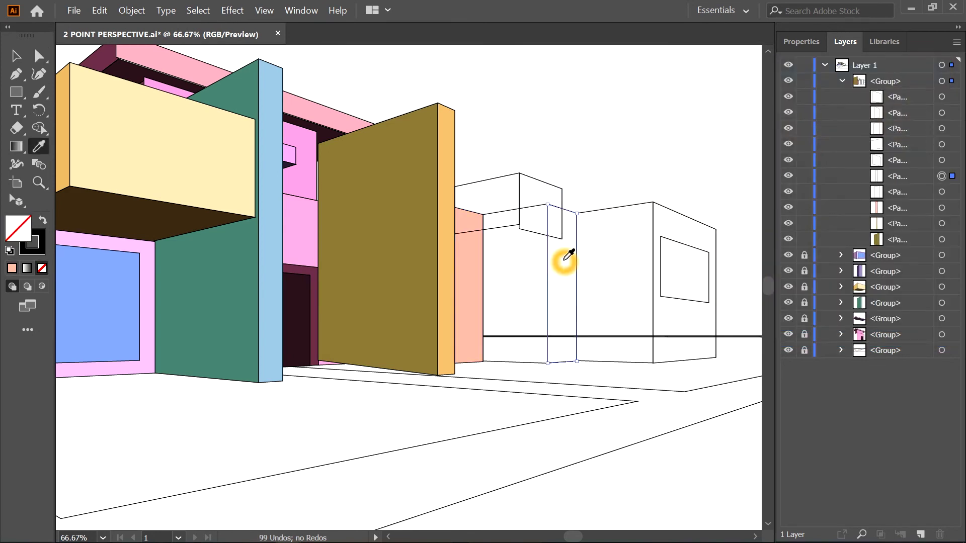
click(466, 282)
key(a)
click(503, 212)
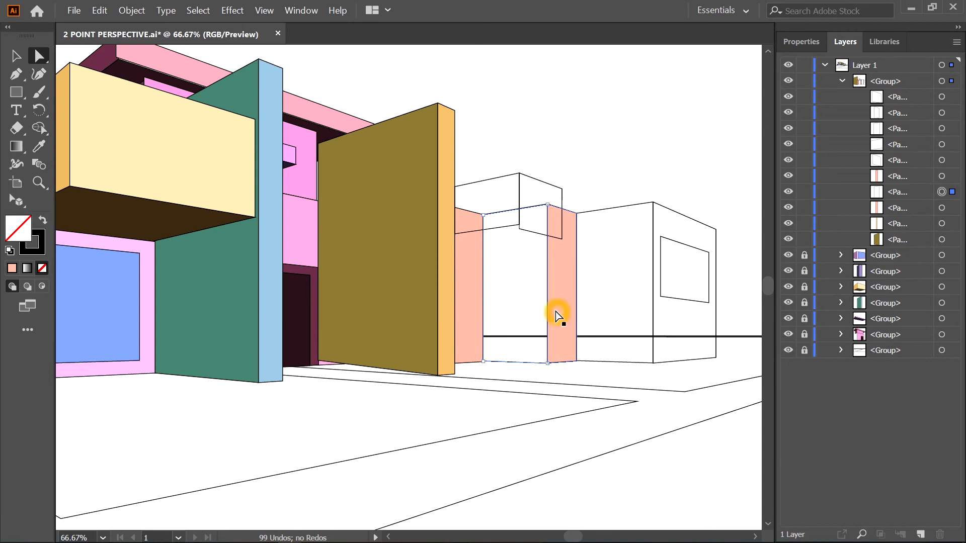
double_click(18, 228)
click(759, 287)
click(593, 115)
click(614, 181)
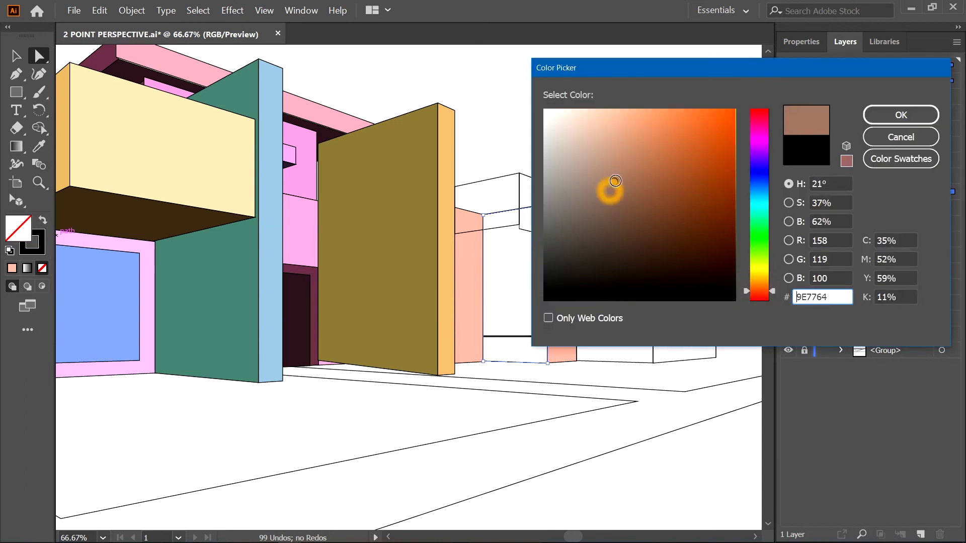
click(925, 114)
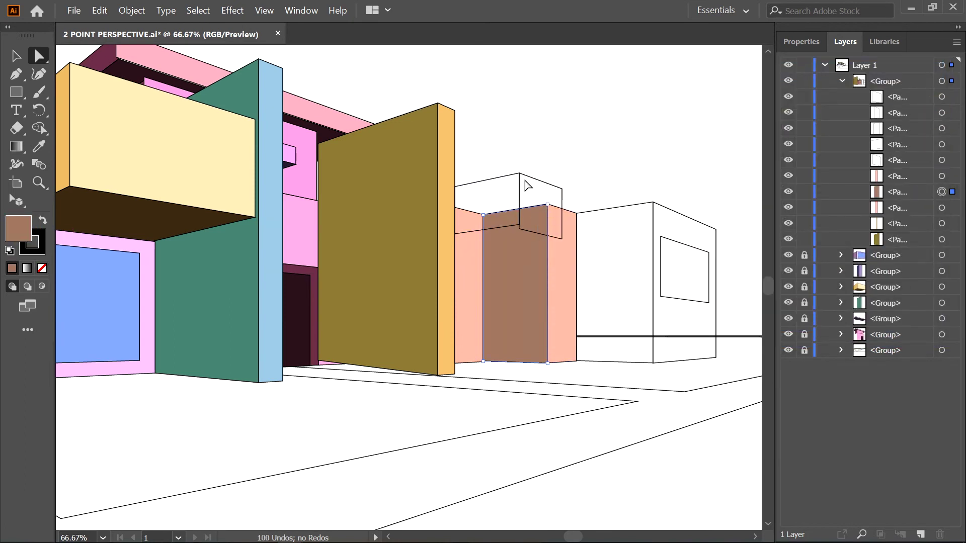
Colour the small box's right face pale mint and its top face green, mint behind the brown box
click(539, 250)
double_click(18, 228)
click(759, 222)
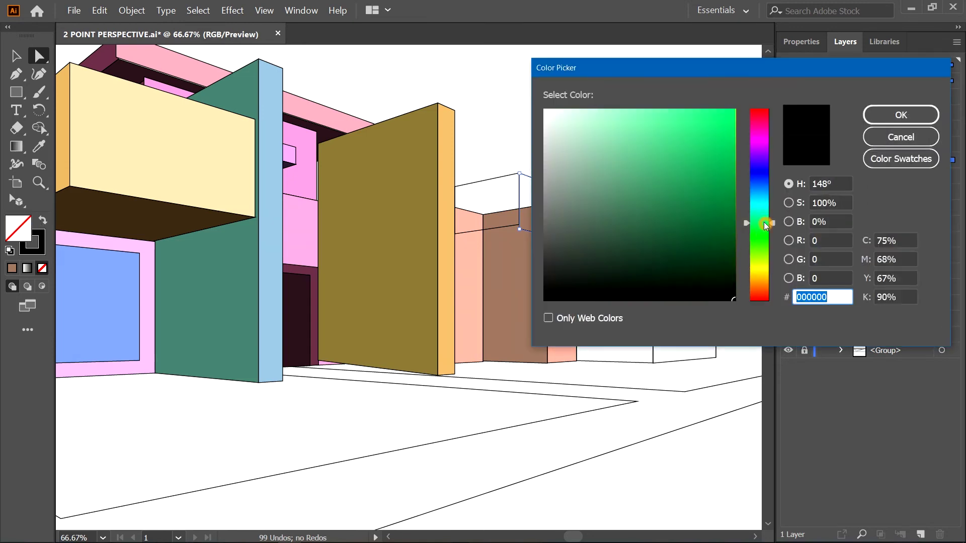
click(593, 114)
click(900, 115)
click(493, 179)
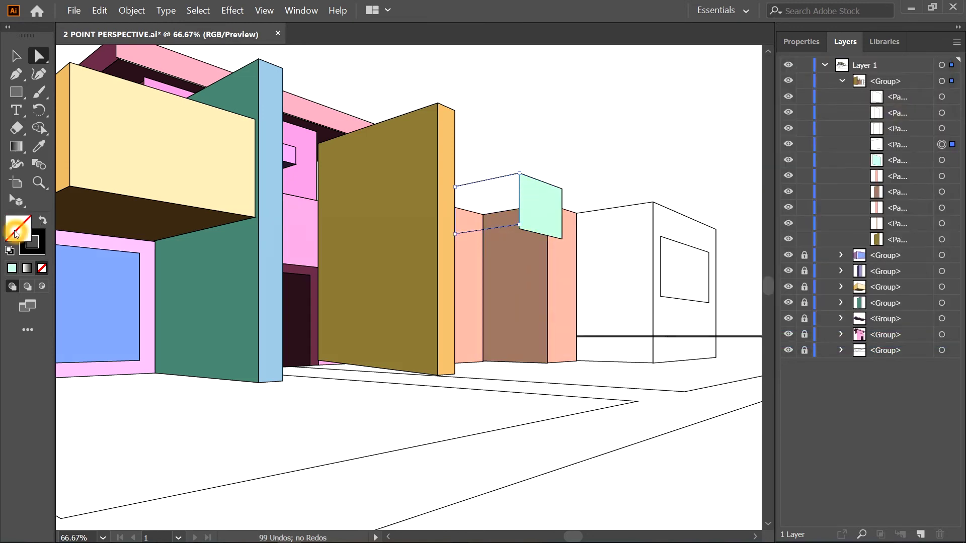
double_click(17, 228)
click(886, 115)
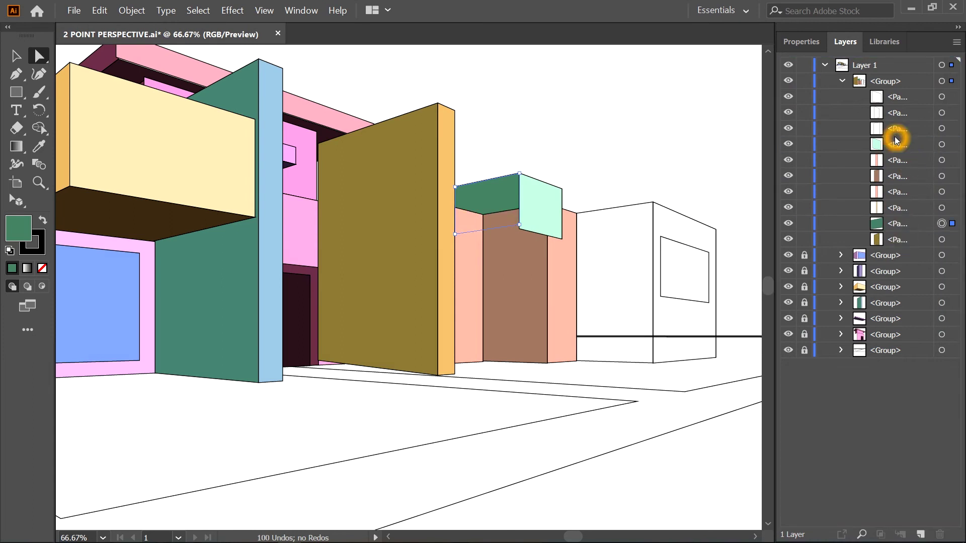
drag(895, 144, 895, 215)
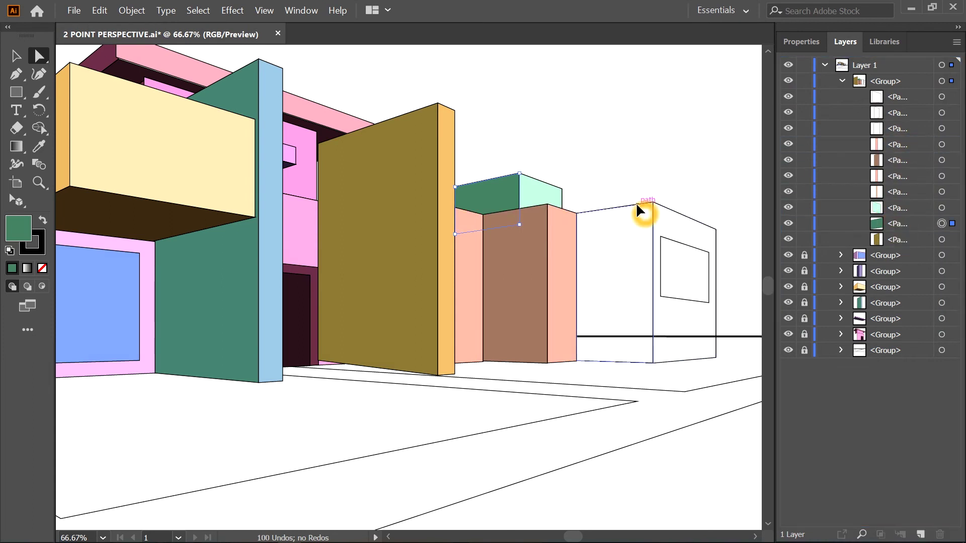
Colour the right box dark green in front, light green on the side, with a mid-green window
click(663, 285)
double_click(22, 230)
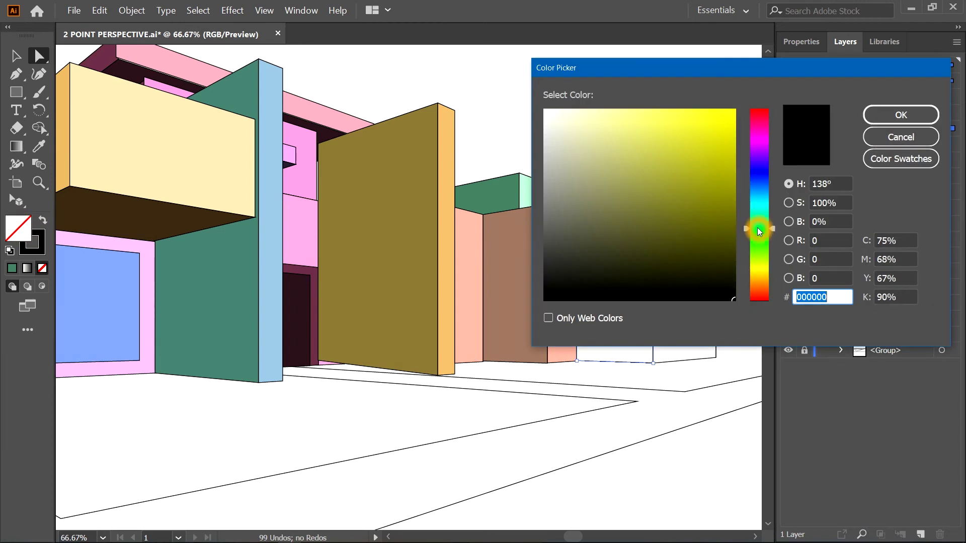
text(3B5E45)
text(324F2F)
key(Return)
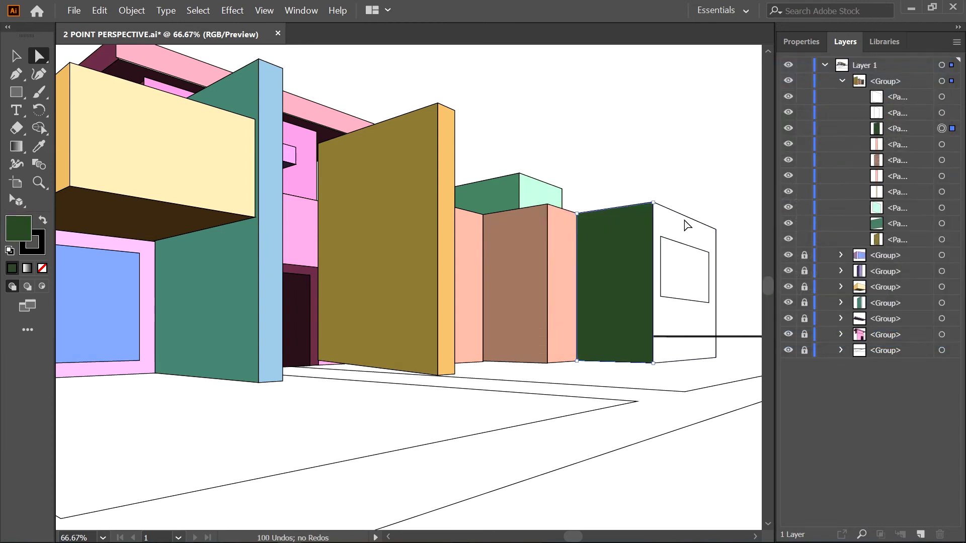
click(607, 119)
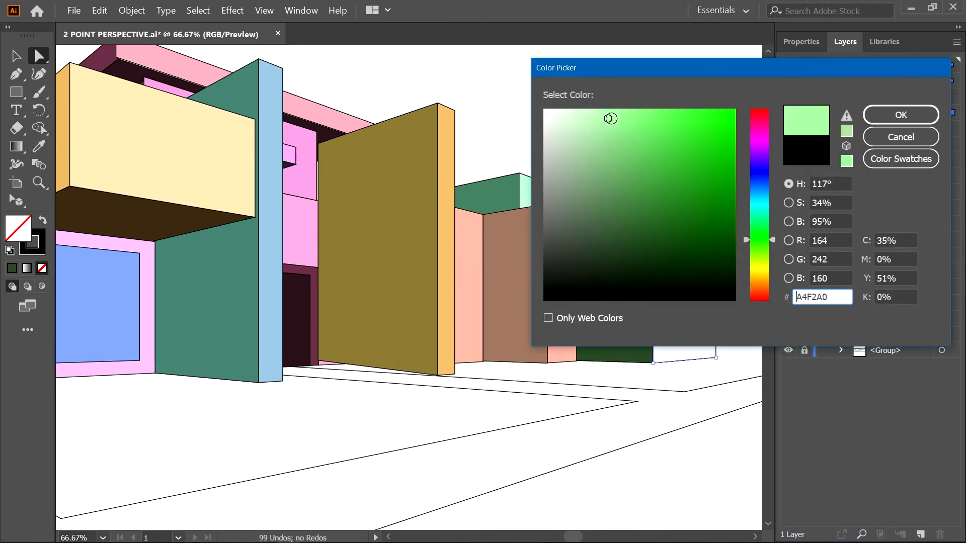
key(Return)
click(692, 246)
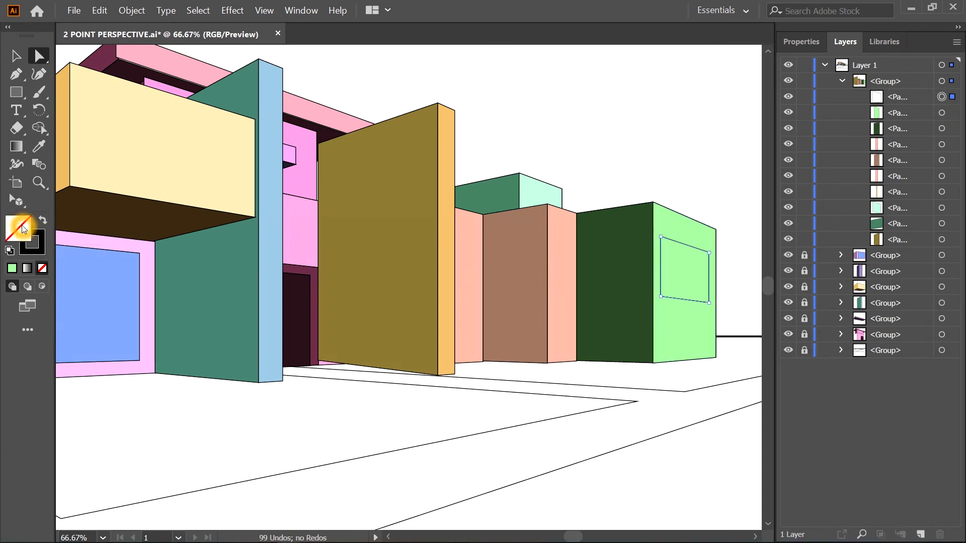
double_click(19, 229)
text(599B61)
click(901, 115)
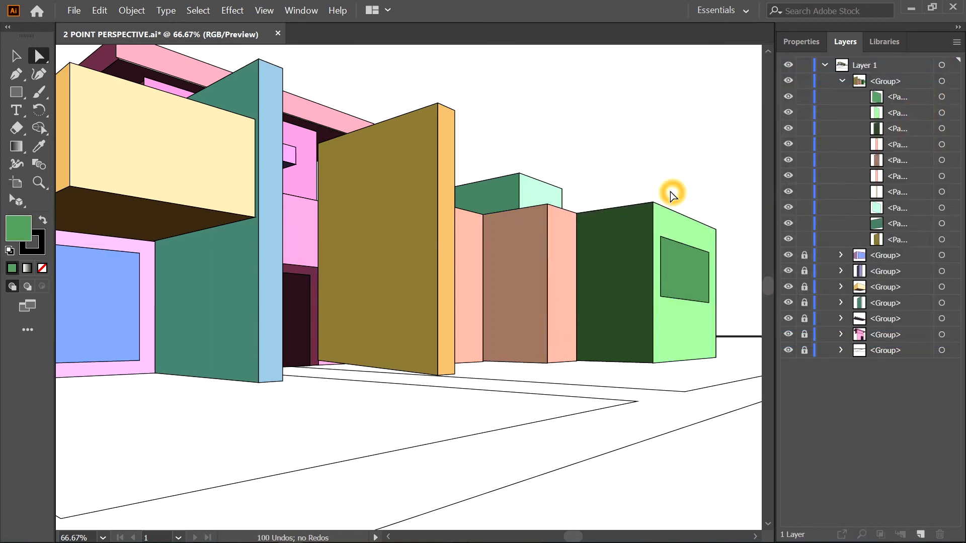
key(ctrl+0)
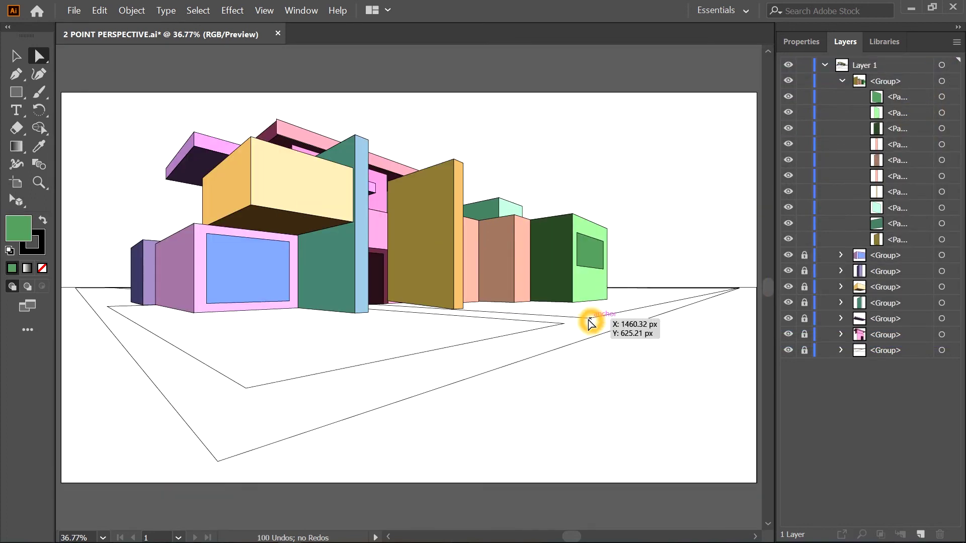
Fill the artboard-sized background rectangle mid grey 8E8E8E
click(842, 81)
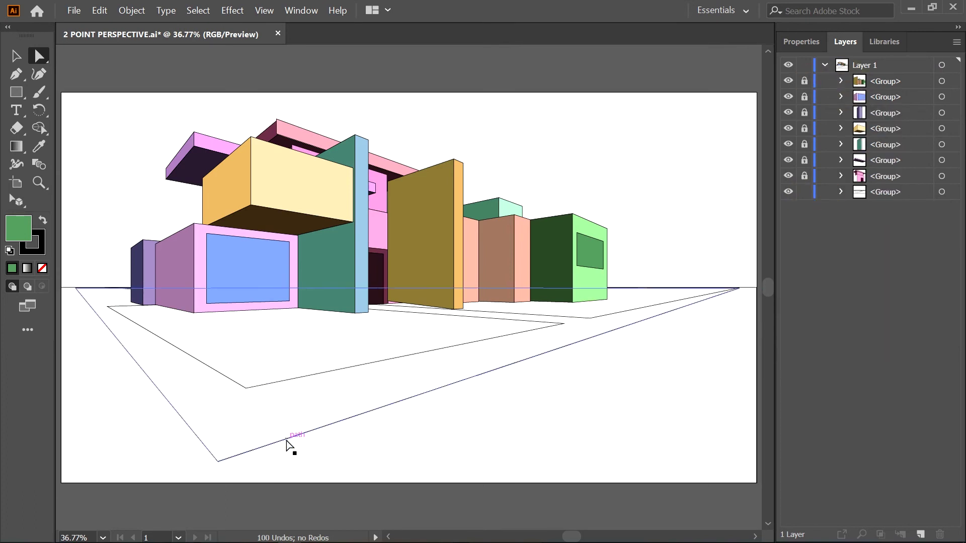
click(288, 454)
click(286, 482)
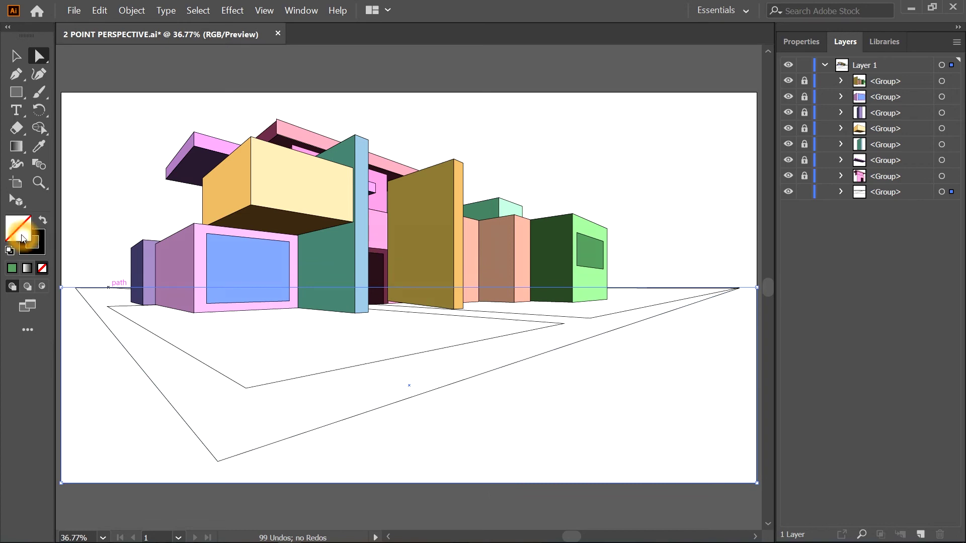
double_click(22, 238)
drag(571, 190, 546, 205)
click(883, 112)
Fill the outer floor white and the inner floor dark grey, eyedropping it for the right strip
click(466, 382)
double_click(20, 231)
drag(577, 126, 543, 108)
click(900, 115)
double_click(18, 228)
mouse_move(606, 165)
mouse_down()
mouse_move(536, 192)
mouse_move(517, 244)
mouse_up()
click(901, 118)
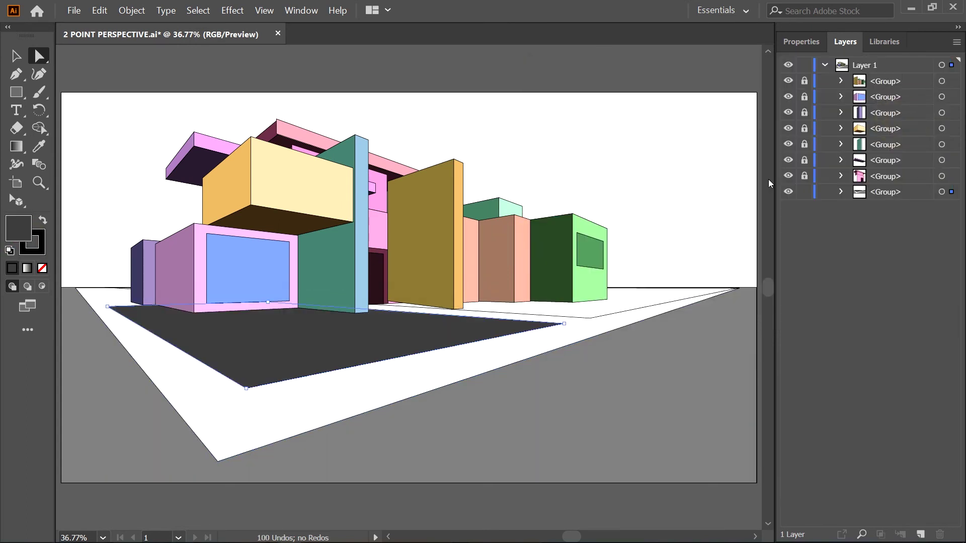
key(i)
click(401, 334)
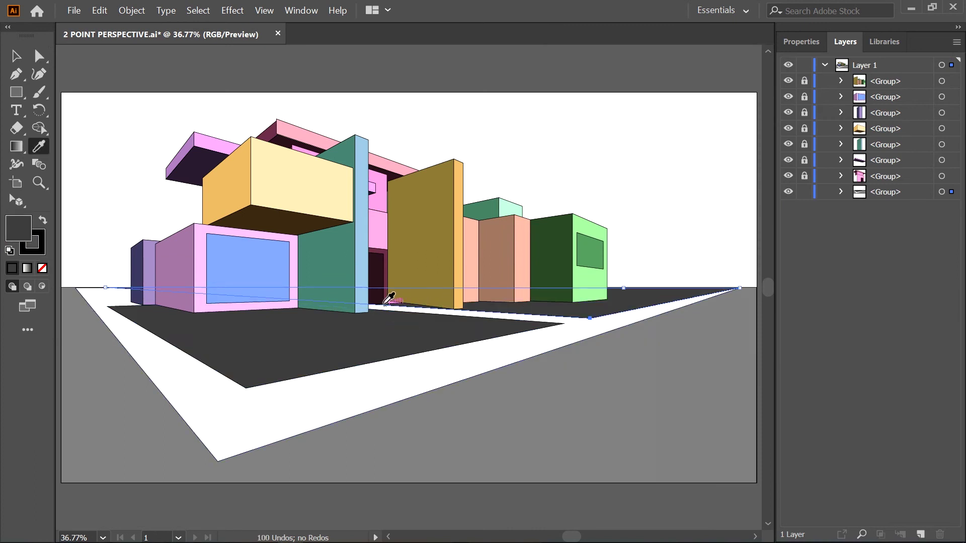
Apply the dark grey to the strip under the right buildings; a horizon-point move is undone
click(44, 56)
scroll(394, 301, up, 5)
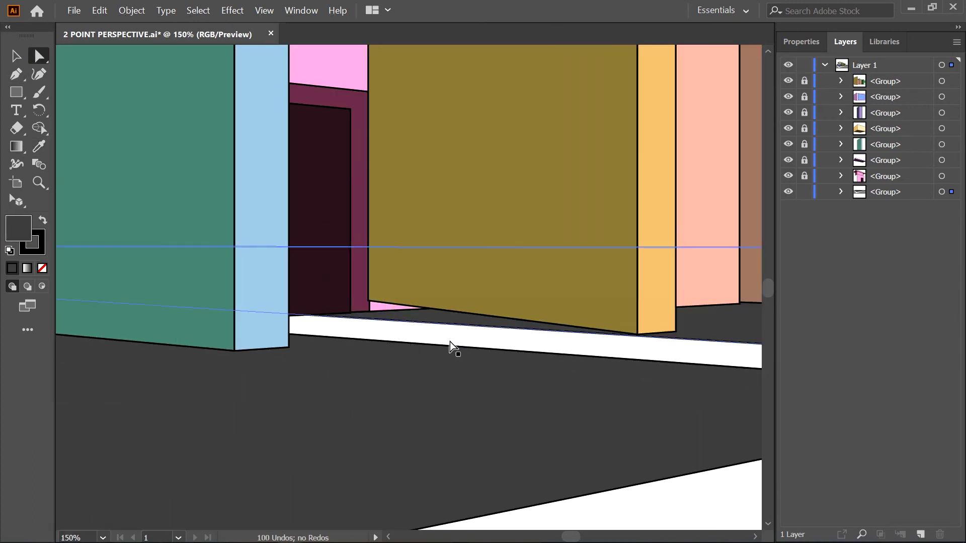
scroll(345, 334, down, 1)
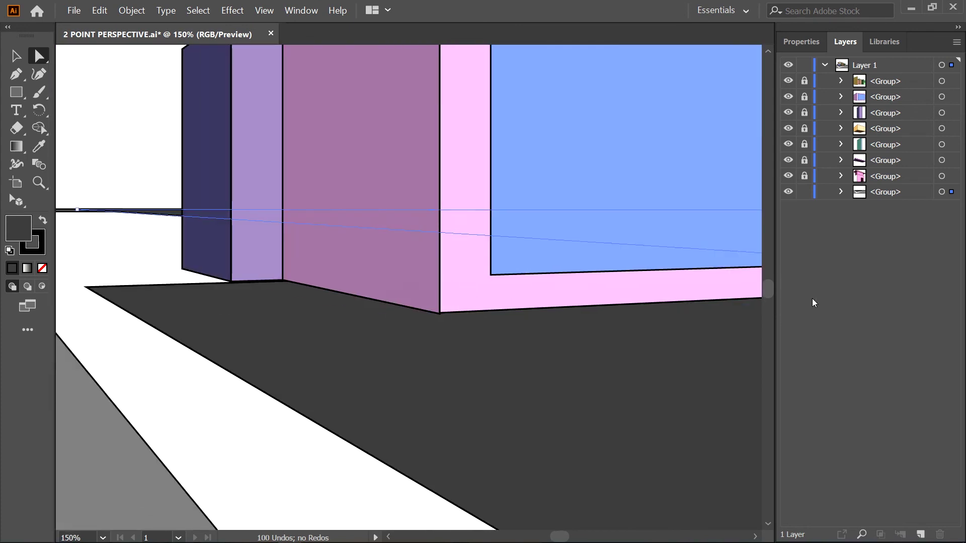
scroll(587, 299, down, 1)
mouse_move(587, 299)
mouse_down()
mouse_move(313, 271)
mouse_move(330, 282)
mouse_up()
mouse_move(98, 227)
mouse_down()
mouse_move(346, 219)
mouse_move(365, 230)
mouse_move(197, 224)
mouse_up()
key(ctrl+z)
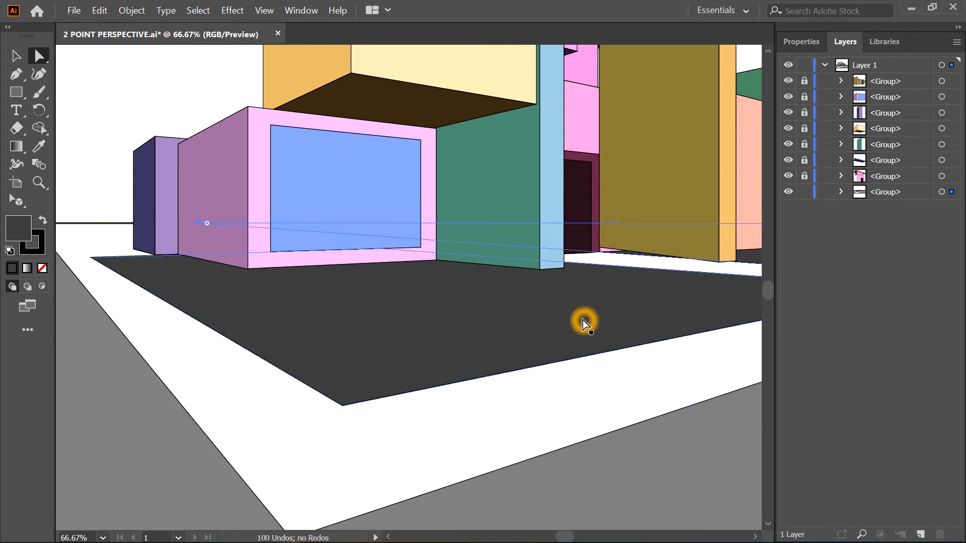
key(ctrl+minus)
key(ctrl+minus)
scroll(522, 344, up, 3)
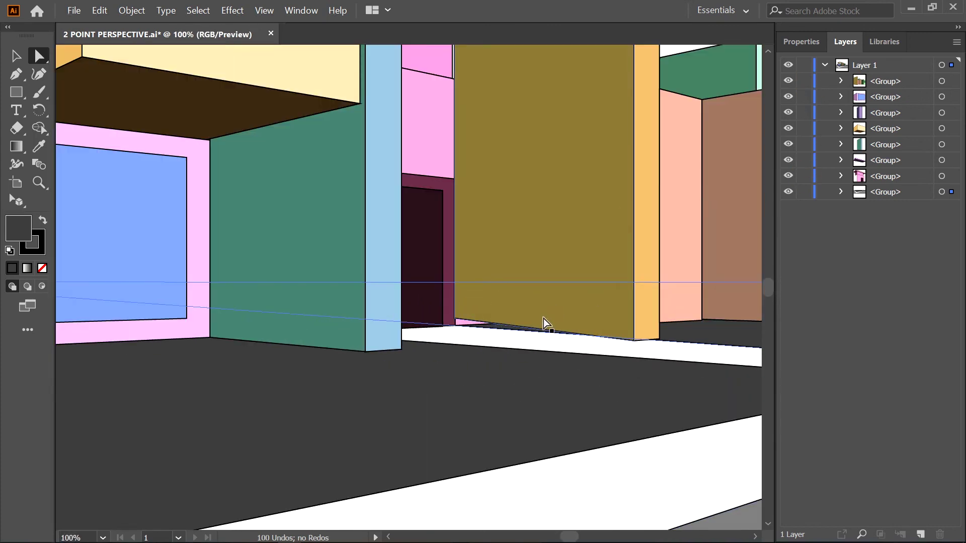
key(ctrl+z)
Drag the olive wall's and orange column's bottom anchors down onto the street line
click(454, 319)
click(634, 342)
click(638, 341)
drag(455, 318, 456, 324)
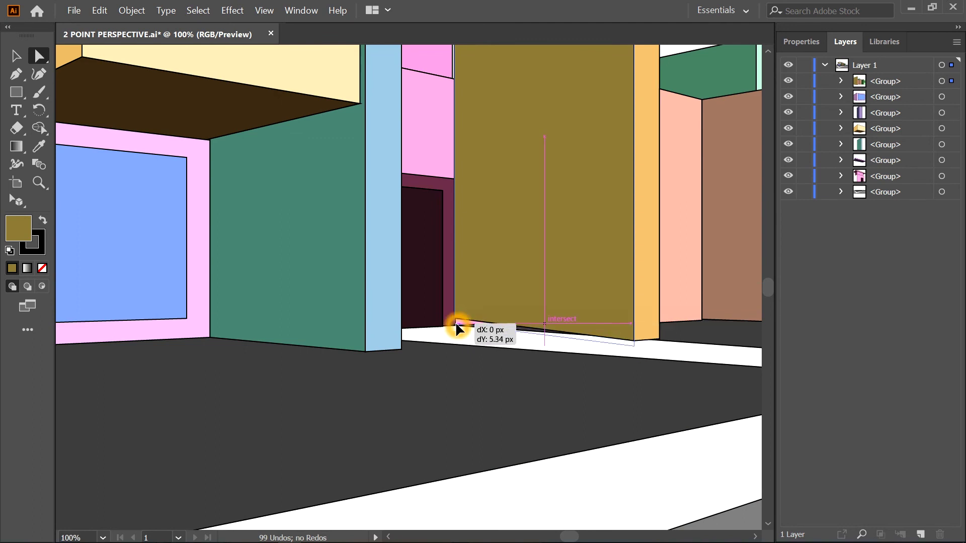
drag(634, 342, 636, 347)
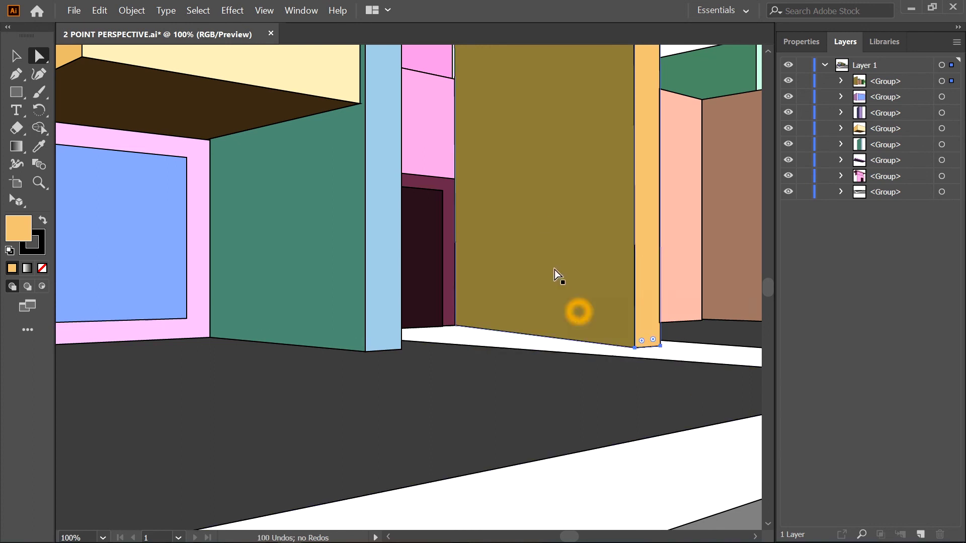
key(ctrl+minus)
click(661, 209)
key(ctrl+0)
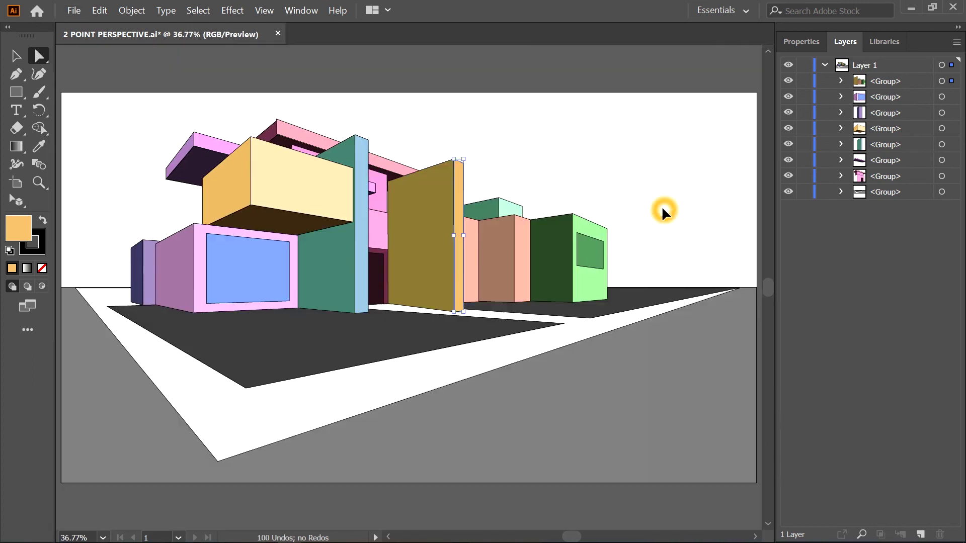
click(626, 374)
click(646, 207)
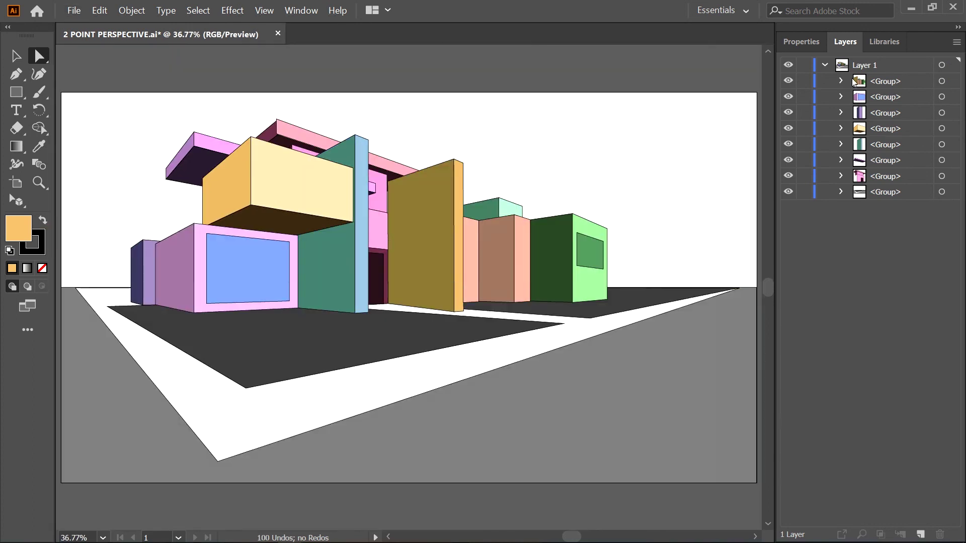
Draw a rectangle covering the whole artboard and fill it blue-violet
click(841, 192)
click(885, 191)
click(16, 92)
drag(62, 93, 757, 485)
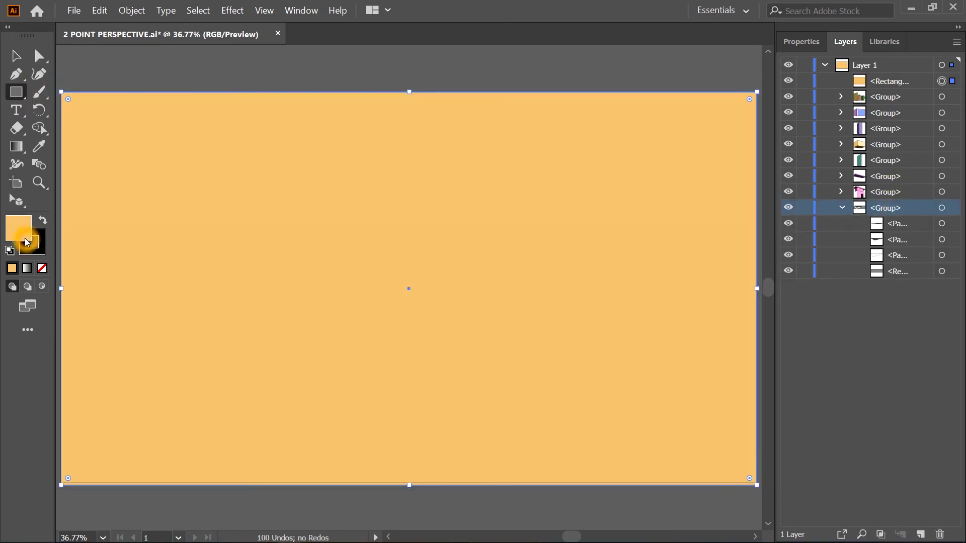
double_click(18, 229)
click(758, 173)
drag(757, 202, 755, 181)
click(602, 105)
click(901, 115)
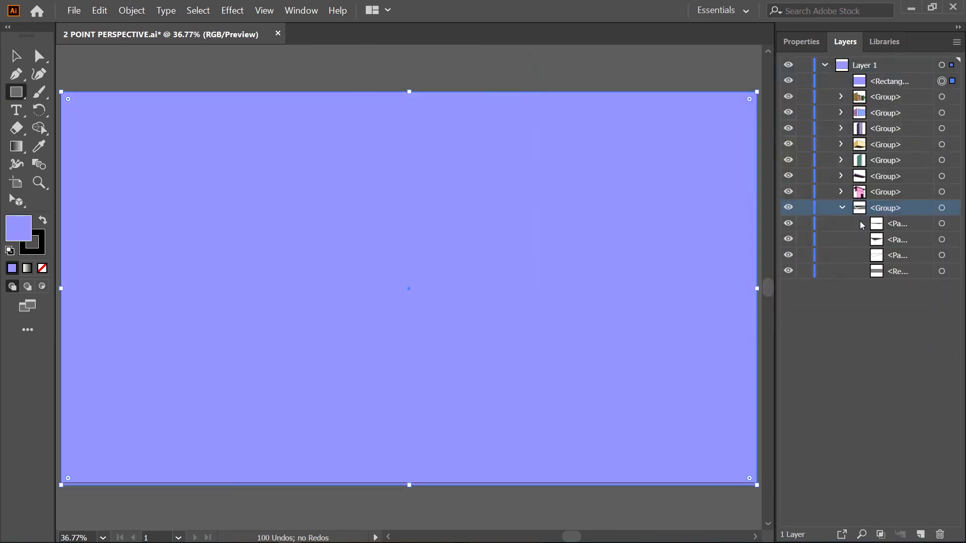
Move the sky rectangle to the bottom of the ground group in Layers and save
click(903, 82)
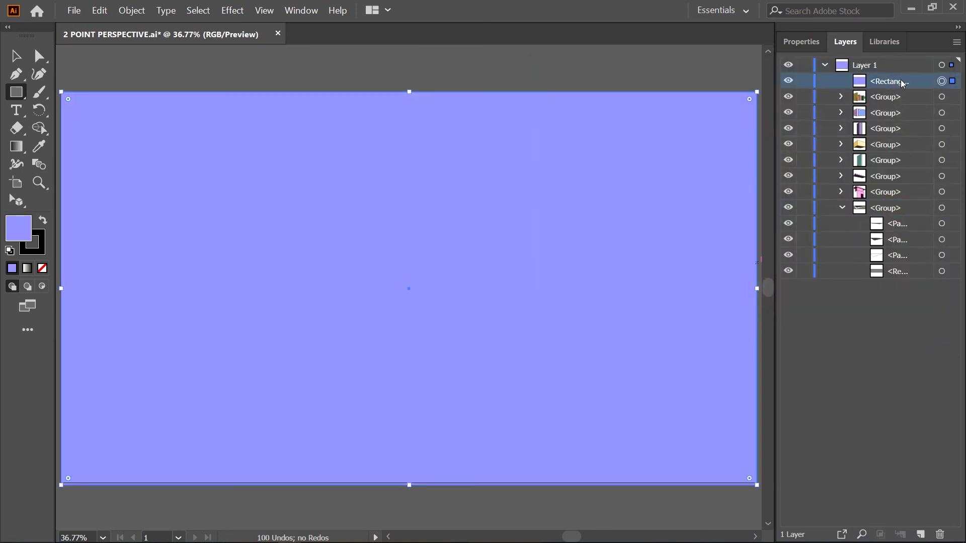
click(908, 172)
drag(955, 214, 900, 277)
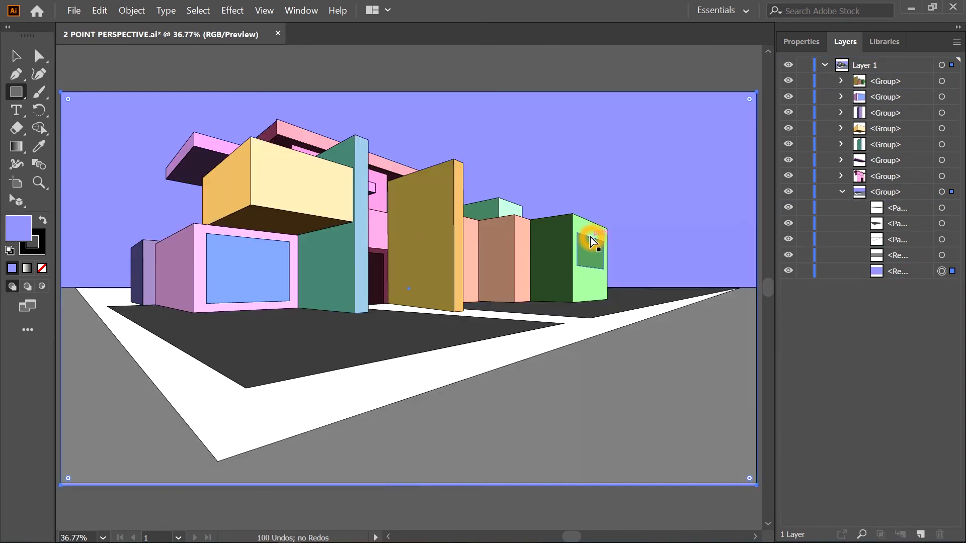
ctrl+click(548, 132)
key(ctrl+s)
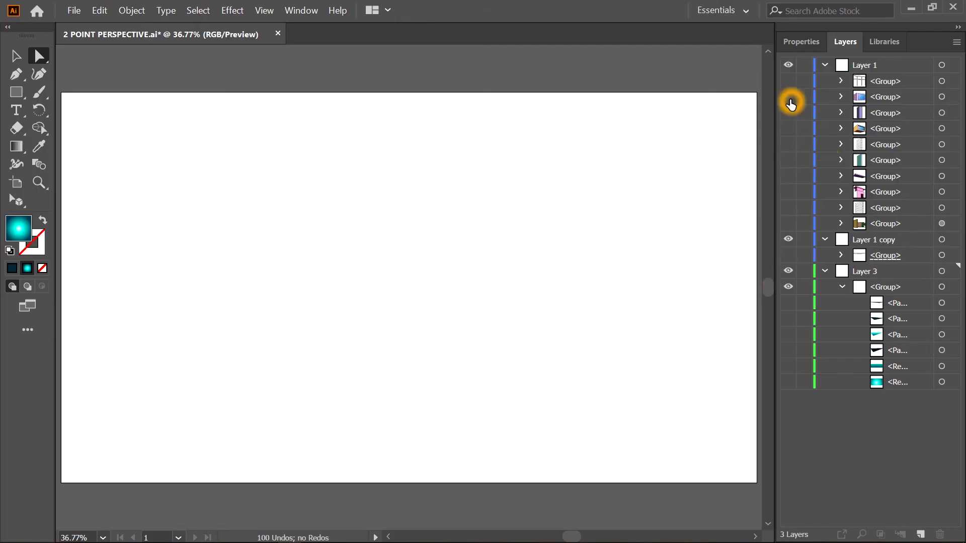
Make the textured building's boxes, mullions, outlines, roof and striped walls visible
click(788, 98)
click(788, 83)
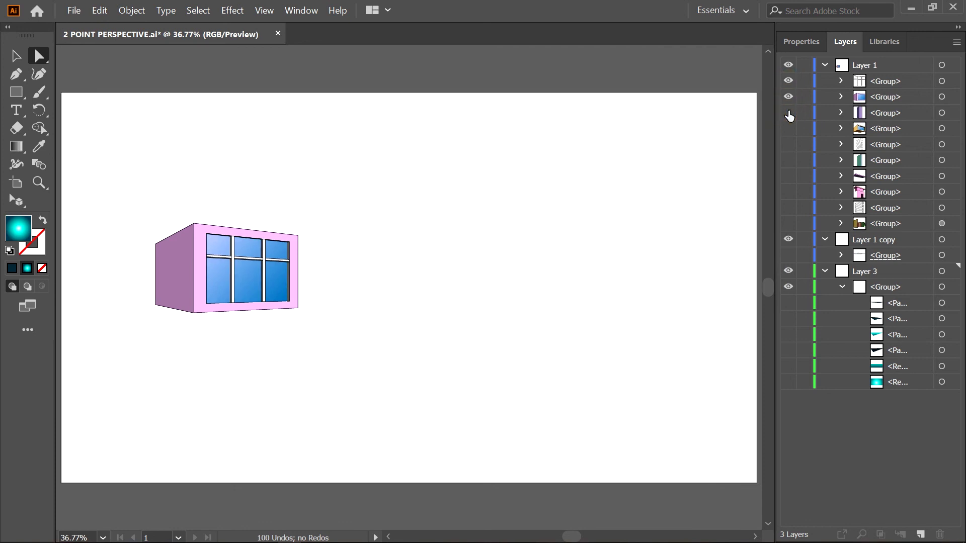
click(788, 113)
click(789, 129)
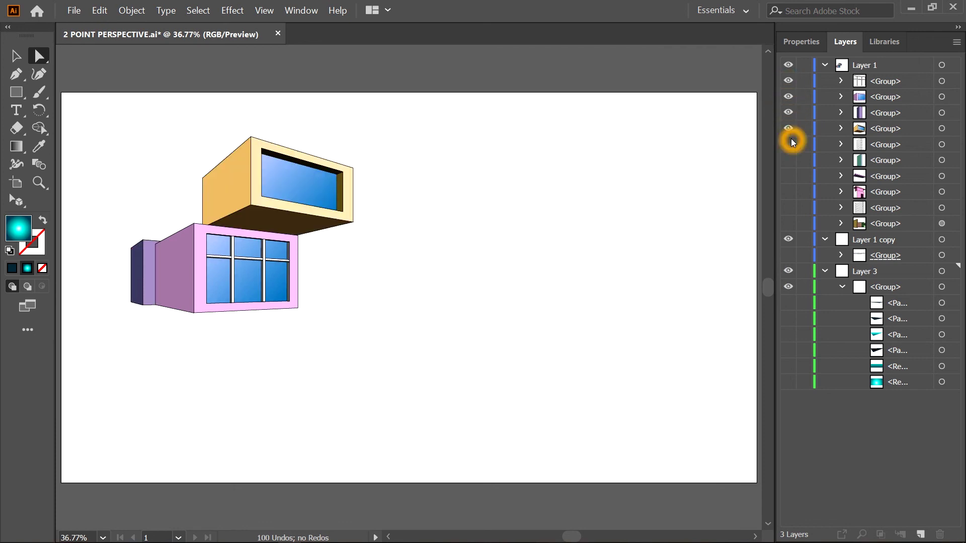
click(788, 145)
click(789, 160)
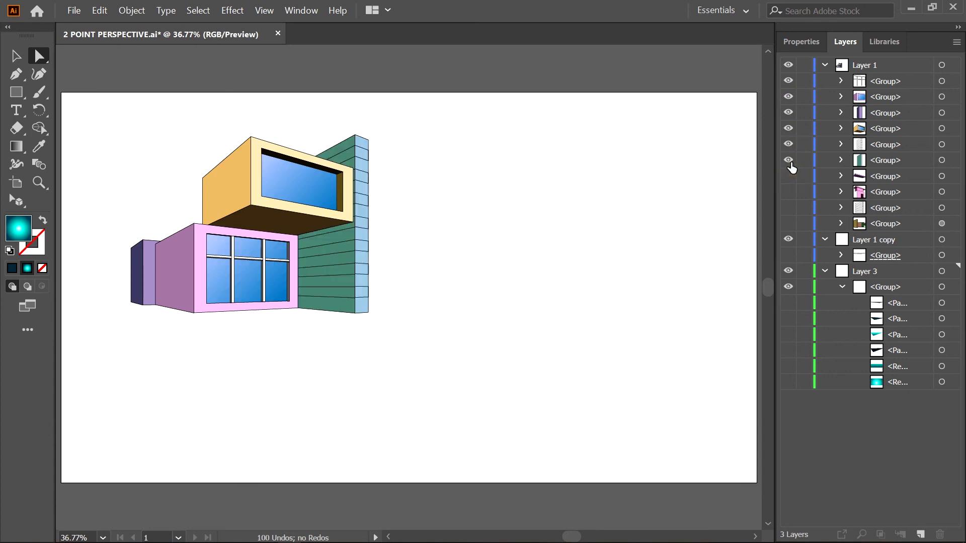
click(788, 176)
click(788, 192)
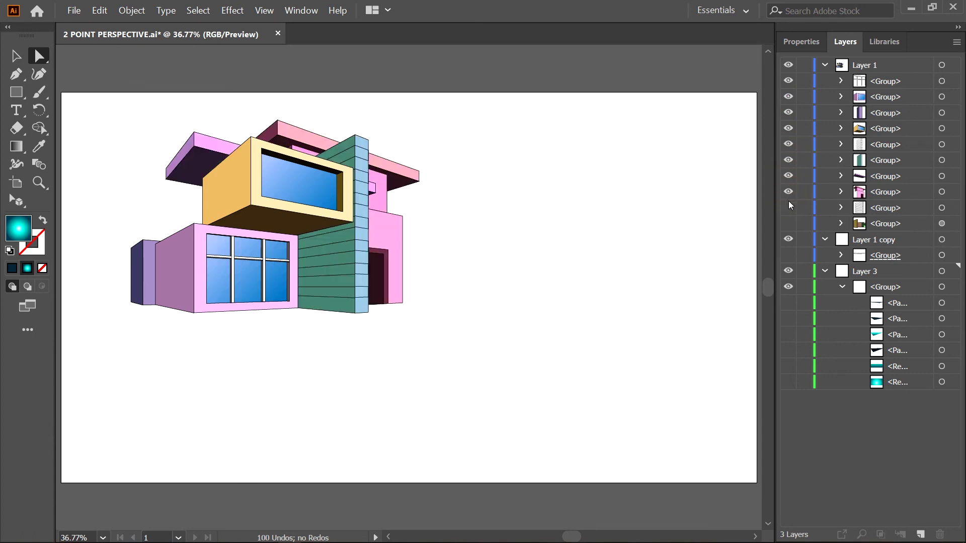
click(789, 208)
click(788, 223)
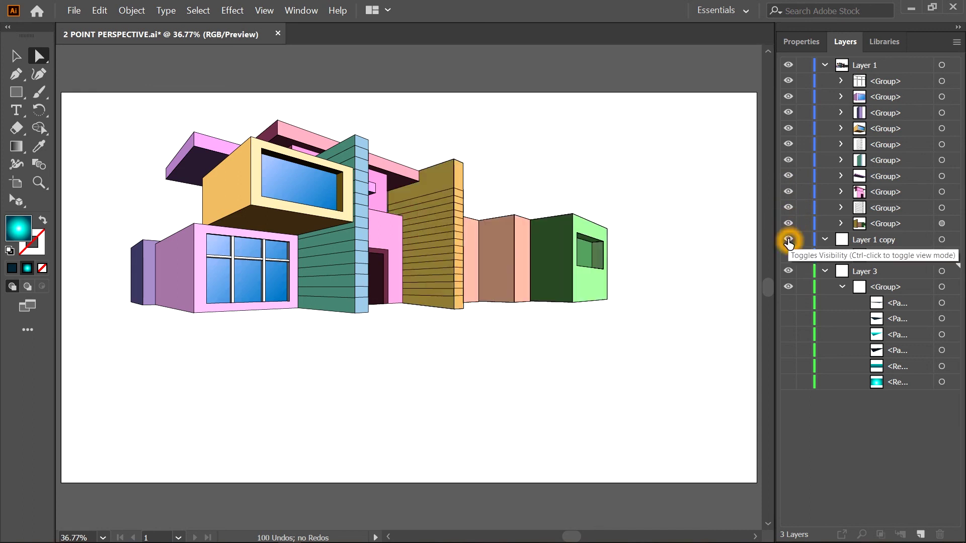
Show the reflection, shadows, cyan-edged floor and teal gradient ground and sky, then minimise Illustrator
click(788, 258)
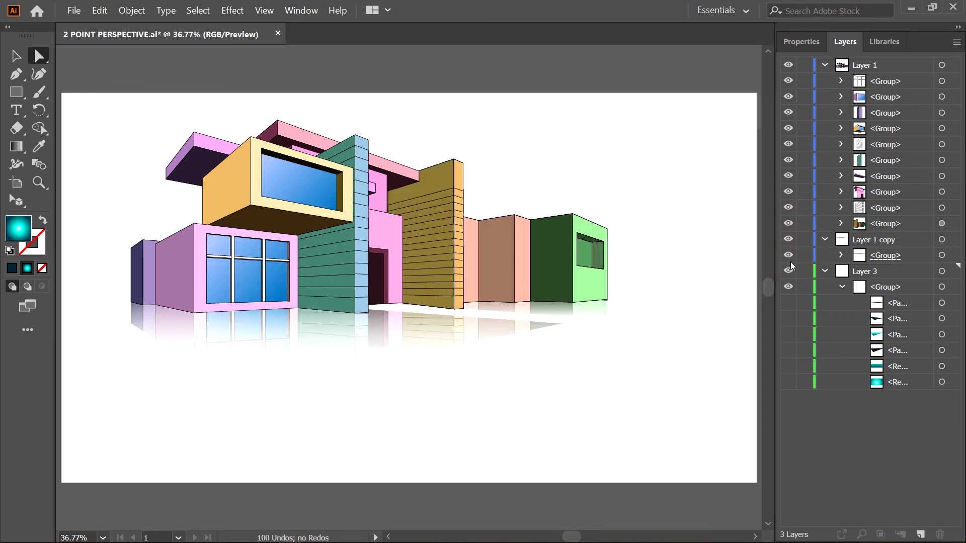
click(787, 302)
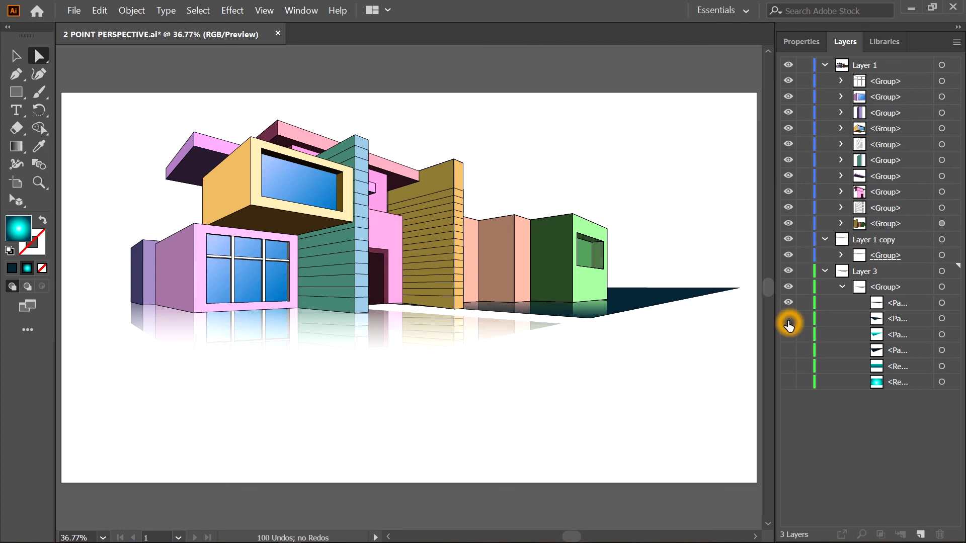
click(788, 319)
click(788, 335)
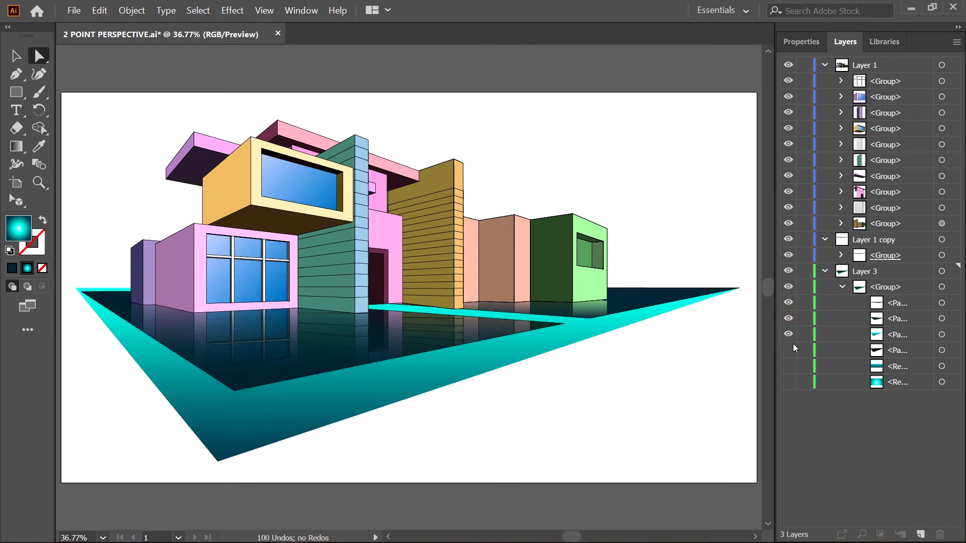
click(788, 351)
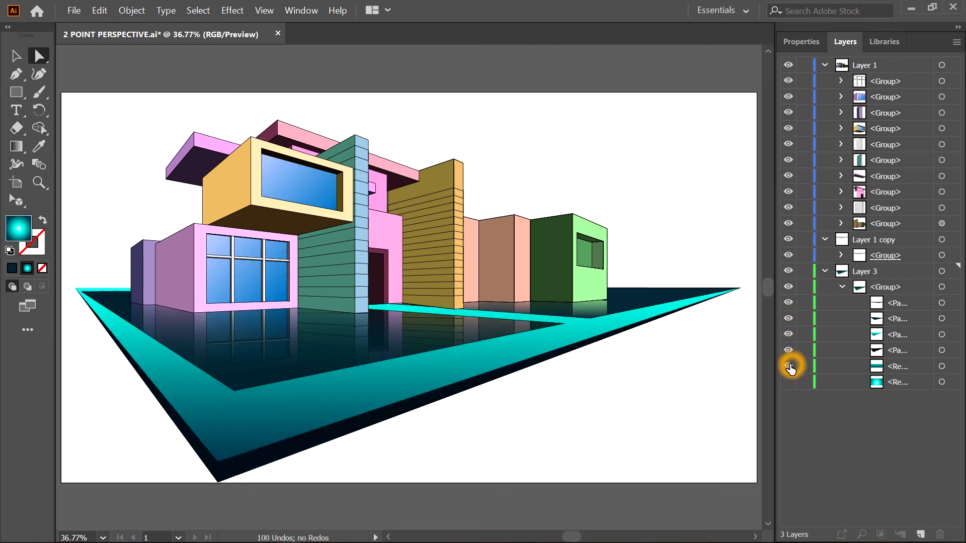
click(789, 367)
click(789, 383)
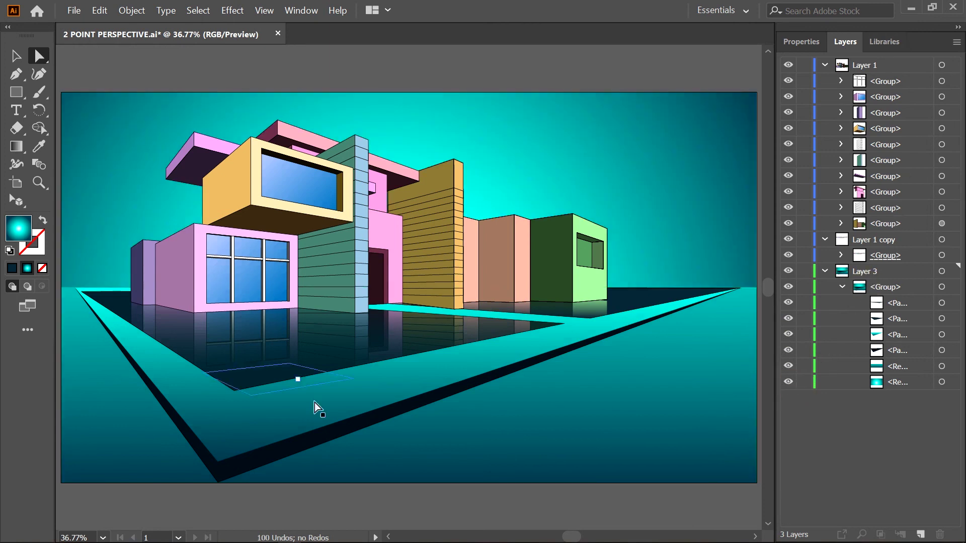
click(916, 11)
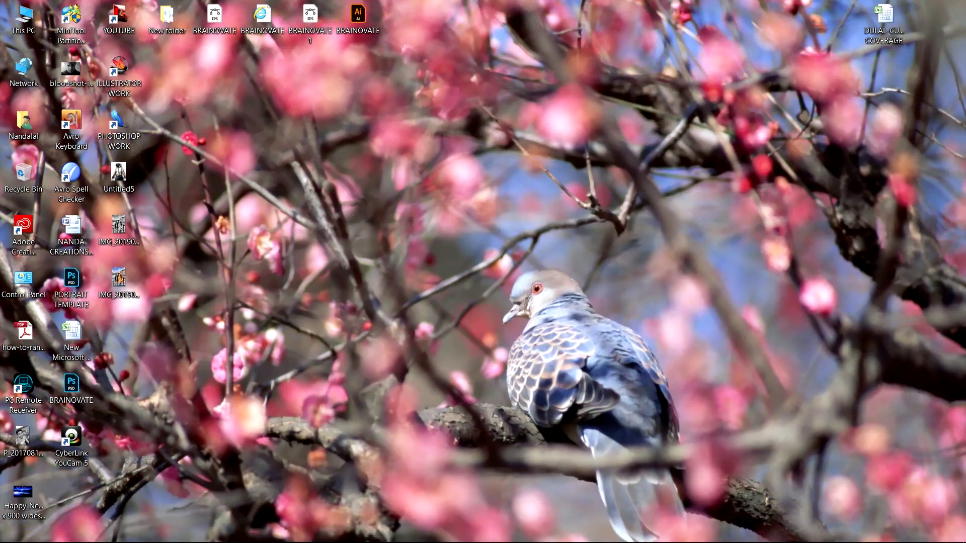